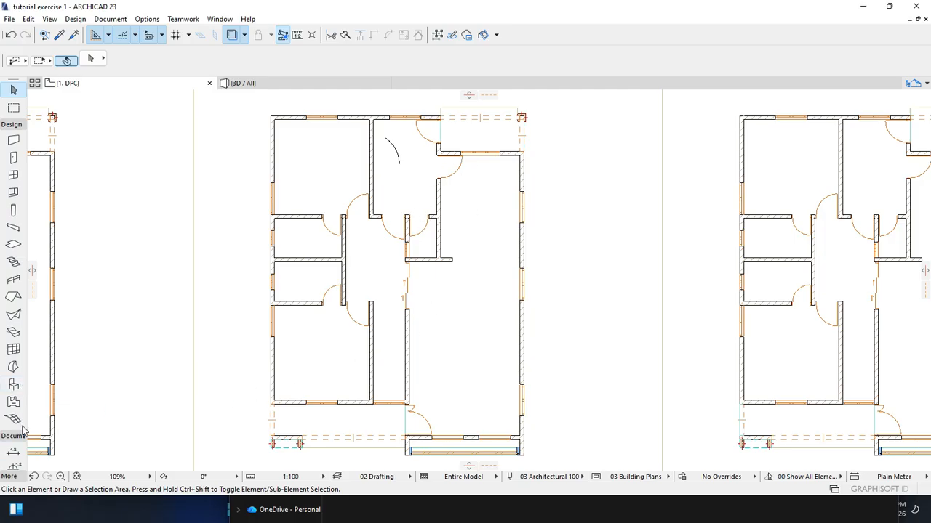
# Open the default settings of the Object tool.
pyautogui.click(14, 389)
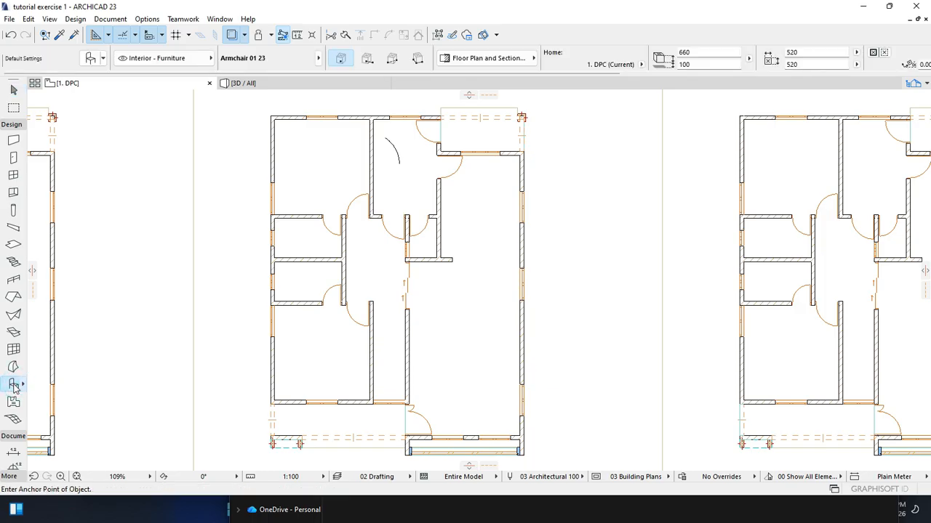
pyautogui.click(90, 59)
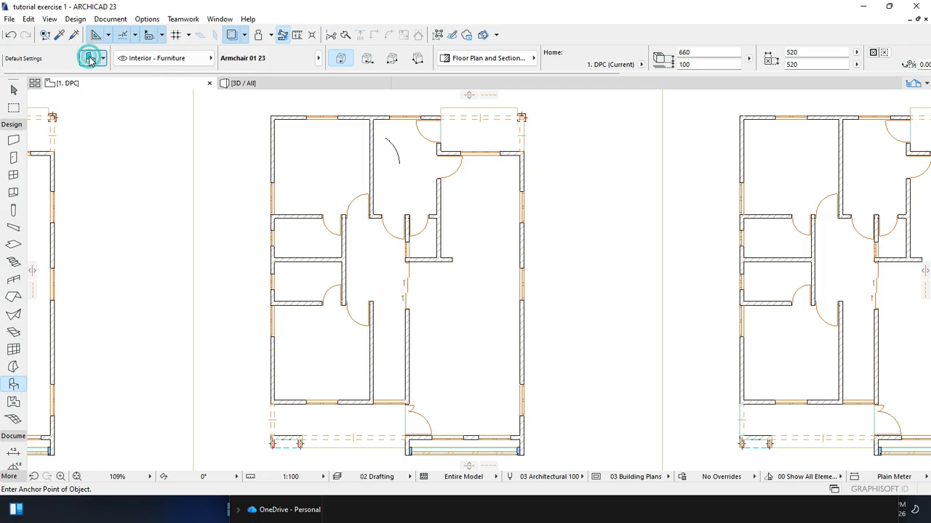
pyautogui.click(90, 60)
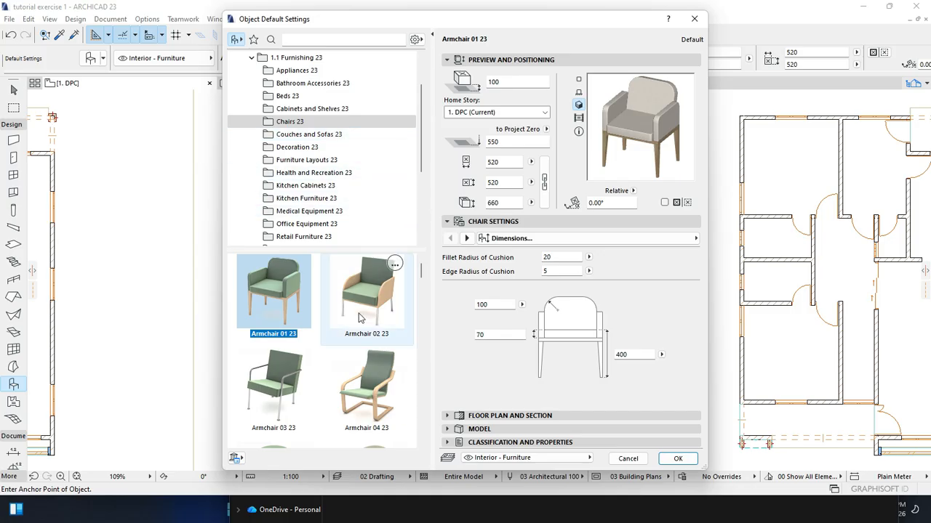
# Browse the Chairs 23 library folder, select Overstuffed Chair 23 and check its leg settings.
pyautogui.scroll(1, 318, 78)
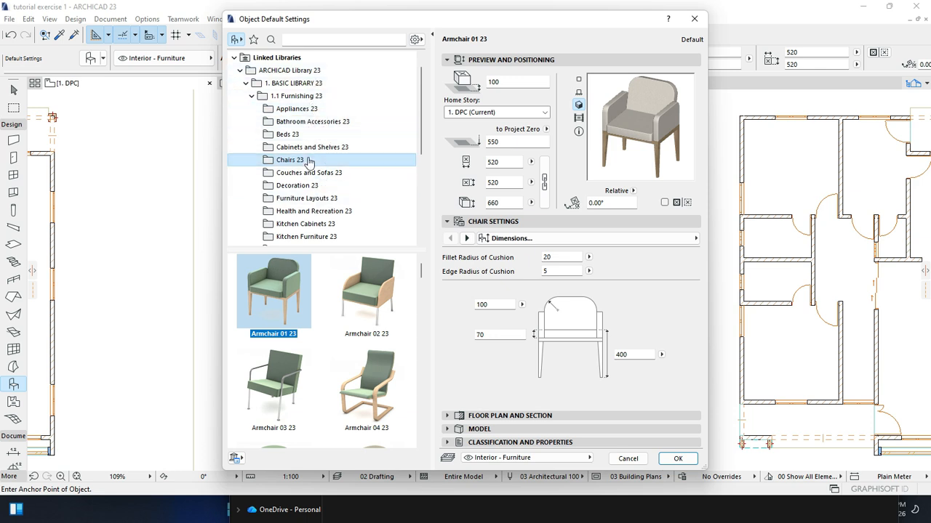
pyautogui.scroll(-1, 307, 205)
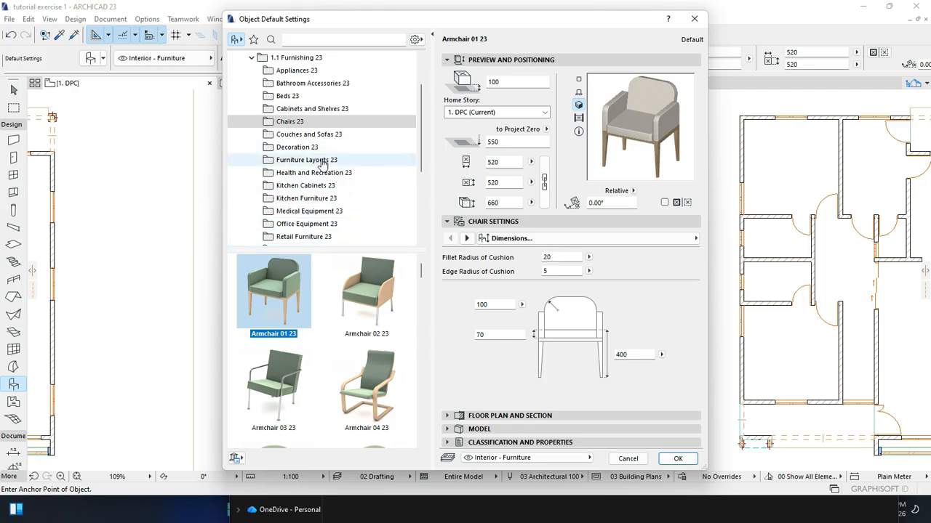
pyautogui.scroll(-15, 328, 295)
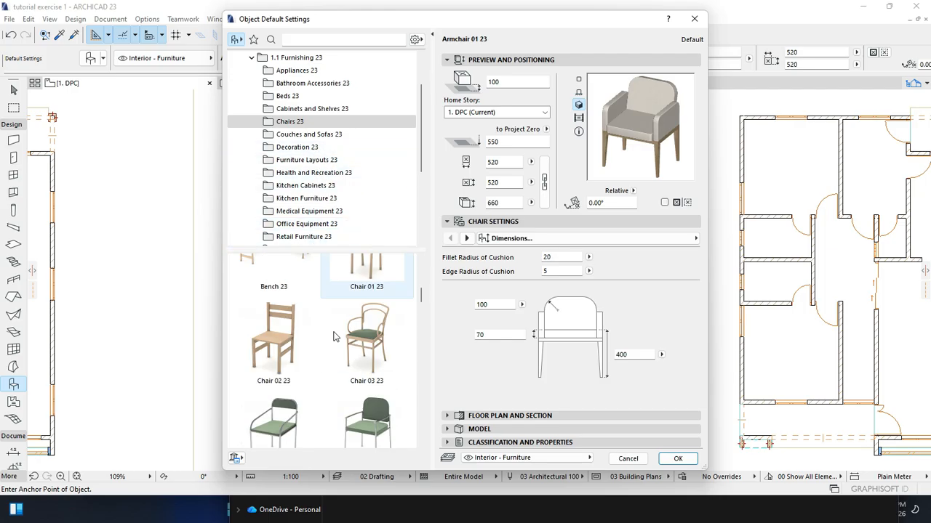
pyautogui.scroll(-15, 339, 361)
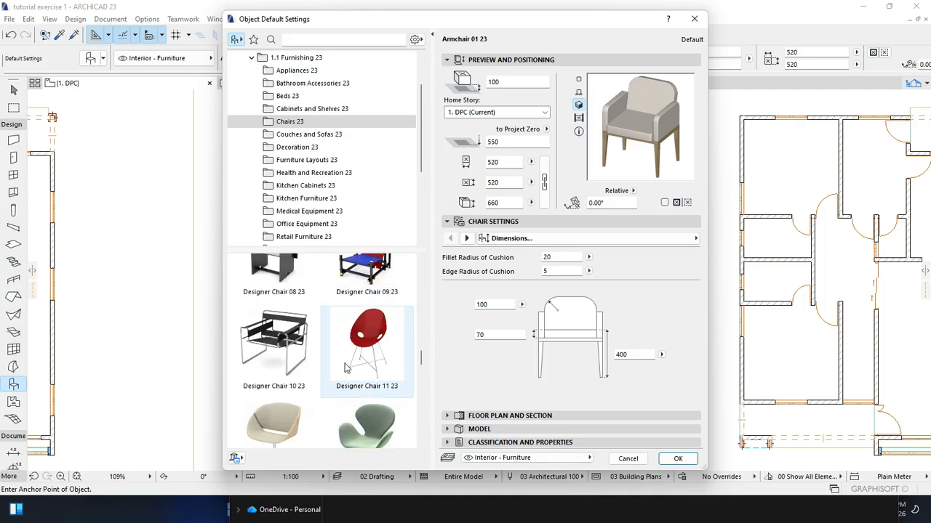
pyautogui.scroll(-10, 350, 356)
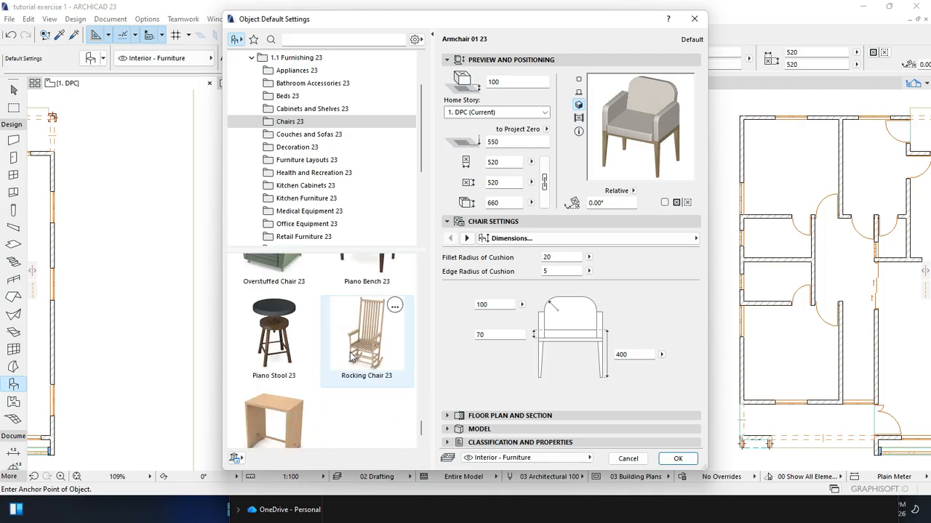
pyautogui.scroll(5, 329, 279)
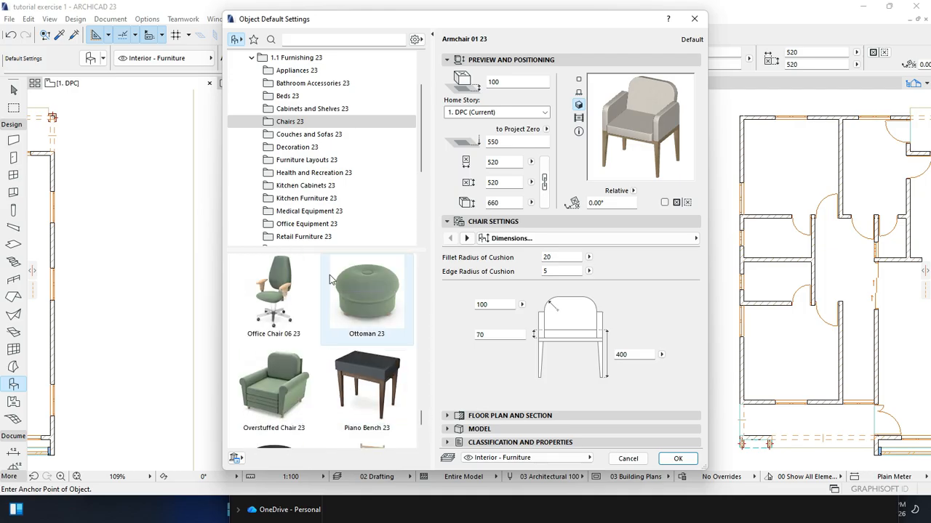
pyautogui.click(294, 385)
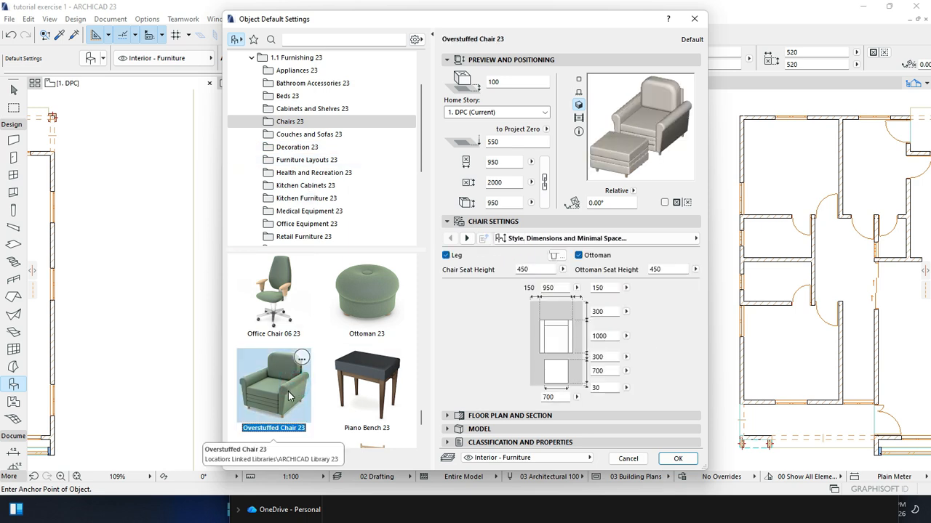
pyautogui.click(469, 239)
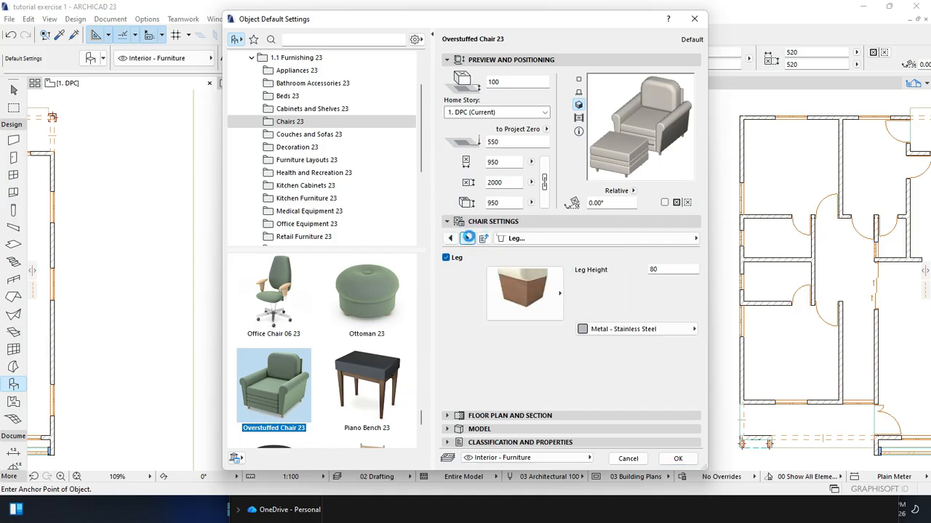
pyautogui.click(448, 238)
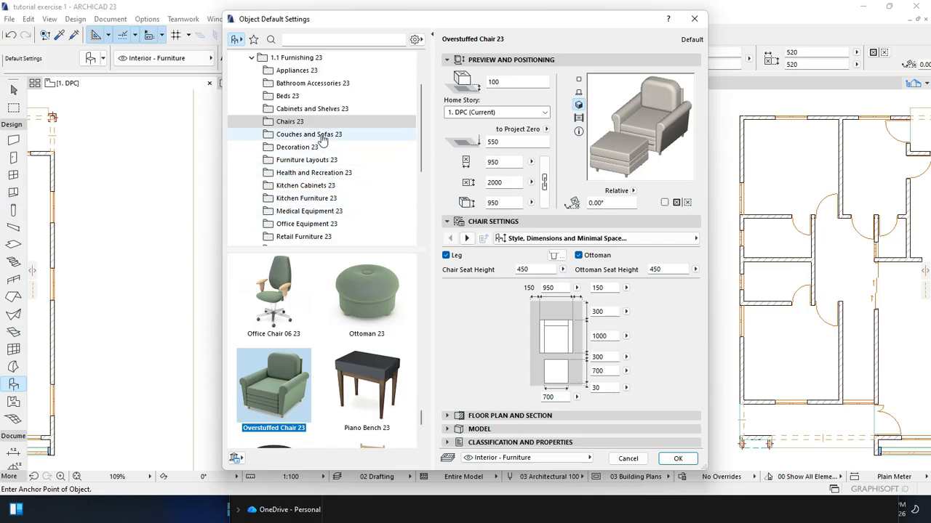
# Choose the Sofa Layout 23 object from the Furniture Layouts 23 library folder.
pyautogui.click(328, 160)
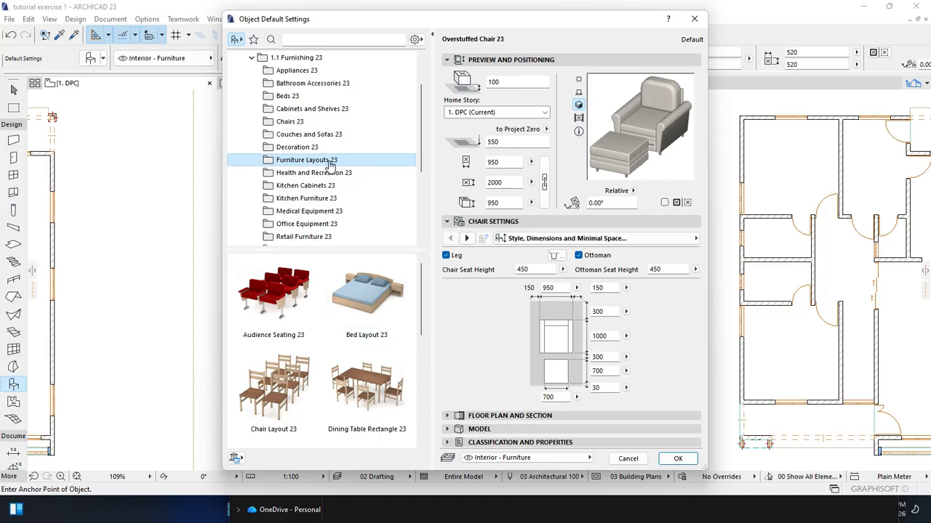
pyautogui.scroll(-5, 340, 334)
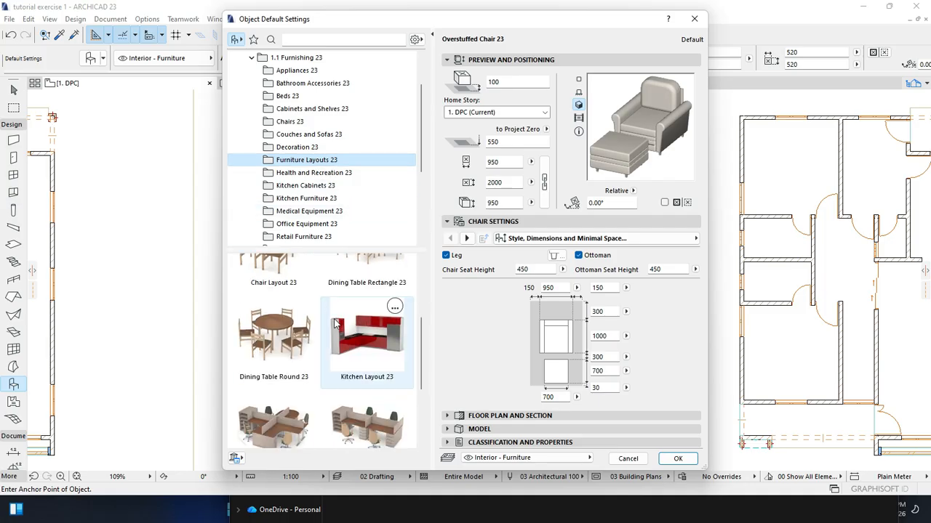
pyautogui.click(367, 403)
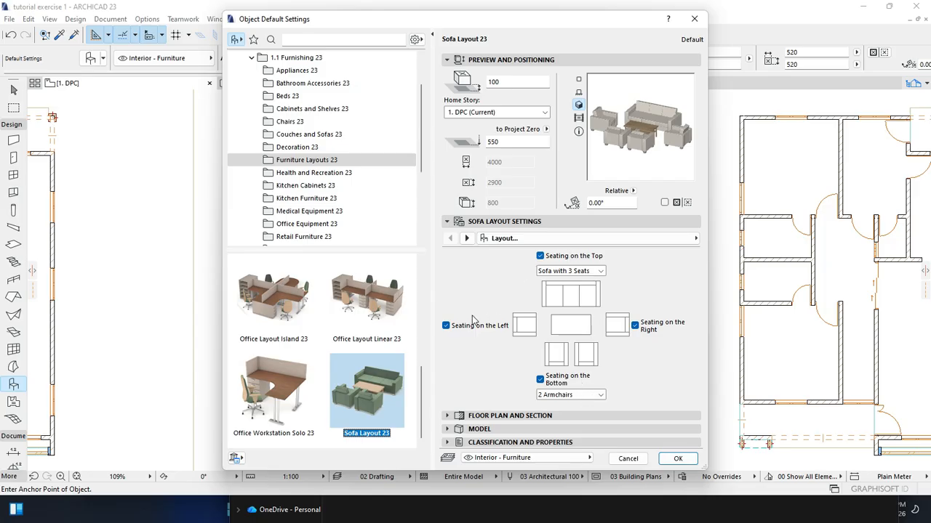
# Try switching the sofa layout's bottom, right, left and top seating off and back on.
pyautogui.click(537, 378)
pyautogui.click(540, 380)
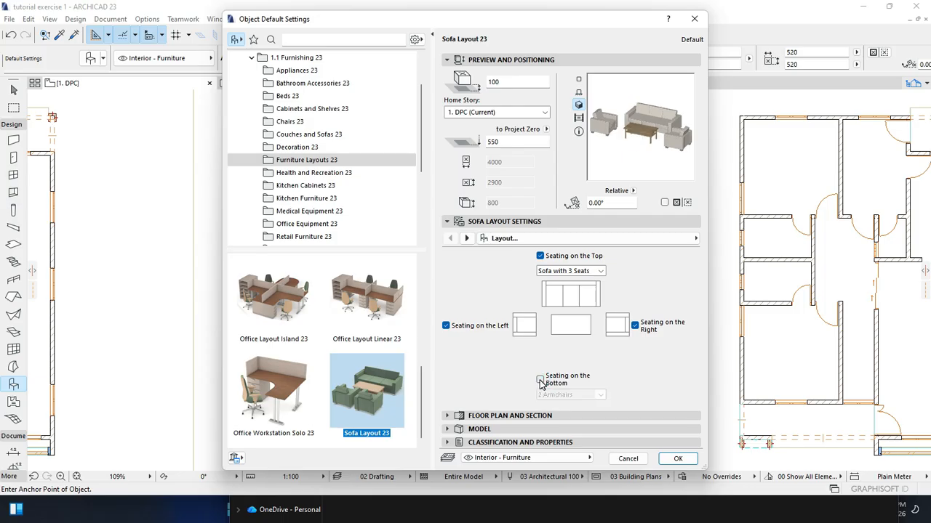
pyautogui.click(634, 326)
pyautogui.click(446, 326)
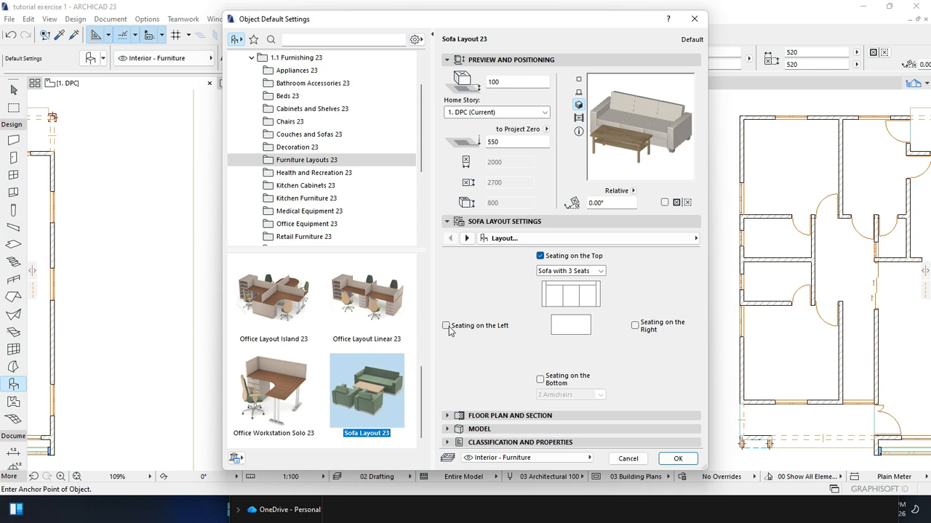
pyautogui.click(446, 326)
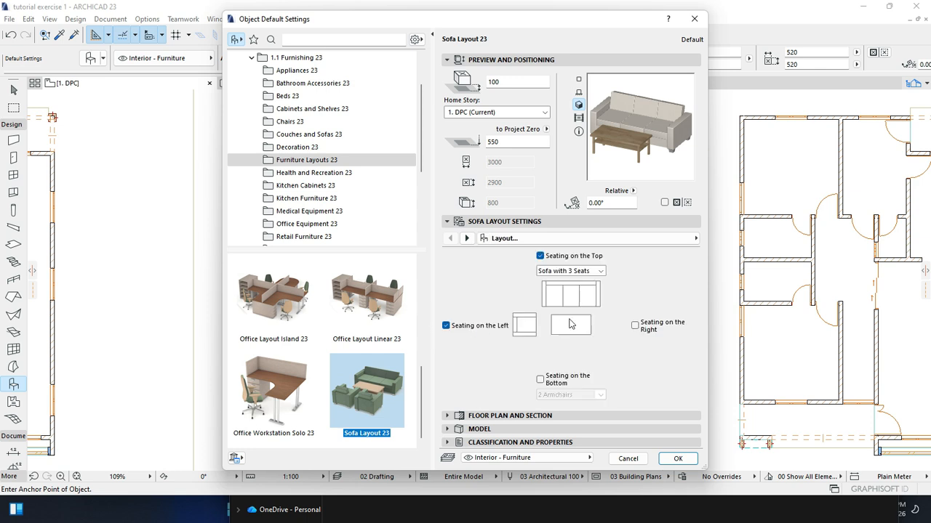
pyautogui.click(634, 325)
pyautogui.click(539, 379)
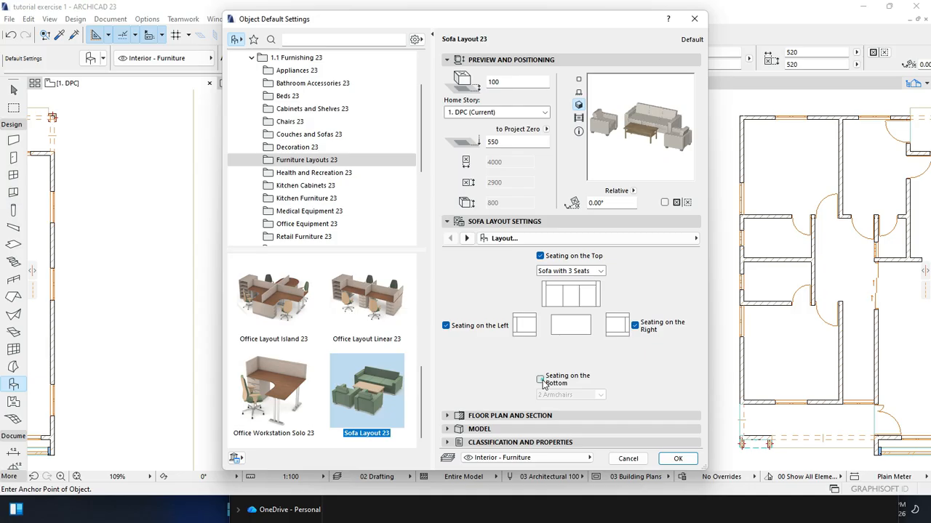
pyautogui.click(541, 256)
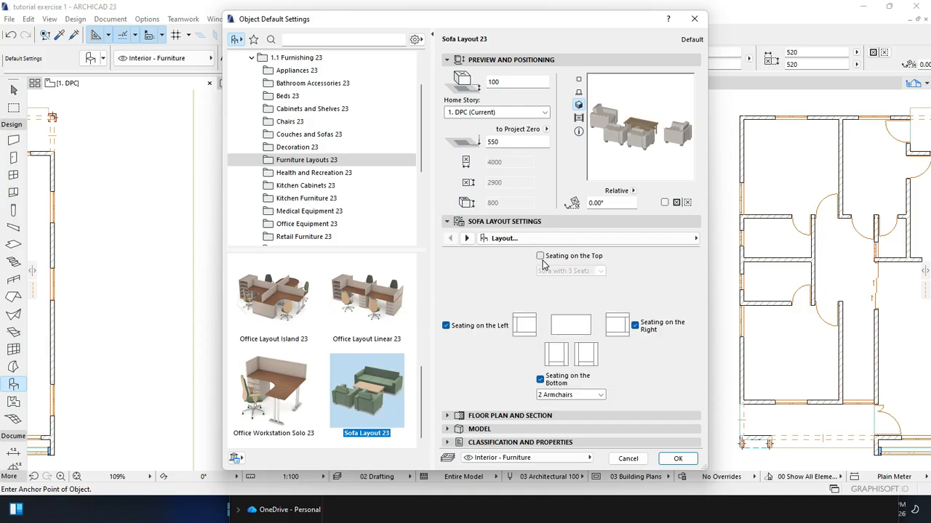
pyautogui.click(540, 256)
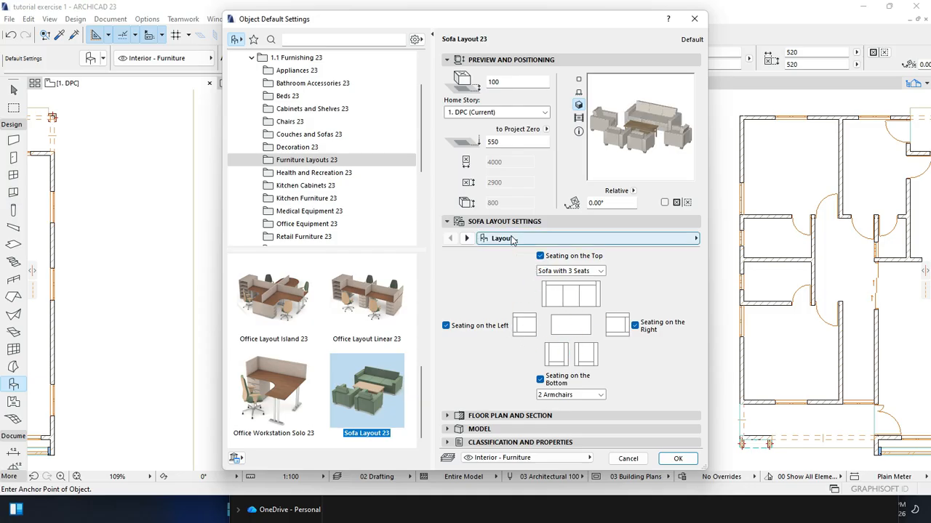
# Review the sofa layout's Dimensions and Minimal Space settings against the floor plan and accept the object settings.
pyautogui.click(467, 238)
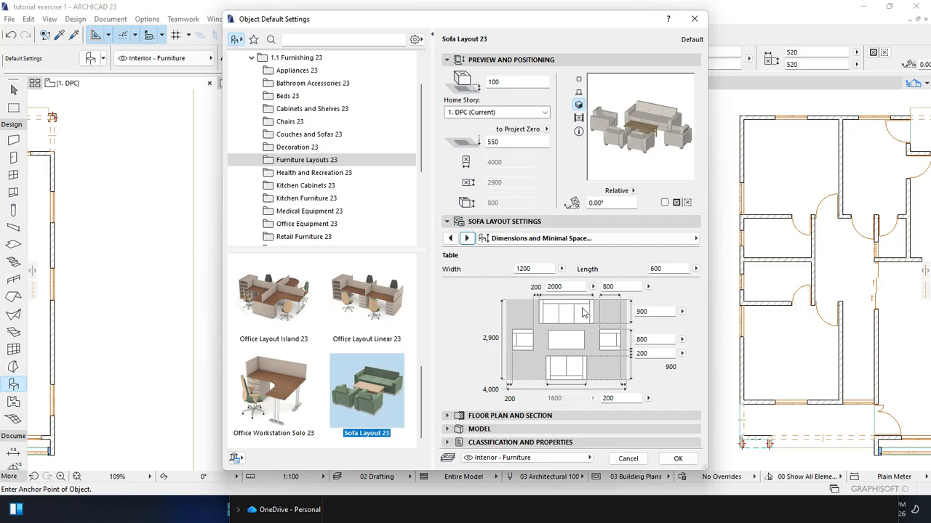
pyautogui.moveTo(571, 25); pyautogui.dragTo(230, 36)
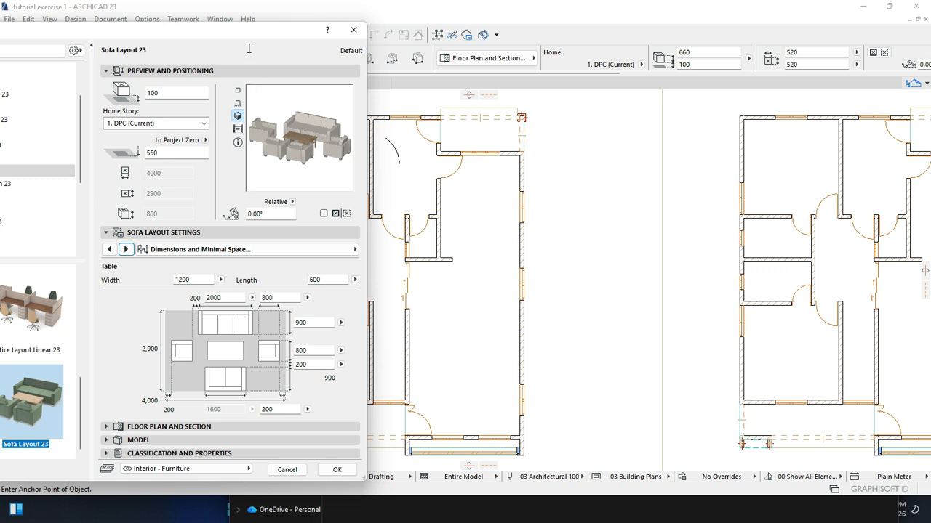
pyautogui.moveTo(259, 32); pyautogui.dragTo(279, 26)
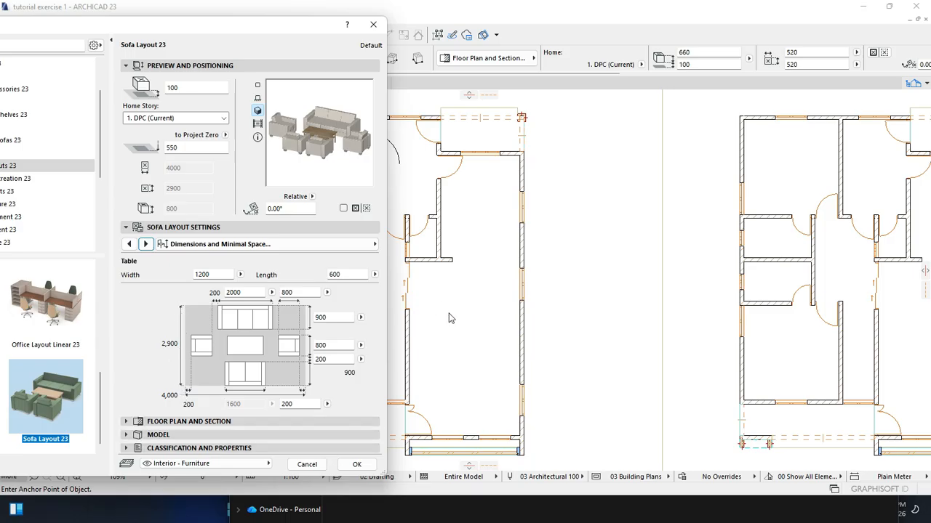
pyautogui.click(355, 463)
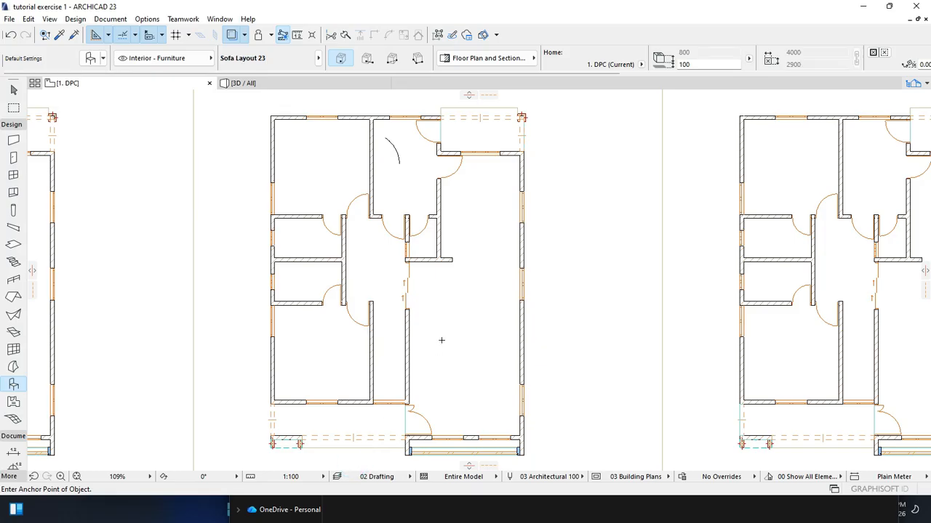
# Place the sofa layout in the living room of the middle floor plan, above the entrance door.
pyautogui.scroll(-2, 448, 306)
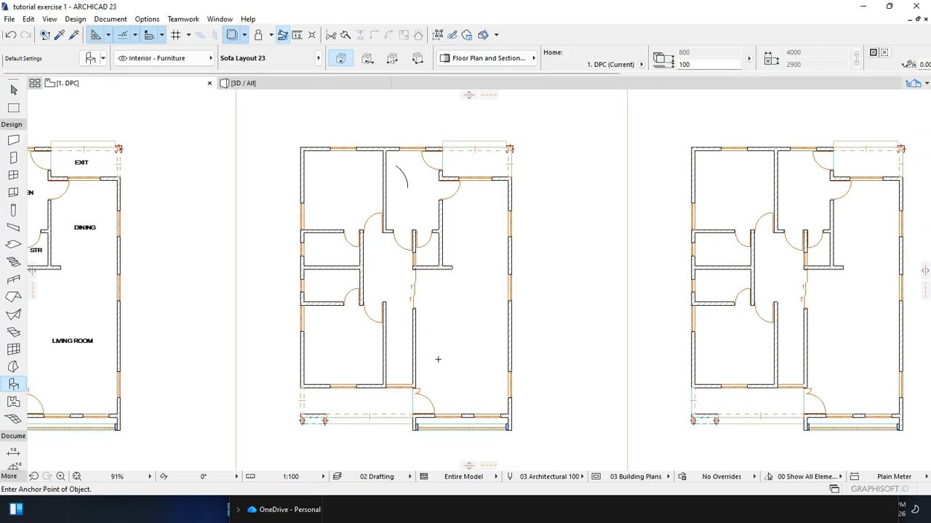
pyautogui.scroll(5, 438, 359)
pyautogui.click(451, 342)
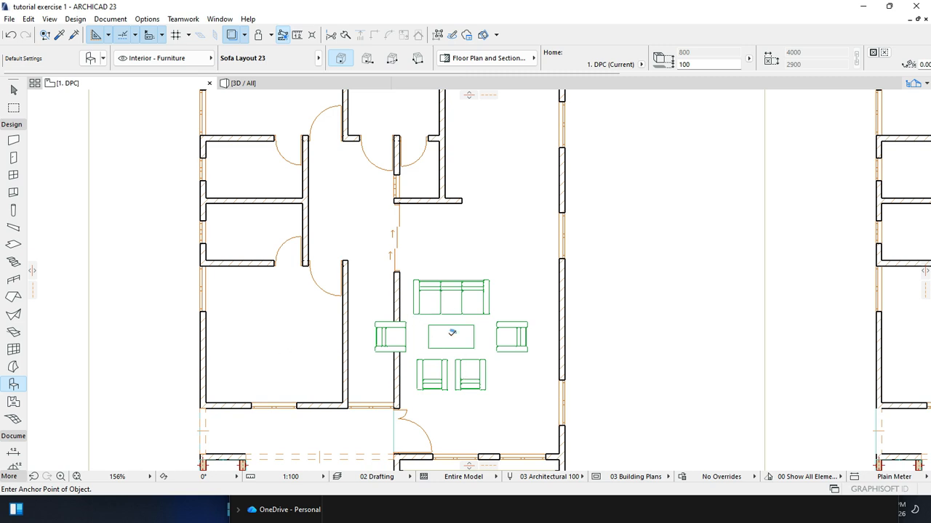
# Select the placed sofa layout by its centre point and clear the selection again.
pyautogui.click(14, 91)
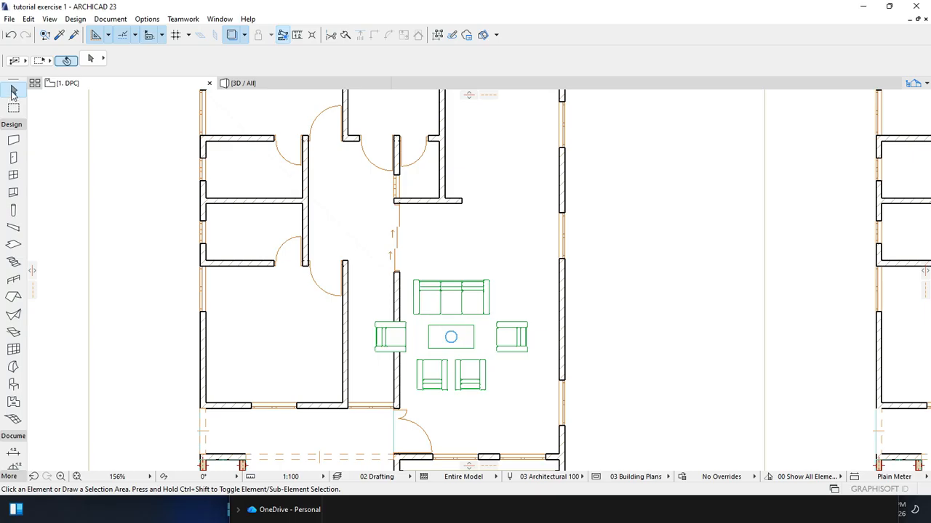
pyautogui.click(451, 336)
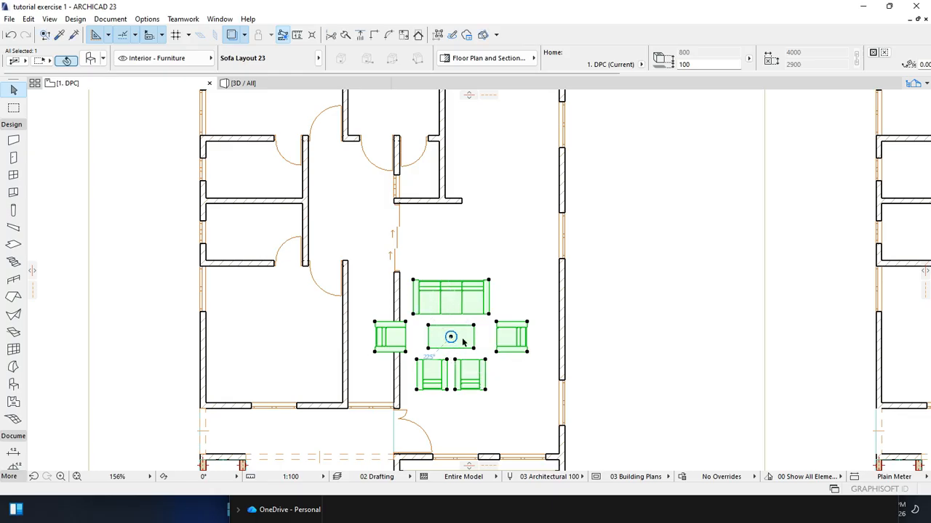
pyautogui.click(616, 298)
pyautogui.click(618, 322)
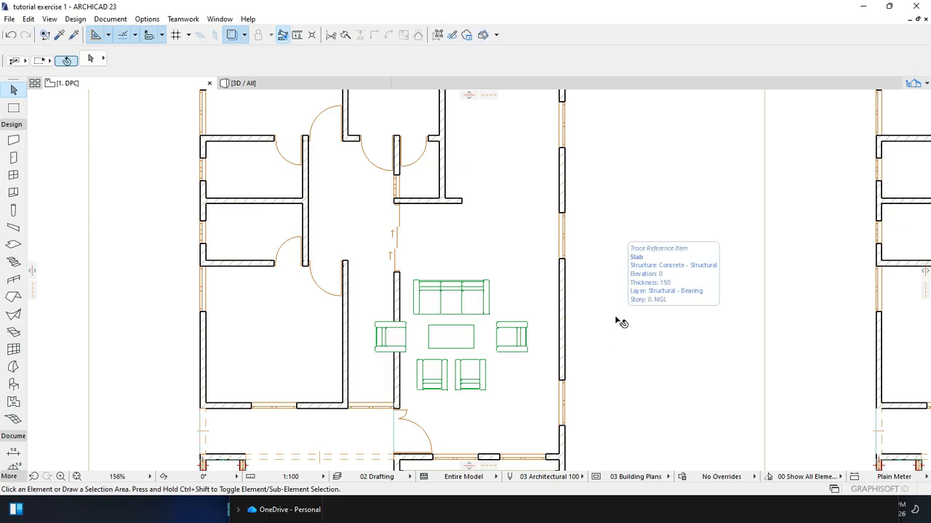
pyautogui.press('Escape')
# Select the whole sofa layout by the upper corner of its right-hand armchair, leaving the floor slab unselected.
pyautogui.click(411, 350)
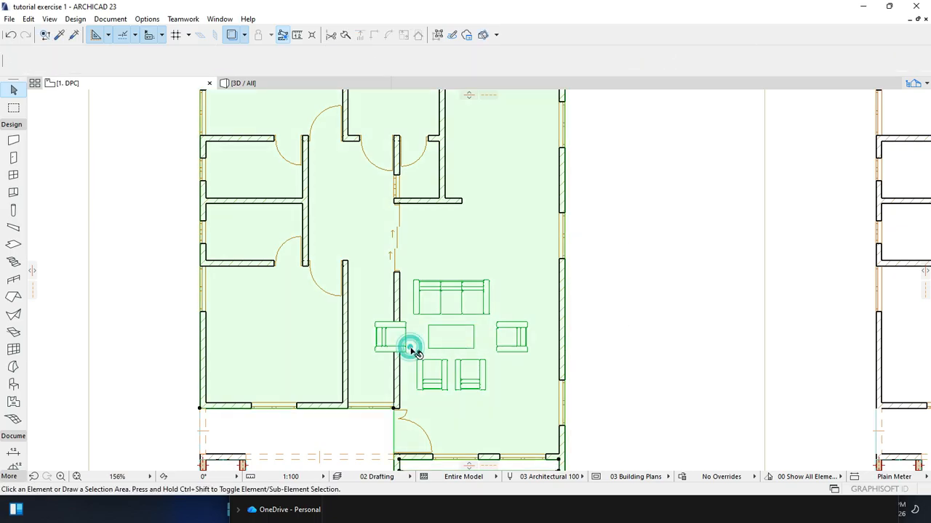
pyautogui.click(511, 376)
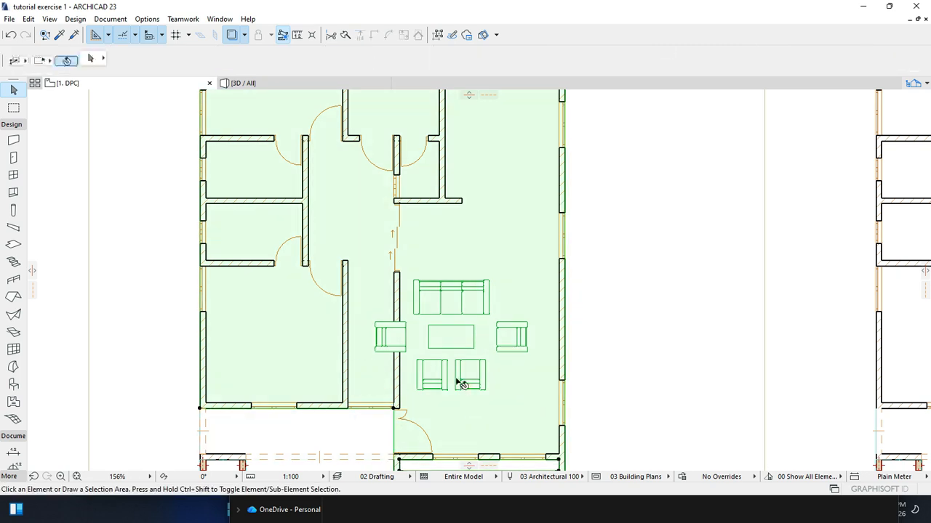
pyautogui.click(451, 339)
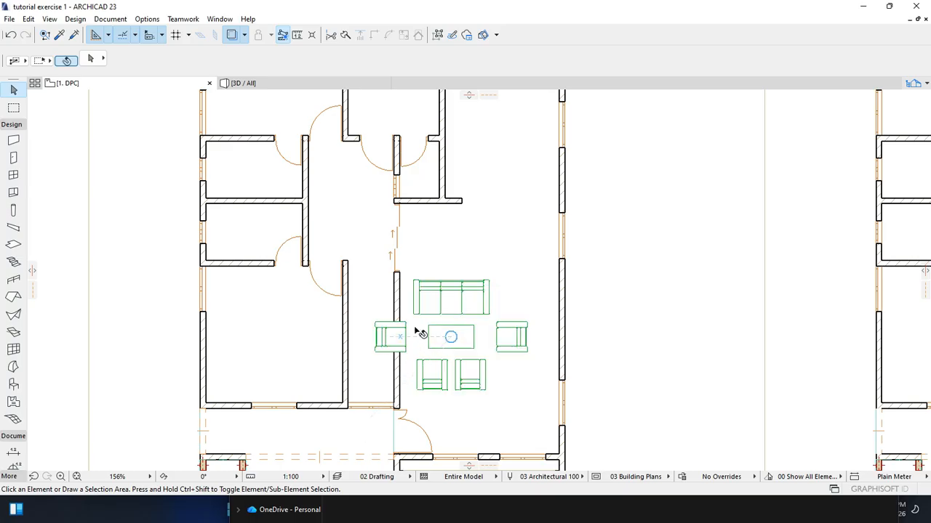
pyautogui.click(500, 327)
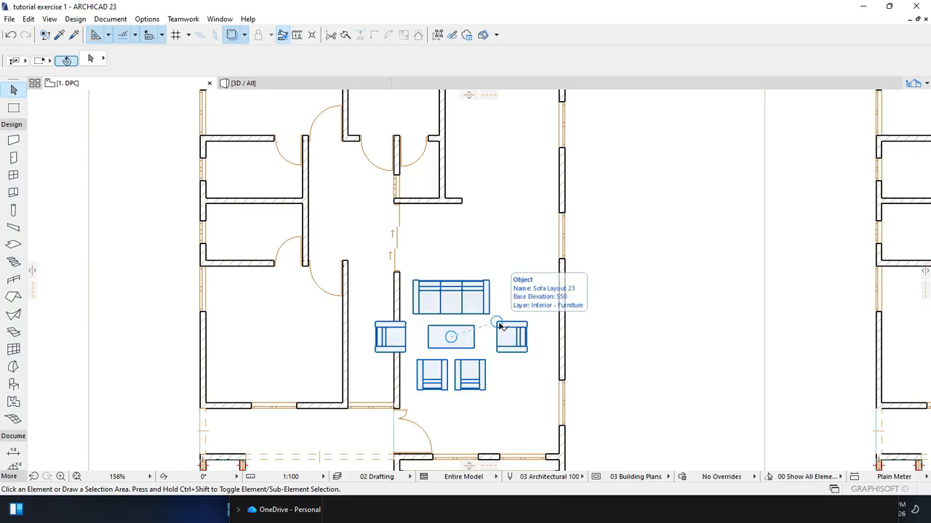
pyautogui.click(500, 325)
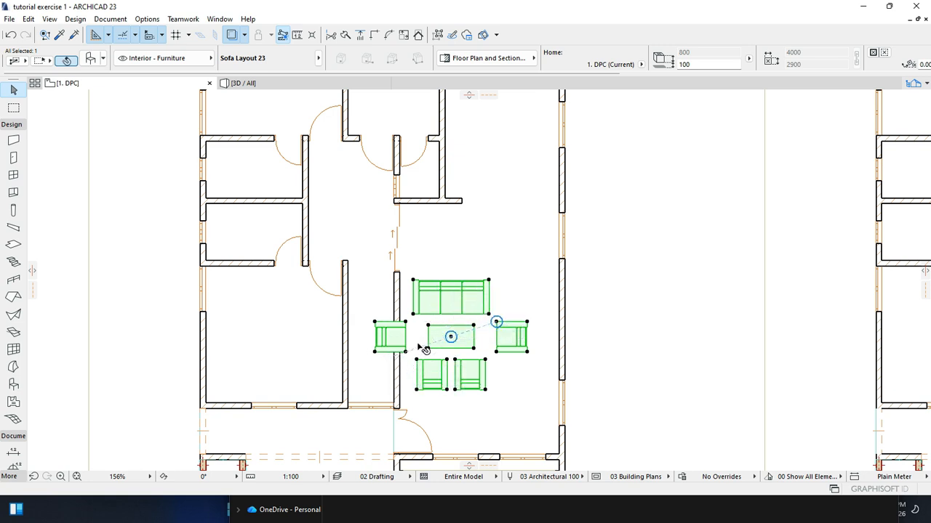
# Move the sofa layout 1000 mm horizontally towards the living room's outer wall, using its centre point as reference.
pyautogui.press('Escape')
pyautogui.press('Escape')
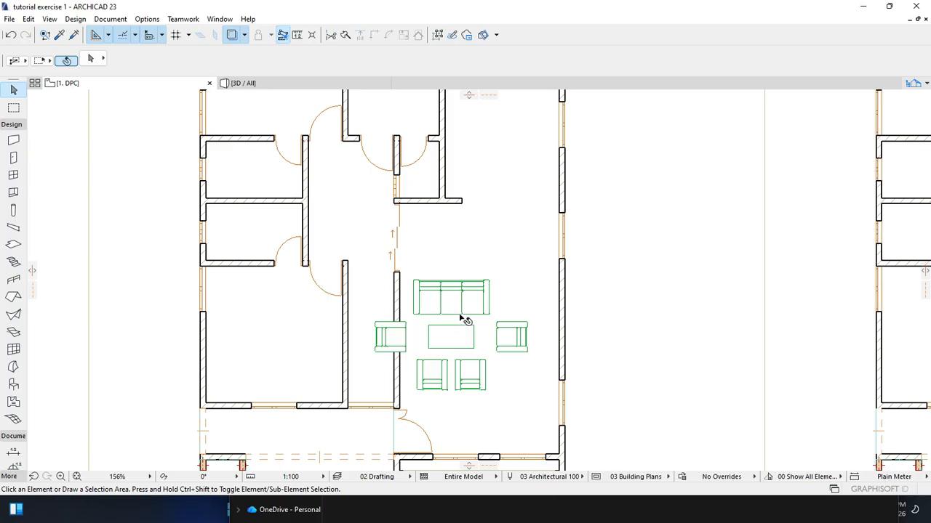
pyautogui.click(489, 285)
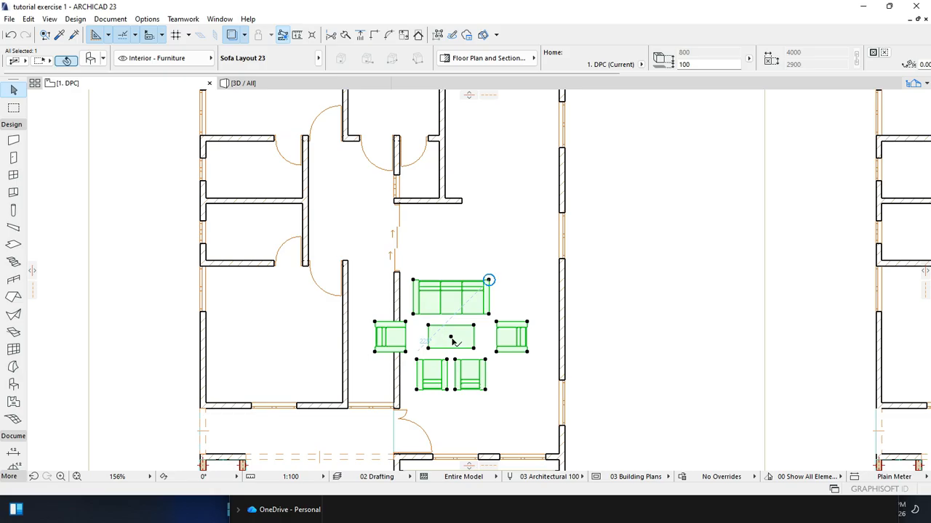
pyautogui.click(451, 338)
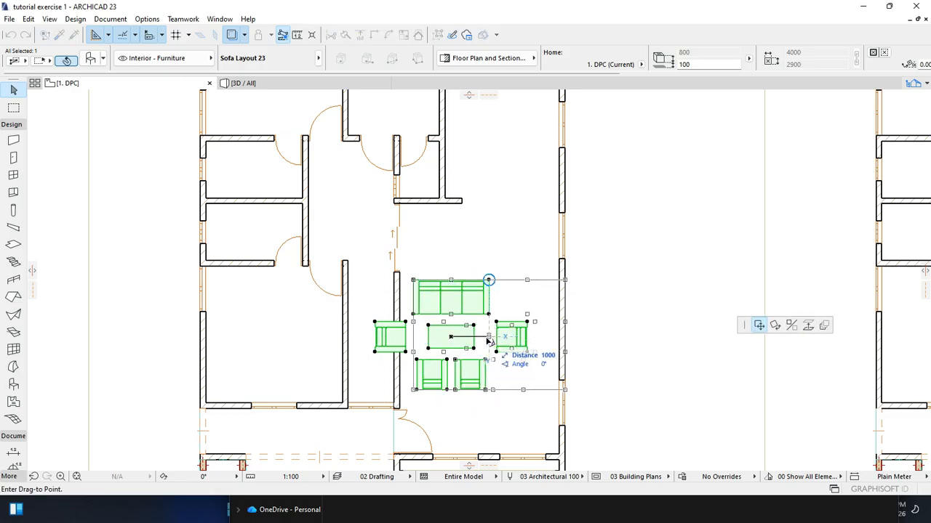
pyautogui.click(488, 340)
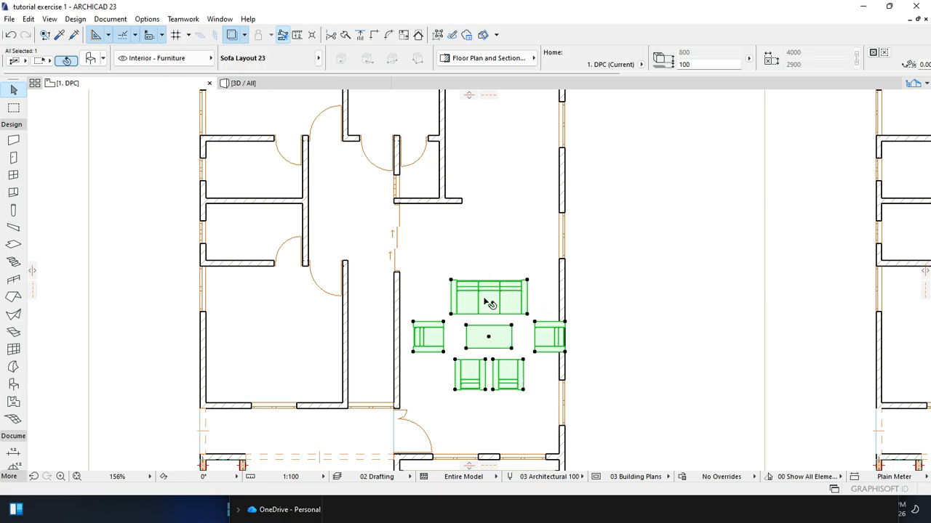
pyautogui.rightClick(489, 339)
pyautogui.click(546, 165)
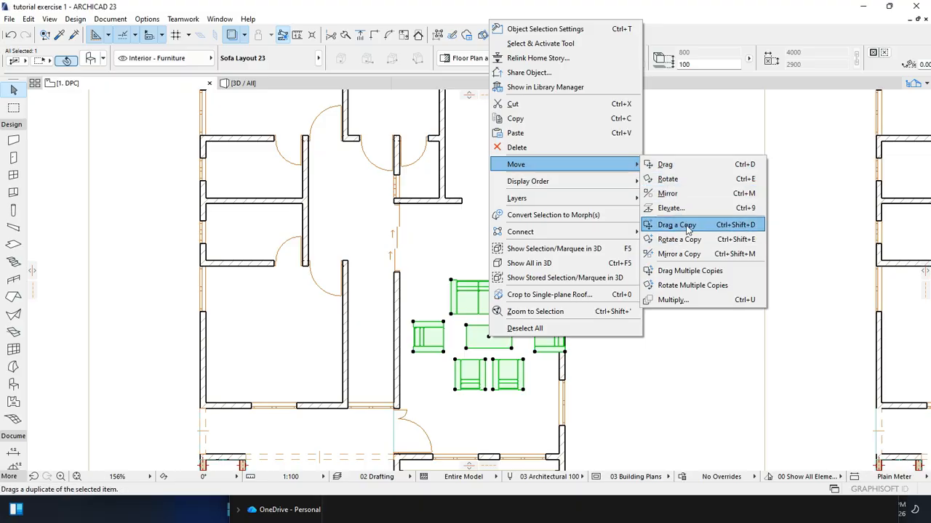
pyautogui.click(676, 226)
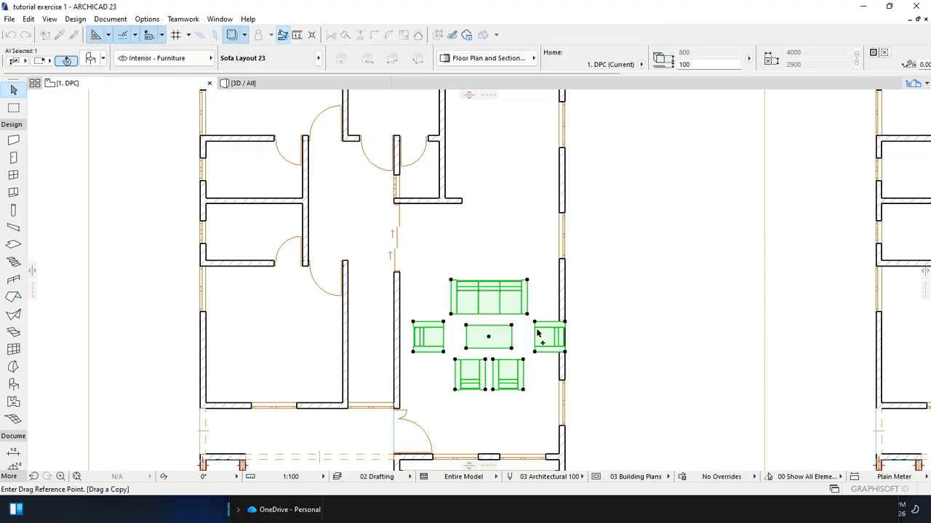
pyautogui.press('Escape')
# Rotate the sofa layout 90° counter-clockwise about its centre point so the three-seat sofa backs onto the inner wall.
pyautogui.rightClick(488, 342)
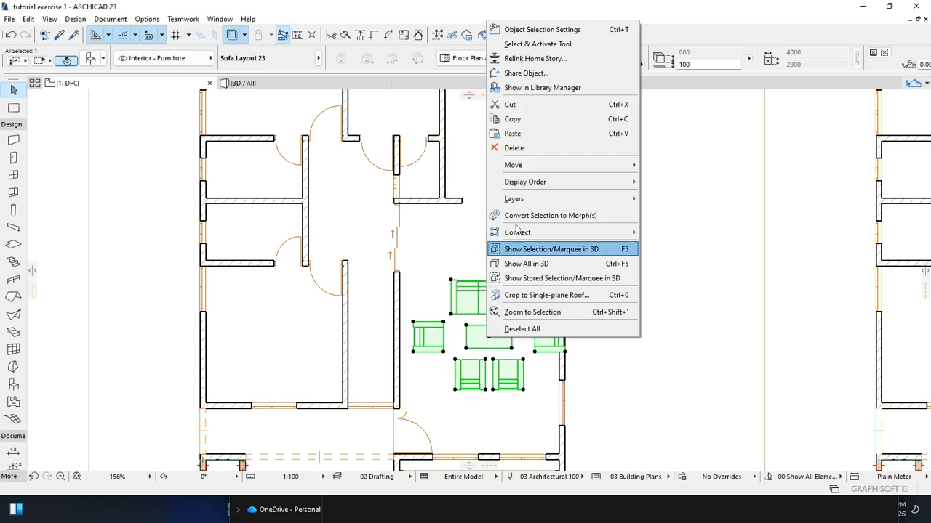
pyautogui.moveTo(562, 168)
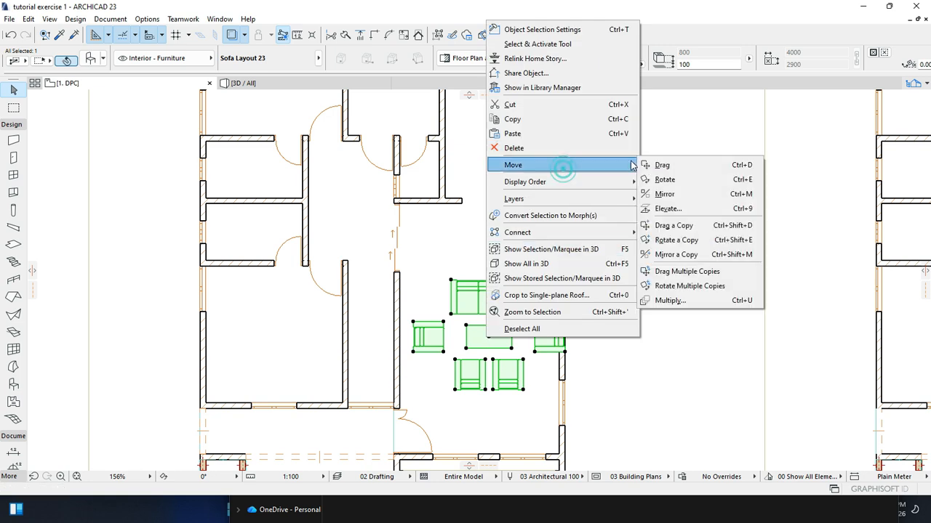
pyautogui.click(681, 180)
pyautogui.click(489, 339)
pyautogui.click(530, 340)
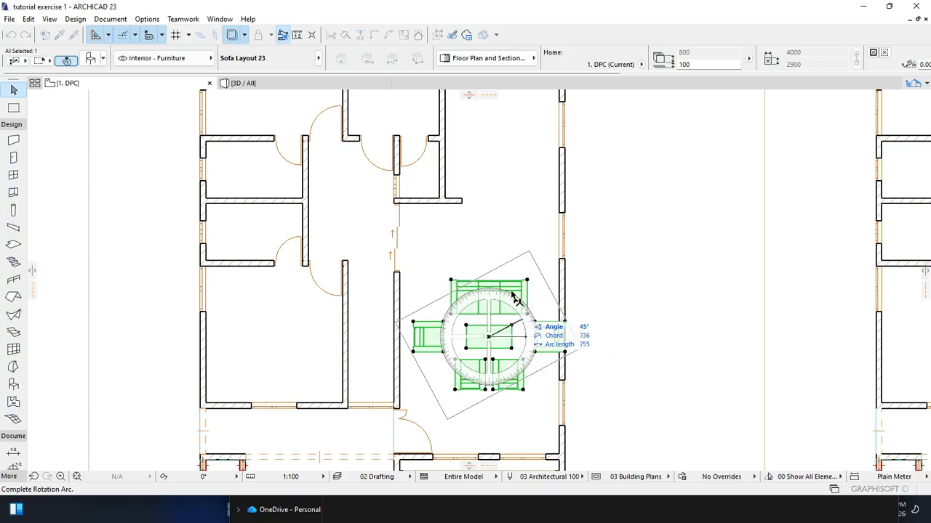
pyautogui.click(490, 248)
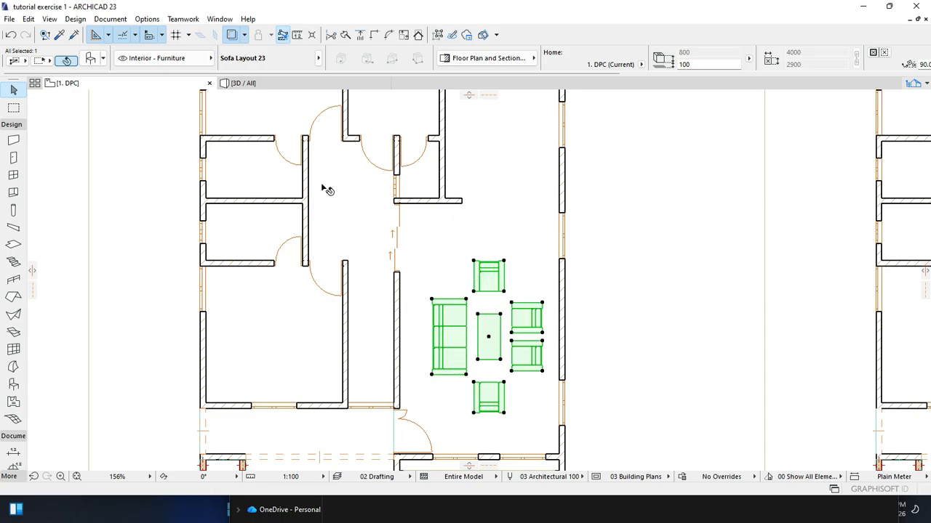
# Turn off Seating on the Bottom in the sofa layout's Layout settings to remove the two paired armchairs, and accept.
pyautogui.click(90, 58)
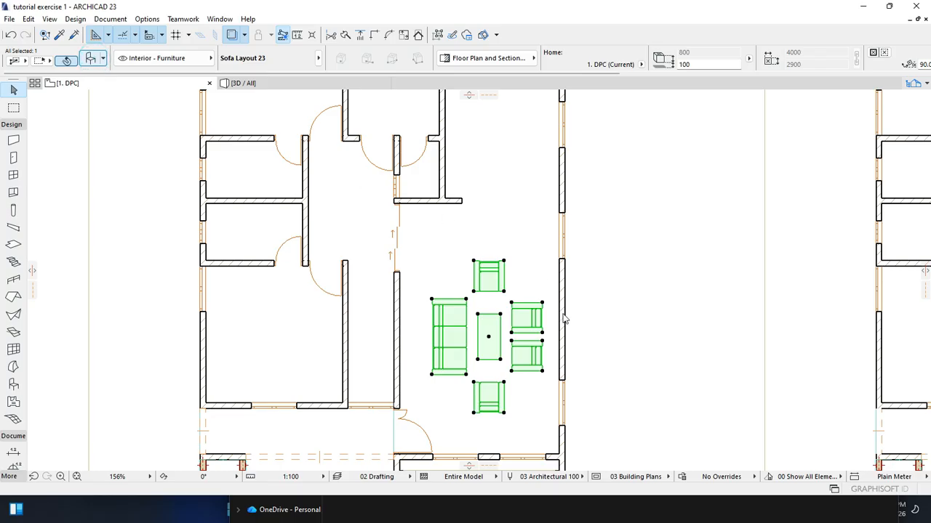
pyautogui.doubleClick(537, 315)
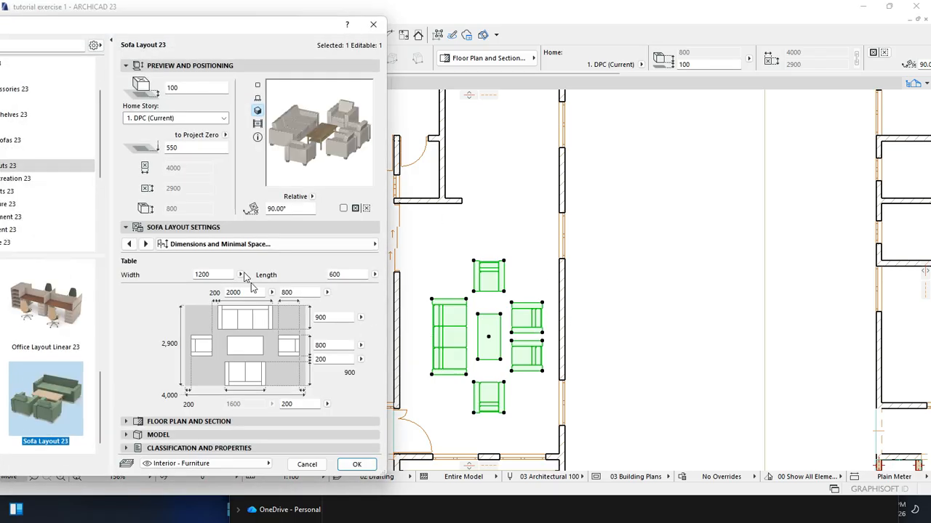
pyautogui.moveTo(275, 30); pyautogui.dragTo(320, 22)
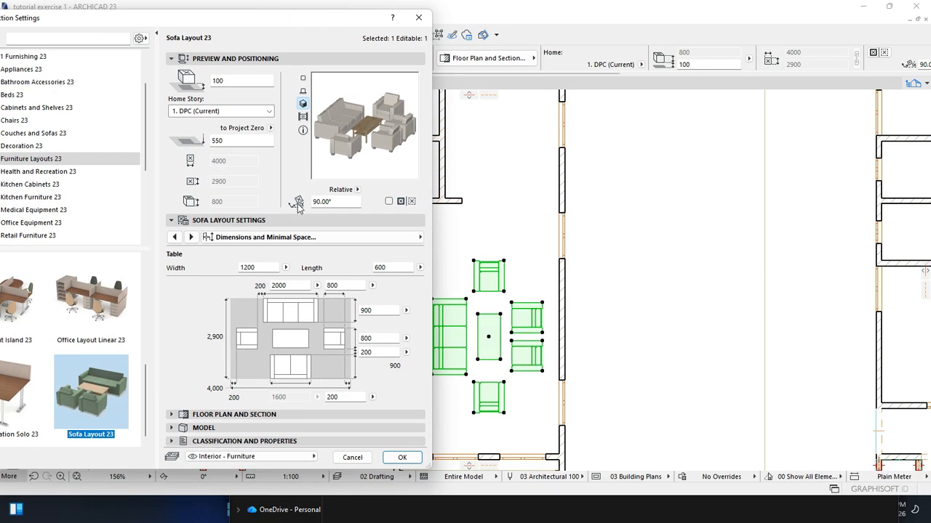
pyautogui.click(174, 237)
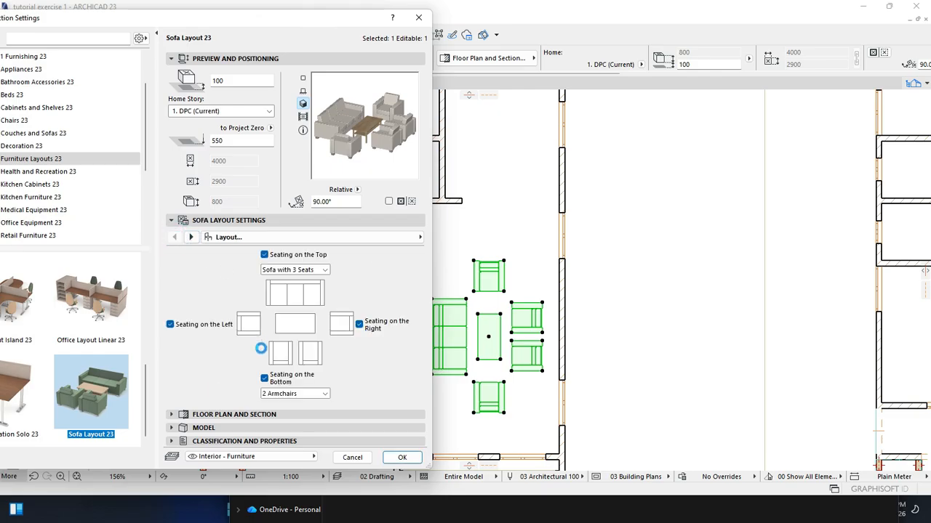
pyautogui.click(265, 379)
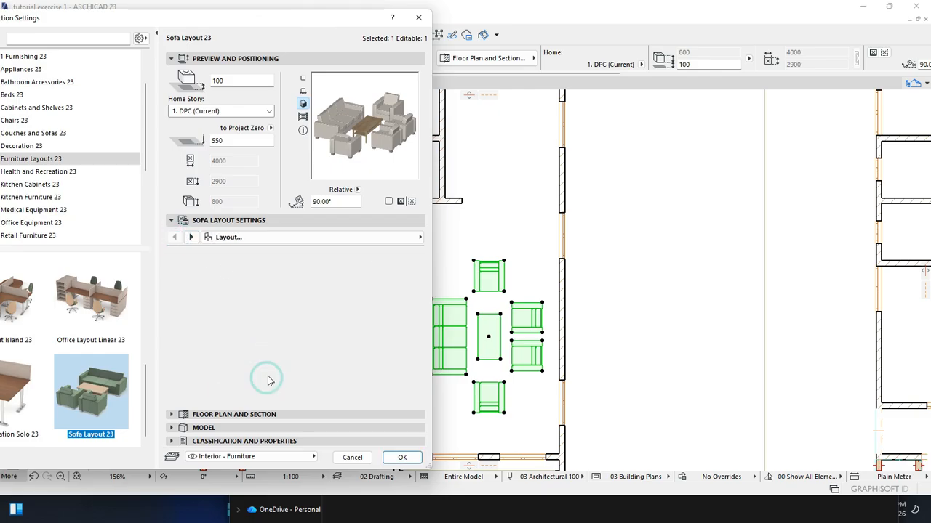
pyautogui.click(400, 458)
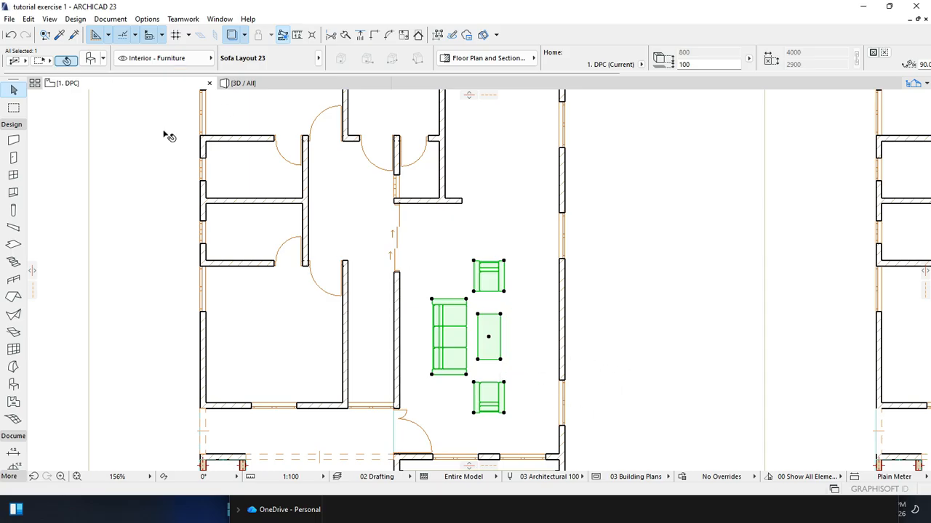
# Shift the sofa layout slightly up and towards the outer wall by the coffee table's corner and clear the selection.
pyautogui.hotkey('ctrl', 'd')
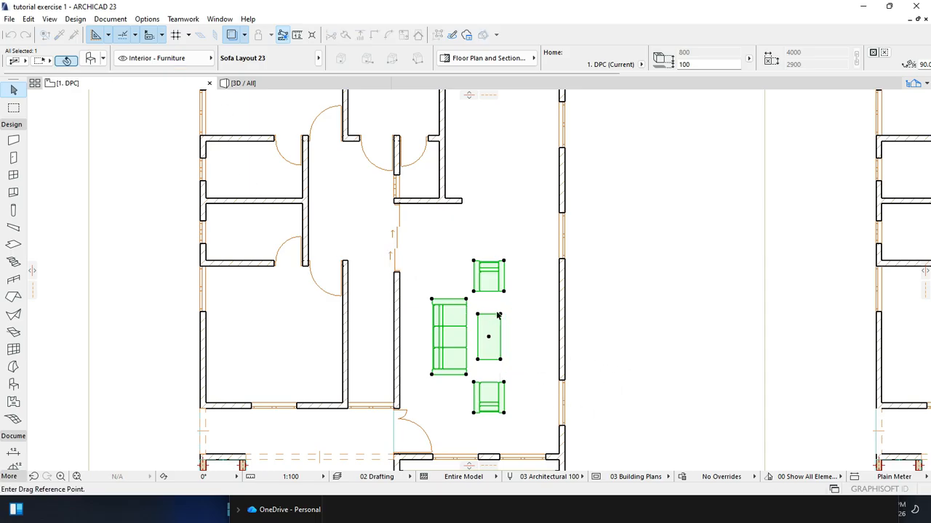
pyautogui.click(500, 315)
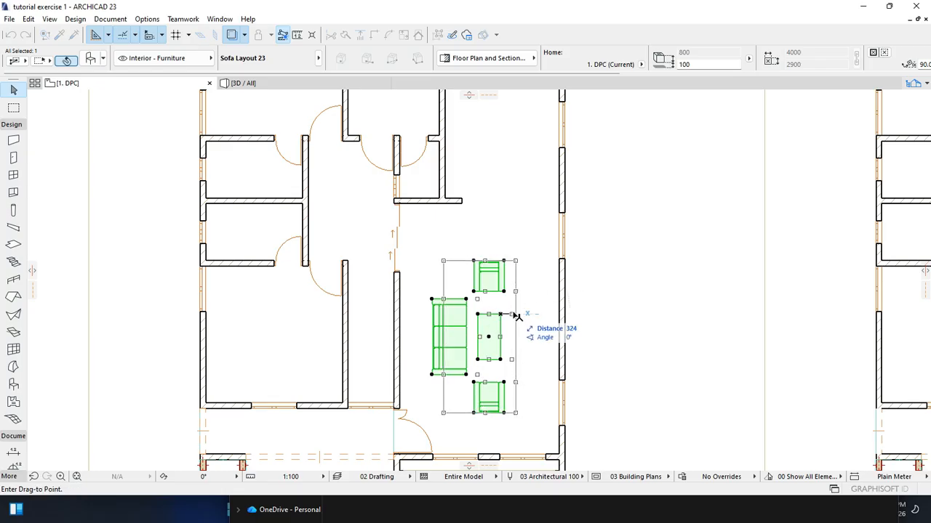
pyautogui.click(509, 307)
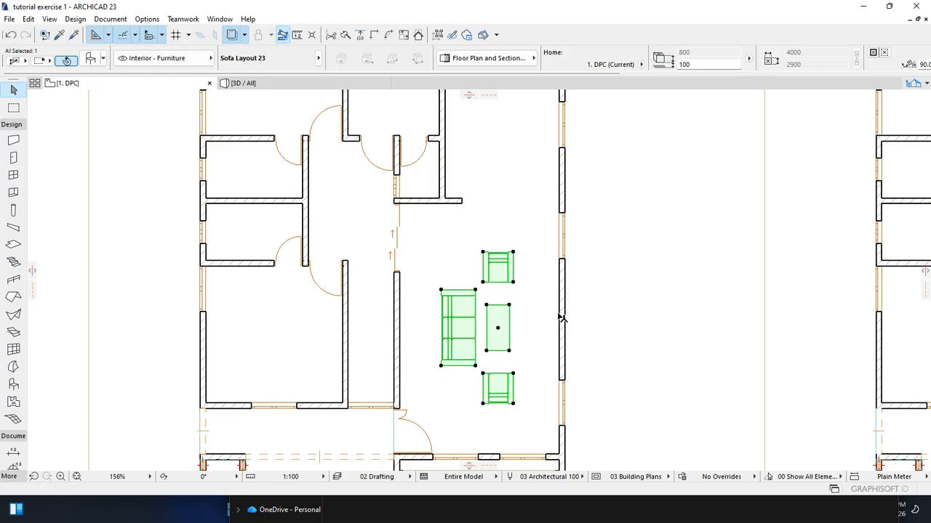
pyautogui.scroll(-3, 553, 323)
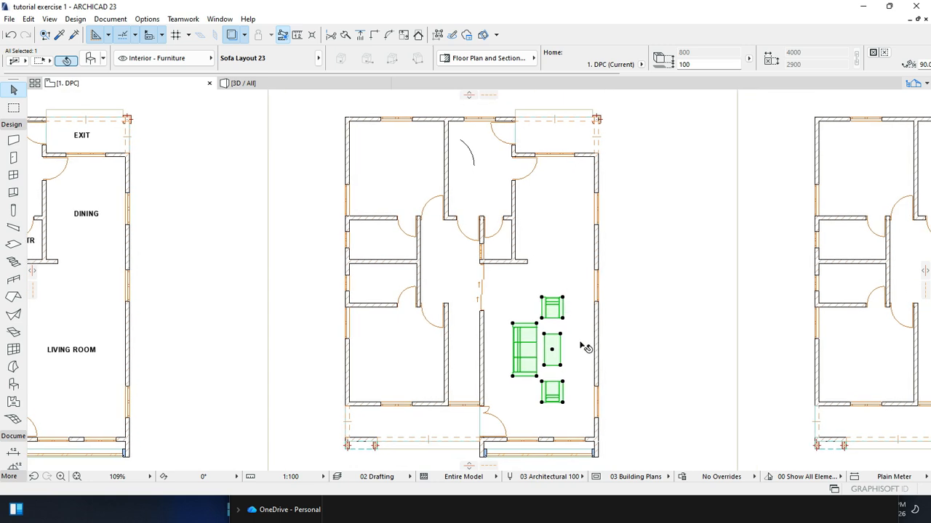
pyautogui.scroll(4, 590, 368)
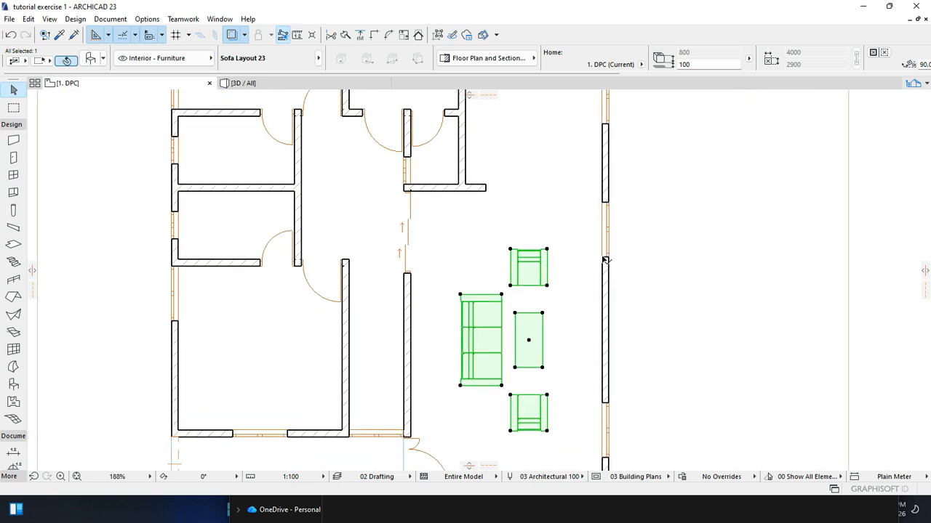
pyautogui.click(644, 284)
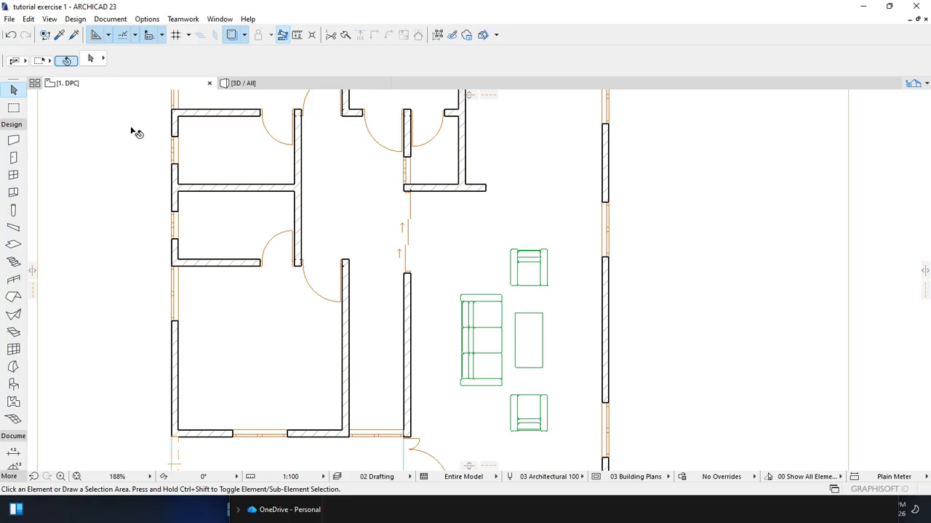
# Open the default settings for new objects and show the Cabinets and Shelves 23 library folder.
pyautogui.click(13, 386)
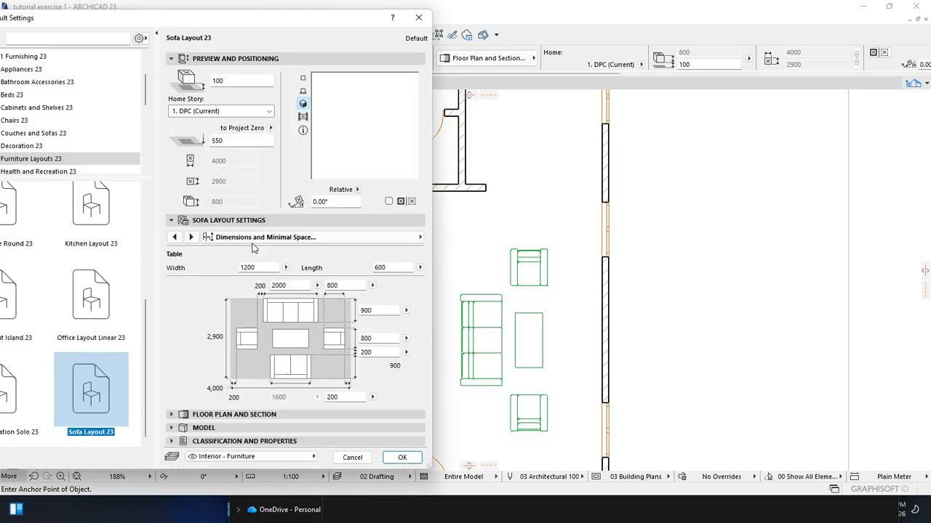
pyautogui.moveTo(322, 24); pyautogui.dragTo(519, 23)
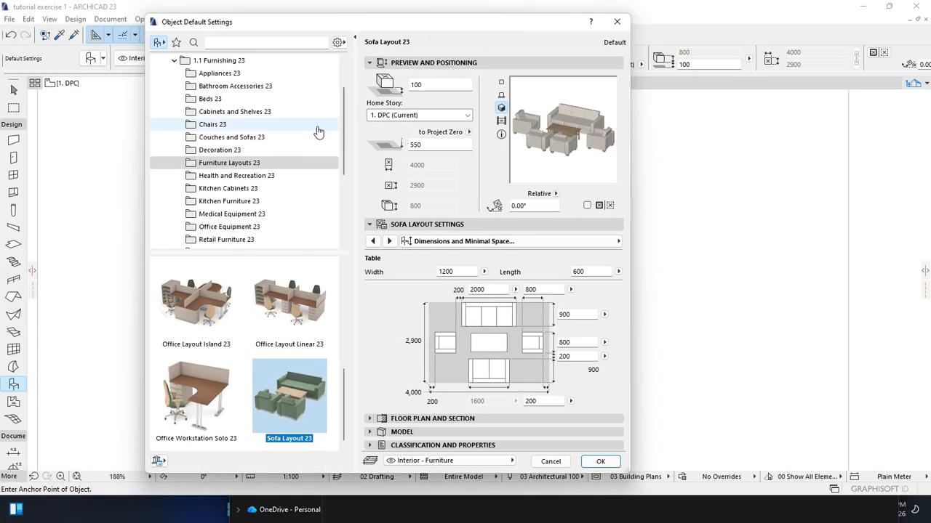
pyautogui.click(272, 112)
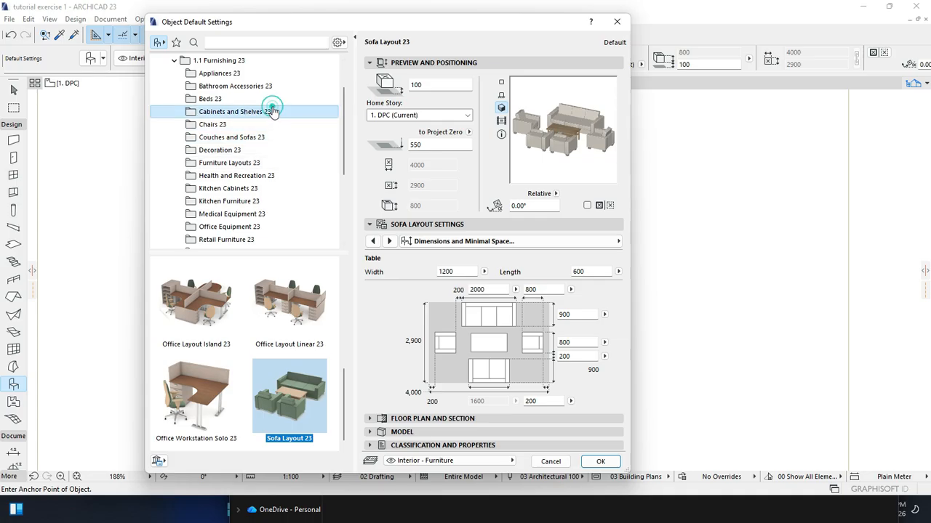
# Browse the Cabinets and Shelves 23 objects and pick Overhead Cabinet 23 to preview it.
pyautogui.scroll(-1, 288, 301)
pyautogui.scroll(-3, 289, 312)
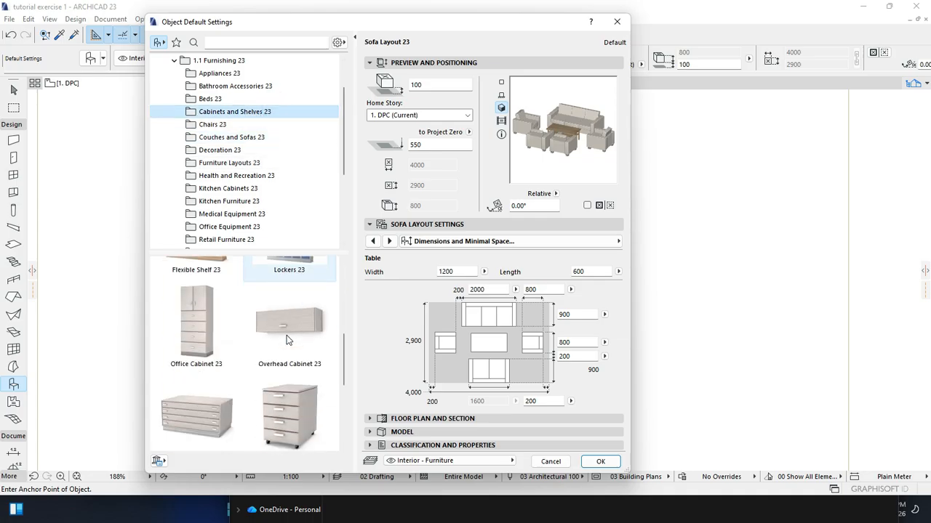
pyautogui.scroll(-3, 287, 342)
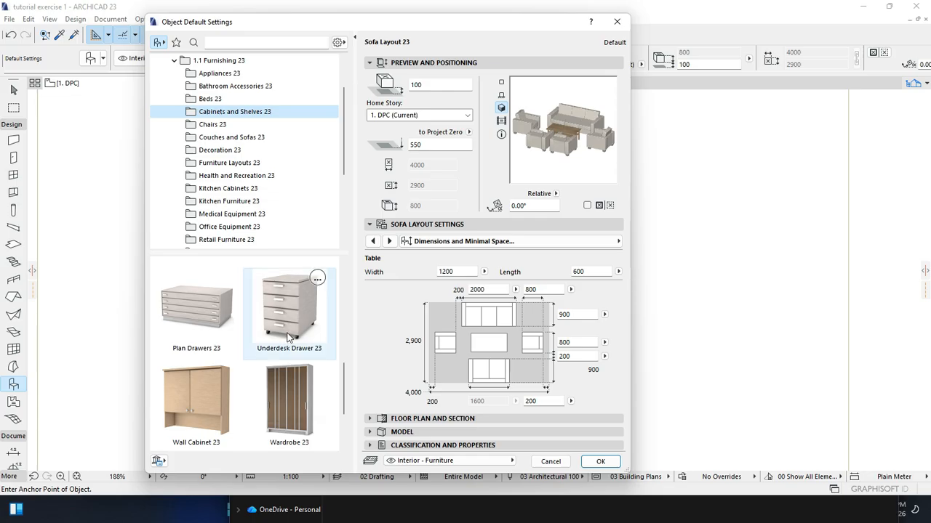
pyautogui.scroll(3, 293, 342)
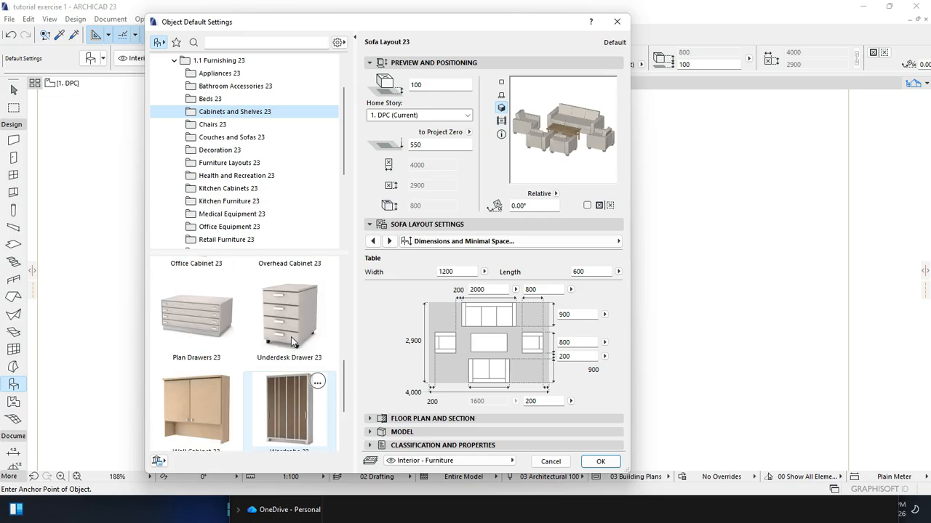
pyautogui.scroll(2, 291, 339)
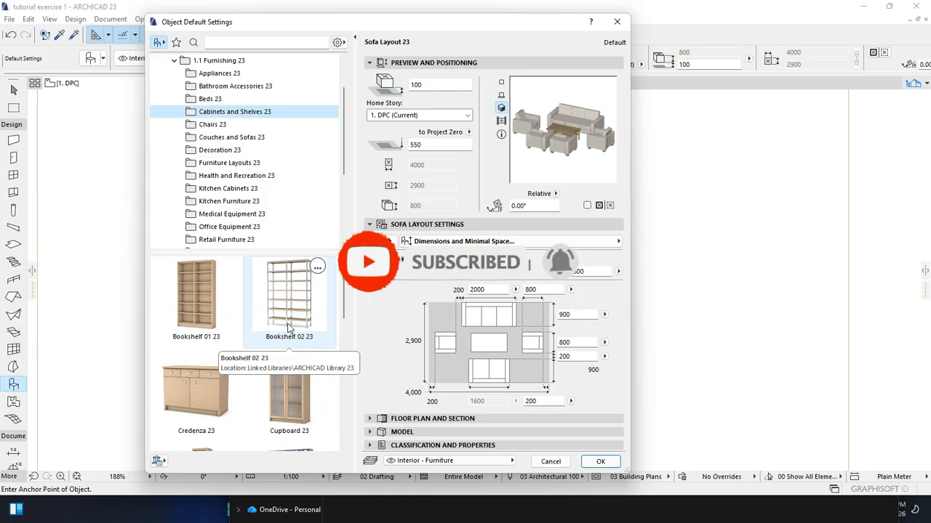
pyautogui.scroll(-3, 288, 324)
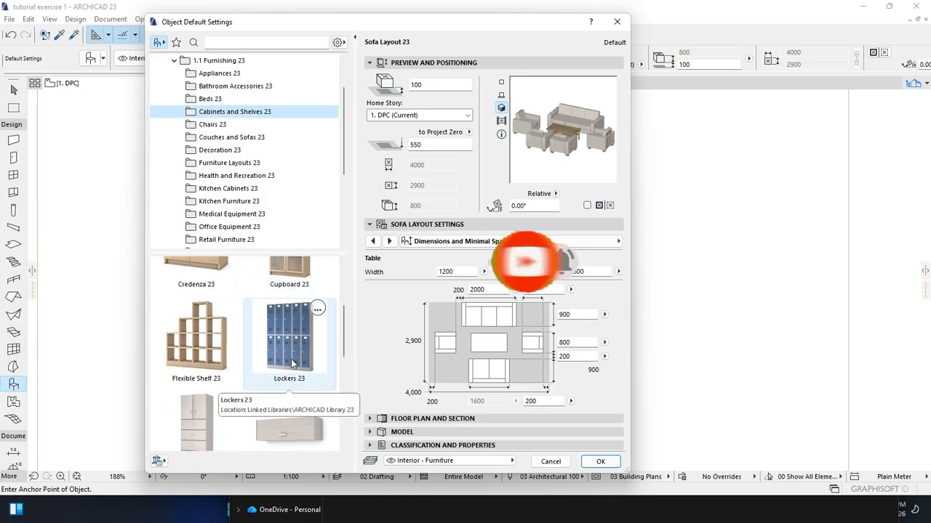
pyautogui.scroll(-2, 285, 356)
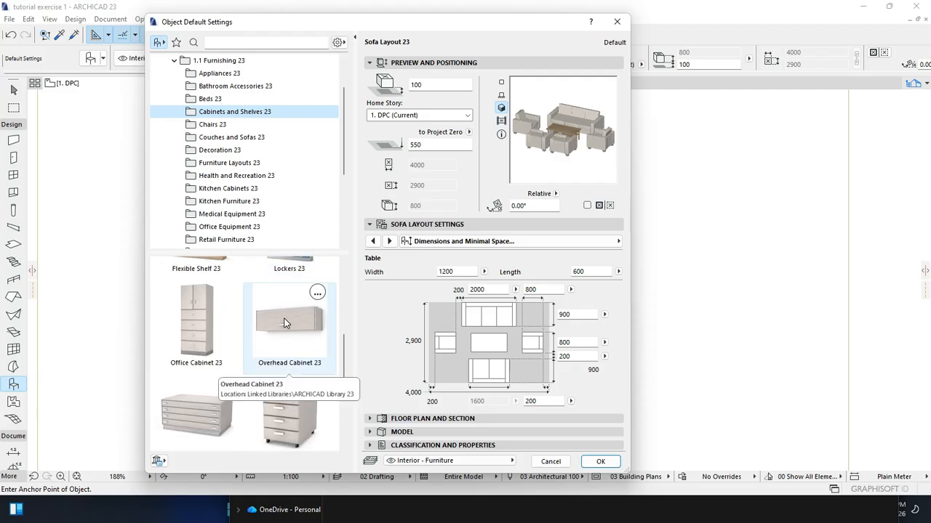
pyautogui.scroll(-2, 293, 320)
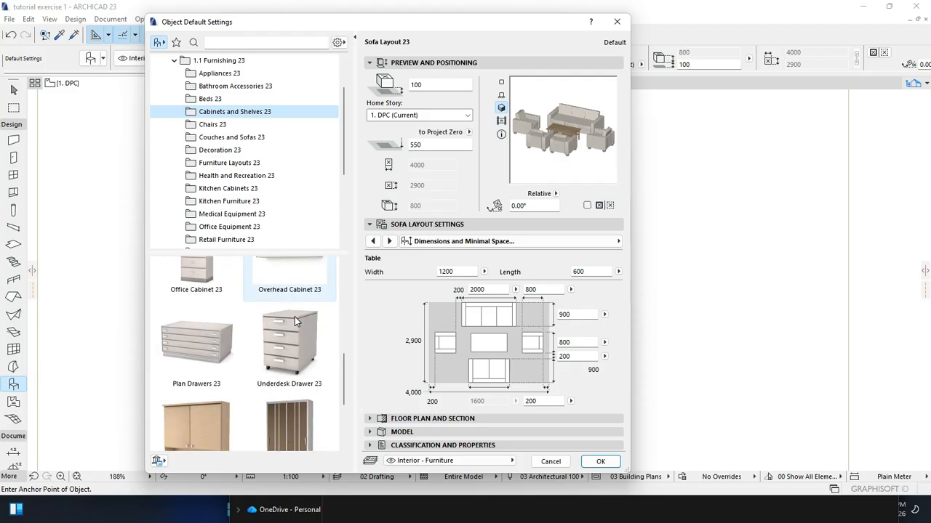
pyautogui.scroll(3, 290, 316)
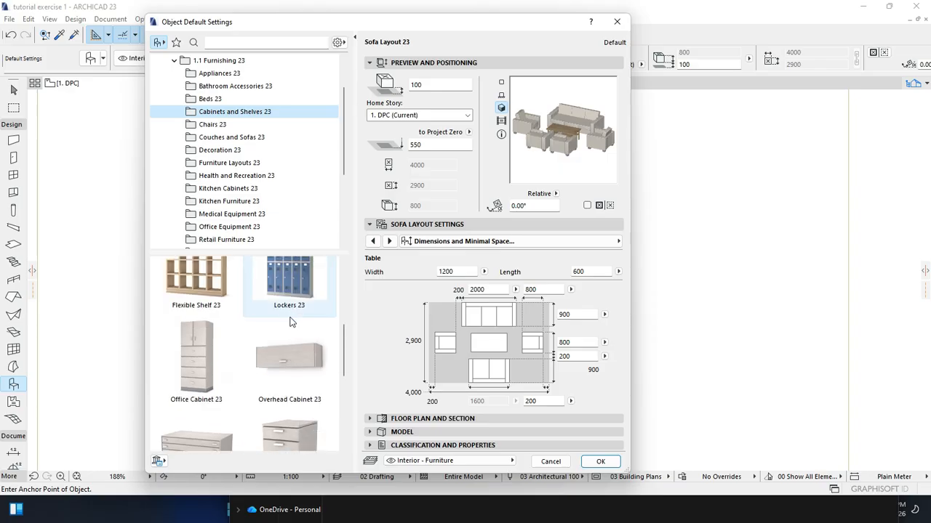
pyautogui.click(293, 356)
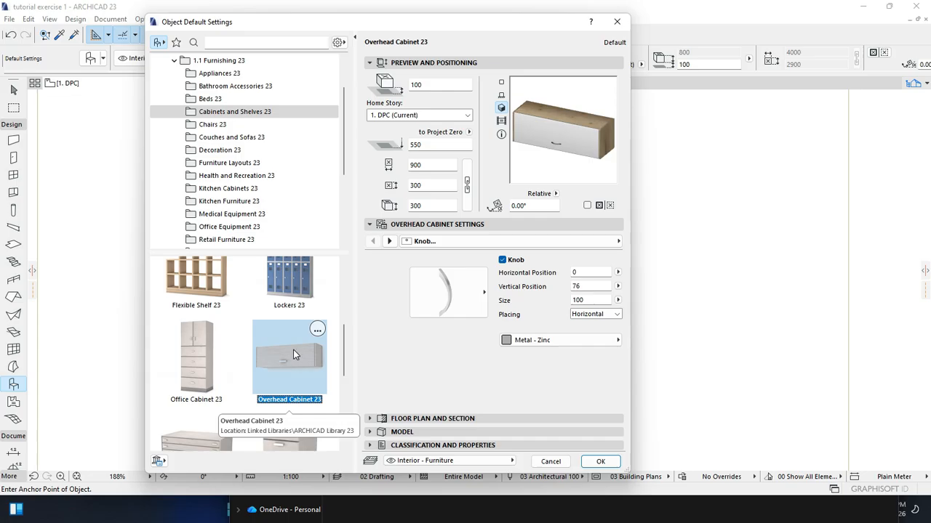
# Choose Credenza 23 as the object to place and turn off its Base option.
pyautogui.scroll(-4, 293, 354)
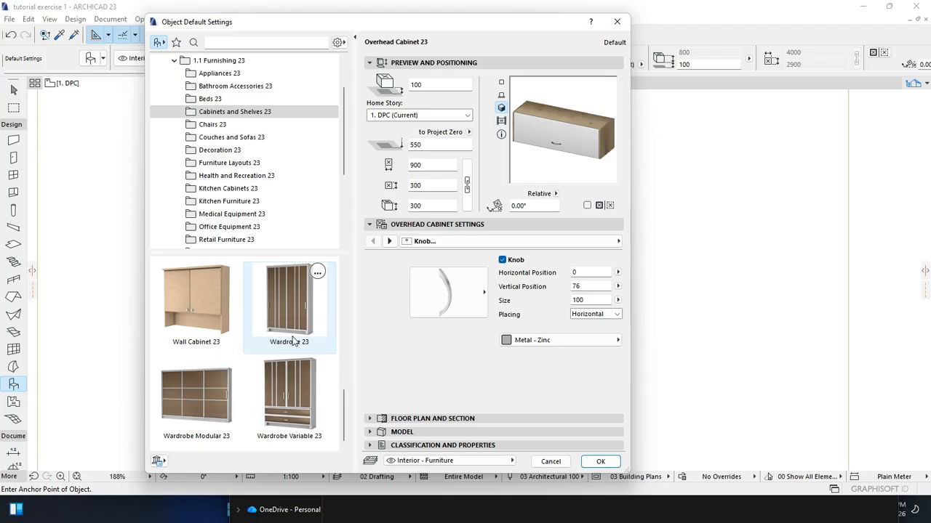
pyautogui.scroll(3, 292, 338)
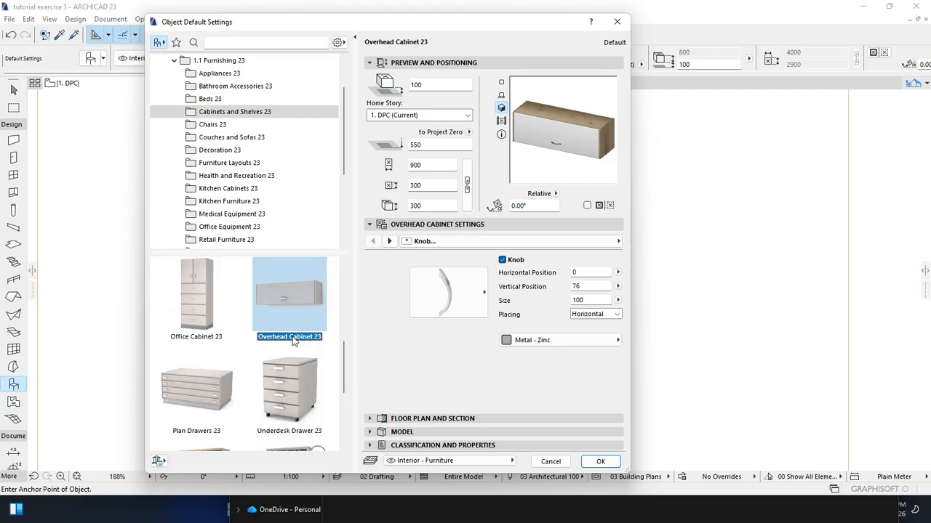
pyautogui.scroll(3, 292, 339)
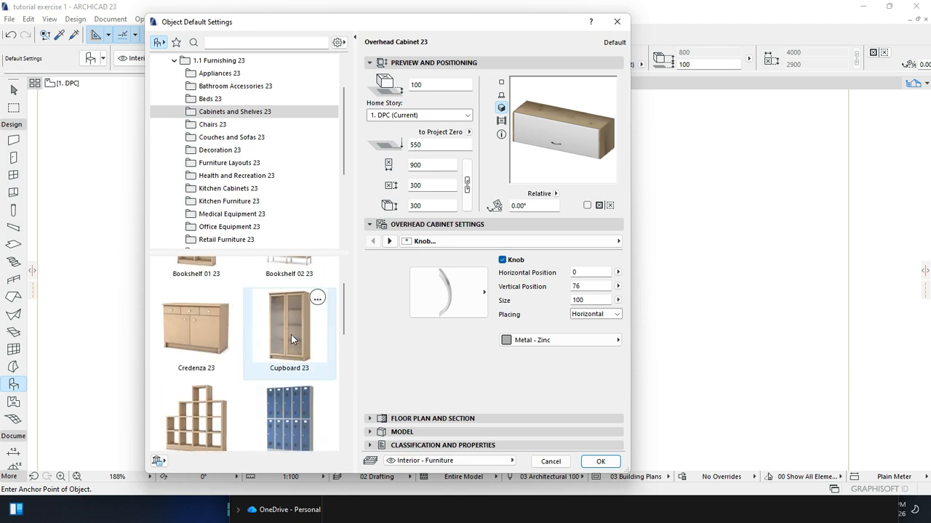
pyautogui.scroll(2, 291, 338)
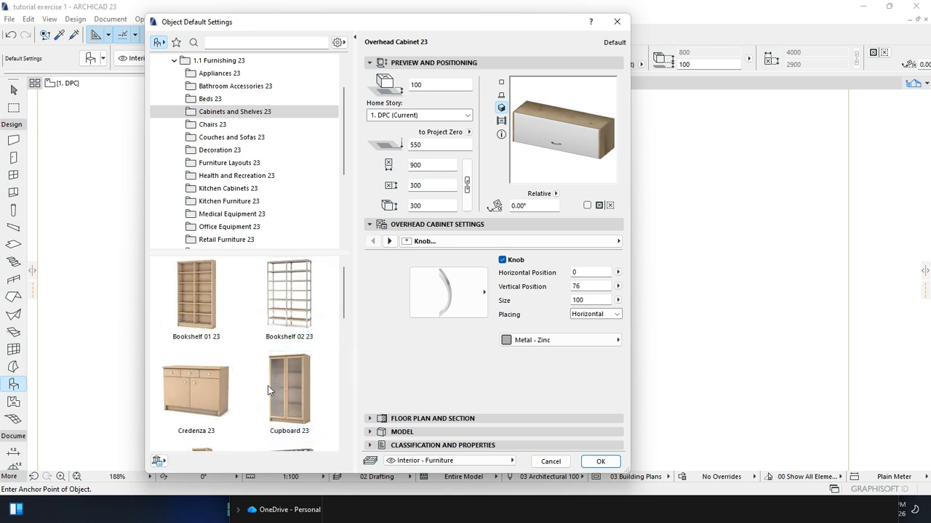
pyautogui.click(222, 397)
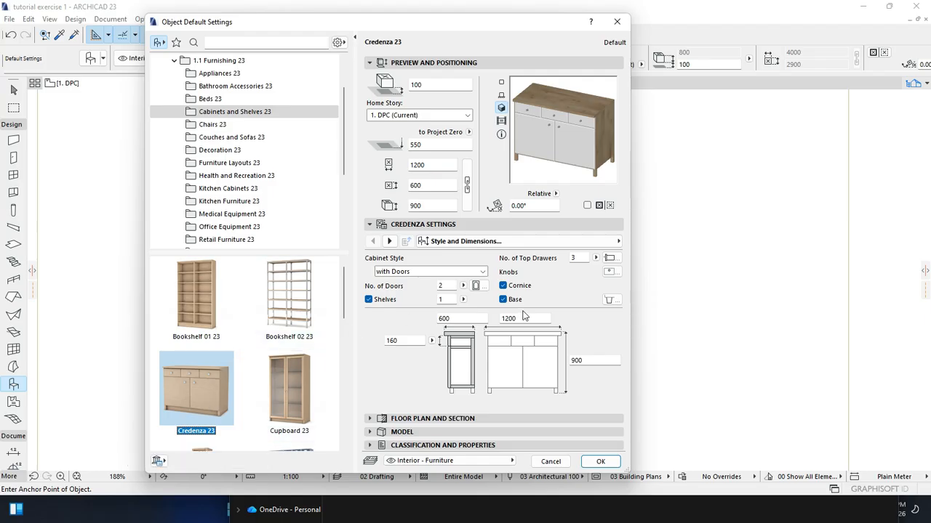
pyautogui.click(502, 301)
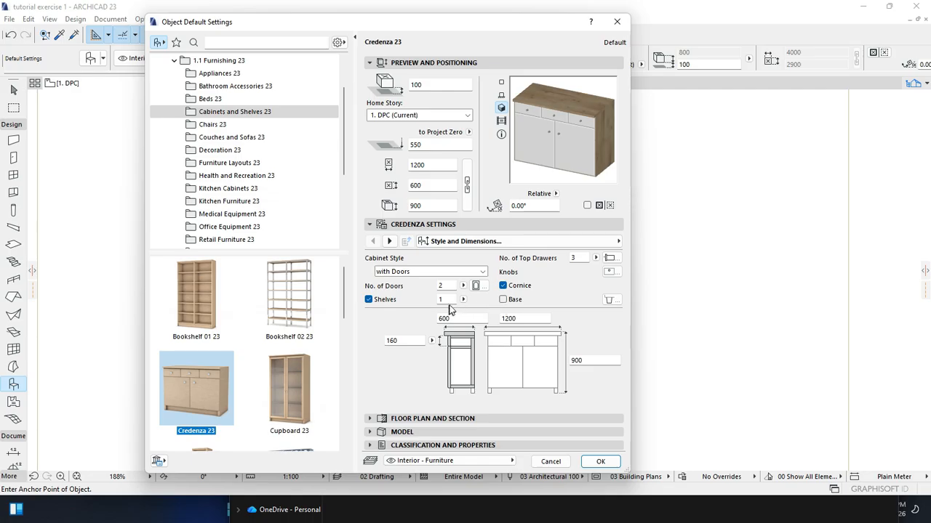
# Try different shelf and door counts for the credenza, ending with 1 shelf and 2 doors.
pyautogui.doubleClick(440, 300)
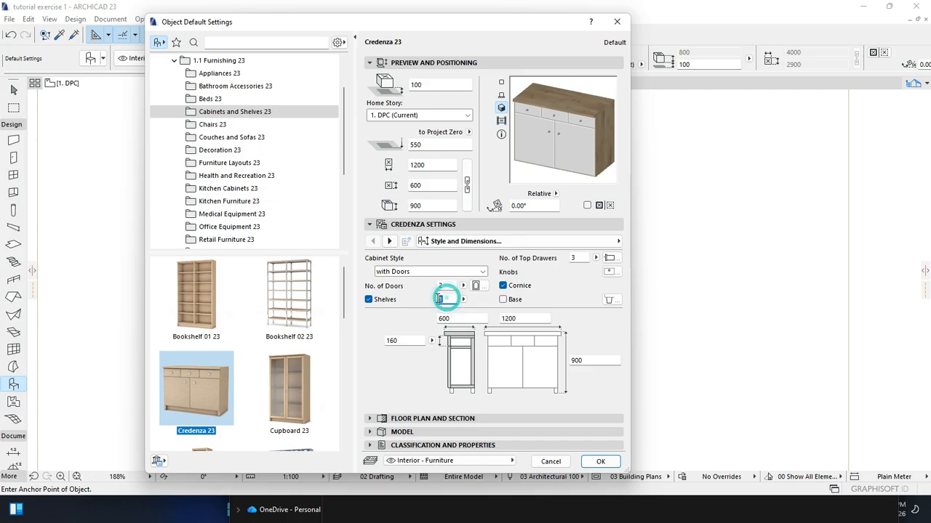
pyautogui.write('2')
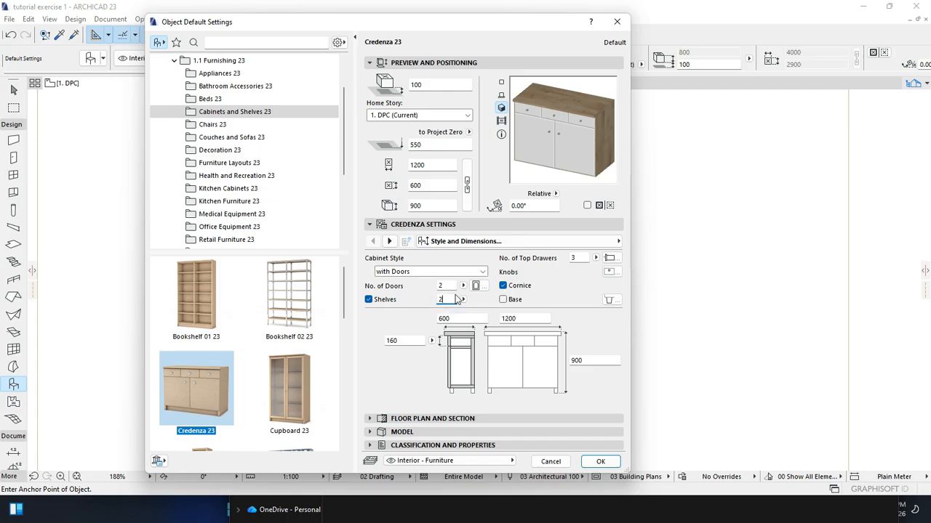
pyautogui.doubleClick(452, 287)
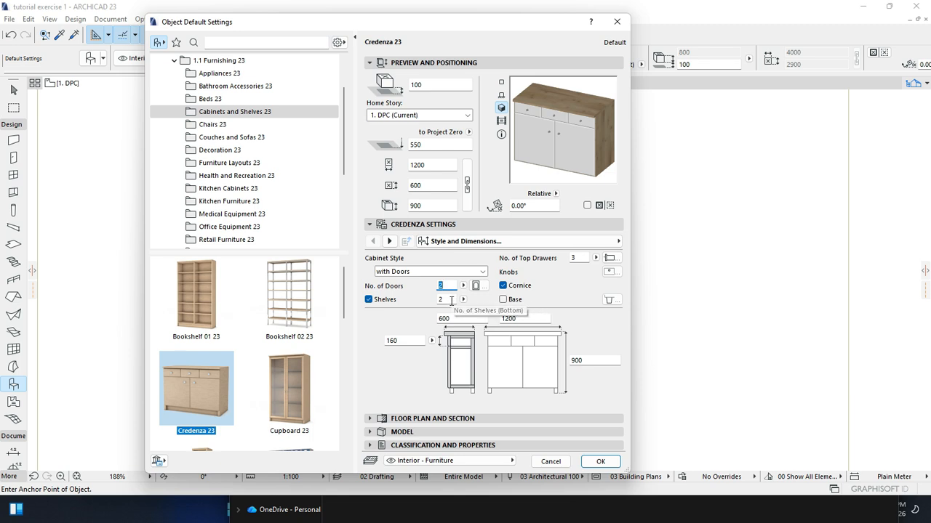
pyautogui.doubleClick(445, 300)
pyautogui.write('1')
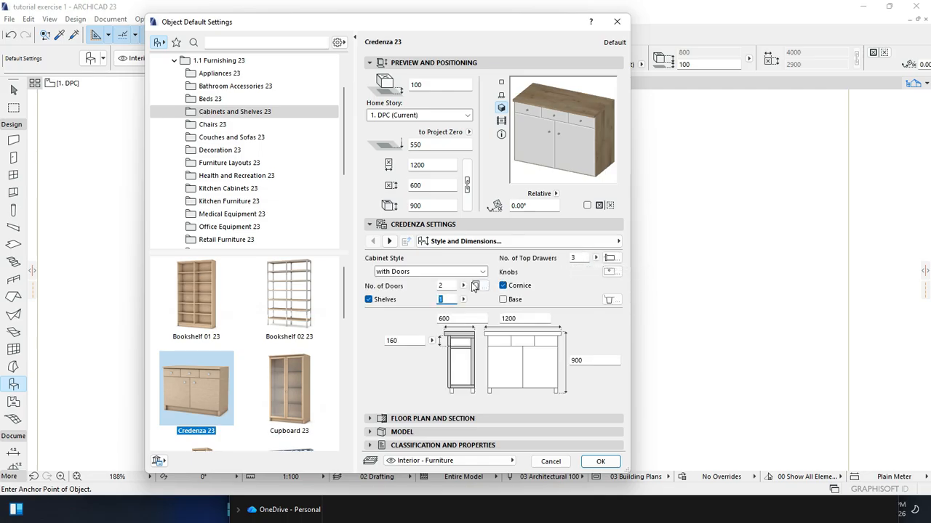
pyautogui.doubleClick(442, 286)
pyautogui.doubleClick(576, 257)
pyautogui.doubleClick(439, 286)
pyautogui.write('2')
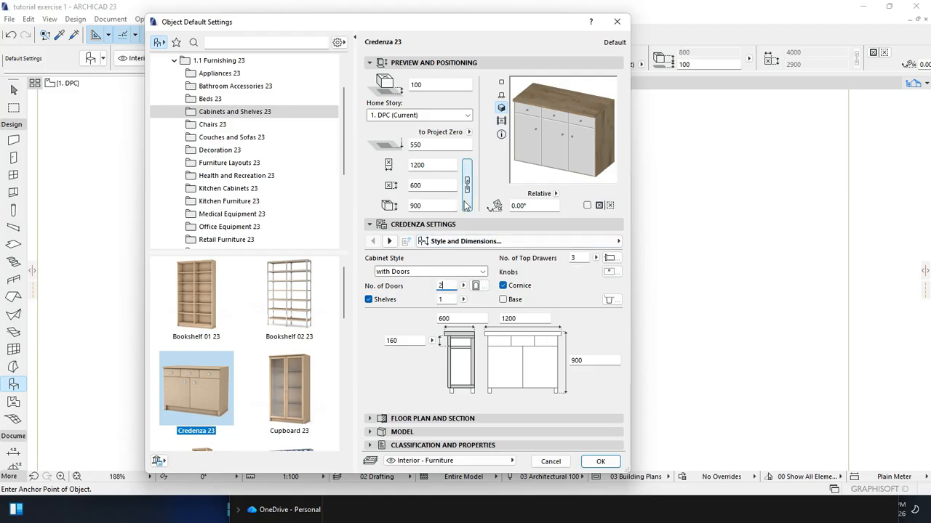
# Set the credenza's elevation above the home story, its depth and its height each to 300.
pyautogui.doubleClick(432, 85)
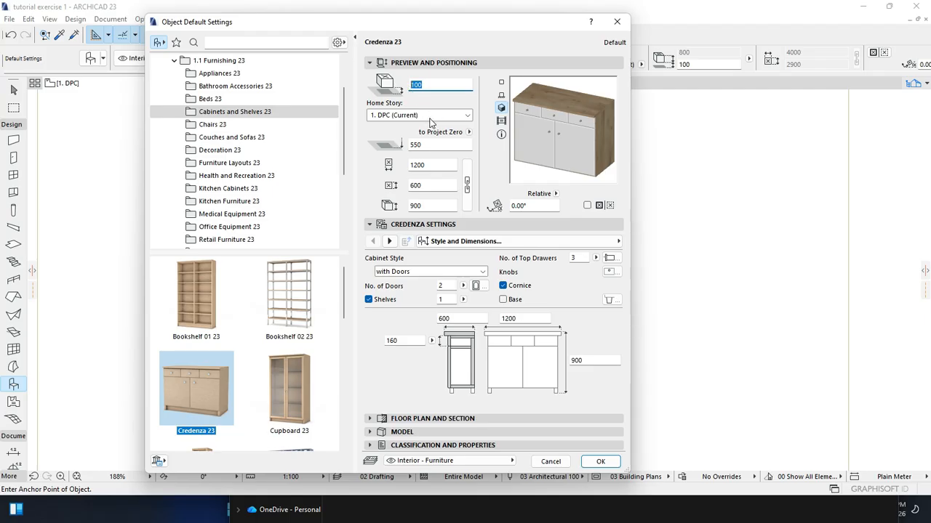
pyautogui.write('300')
pyautogui.doubleClick(432, 185)
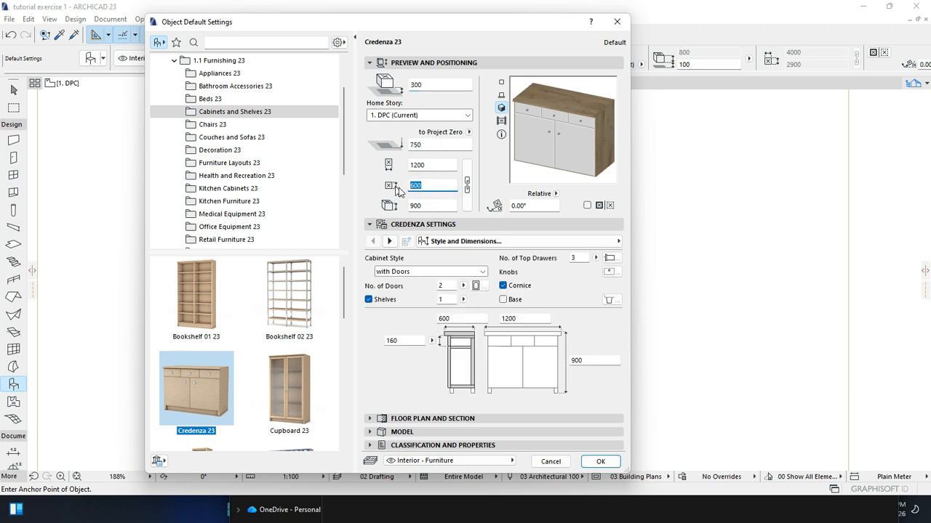
pyautogui.write('300')
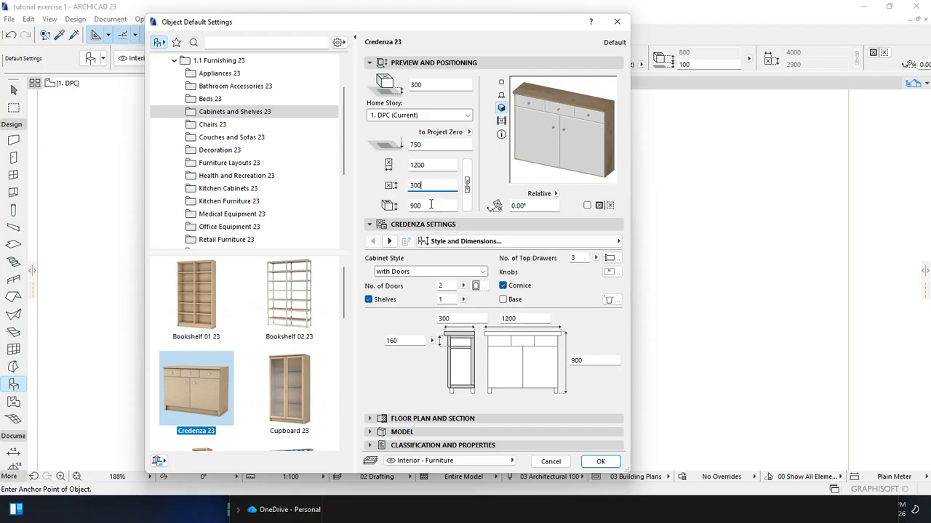
pyautogui.press('Tab')
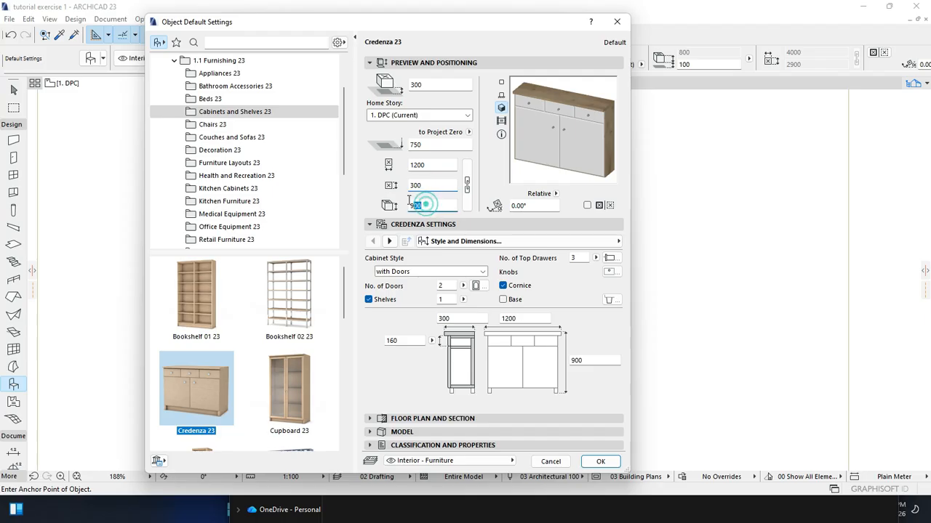
pyautogui.write('300')
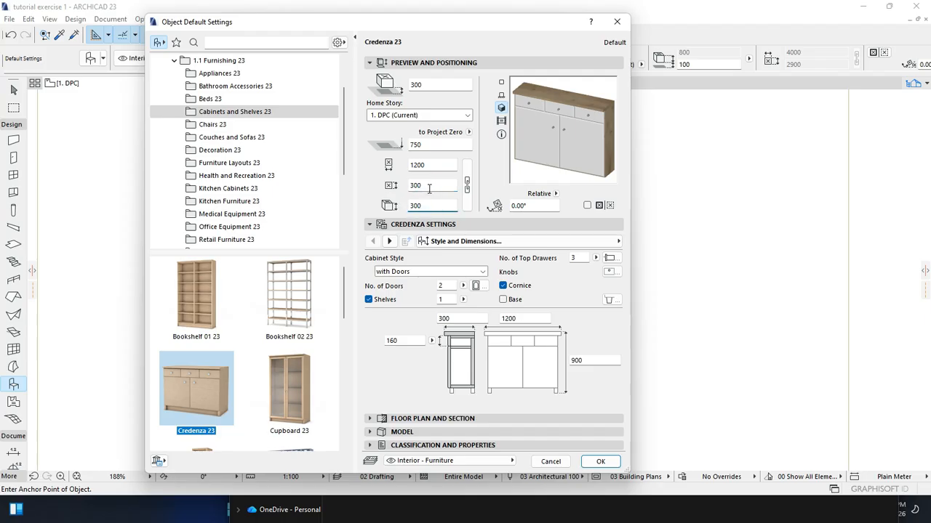
pyautogui.click(429, 186)
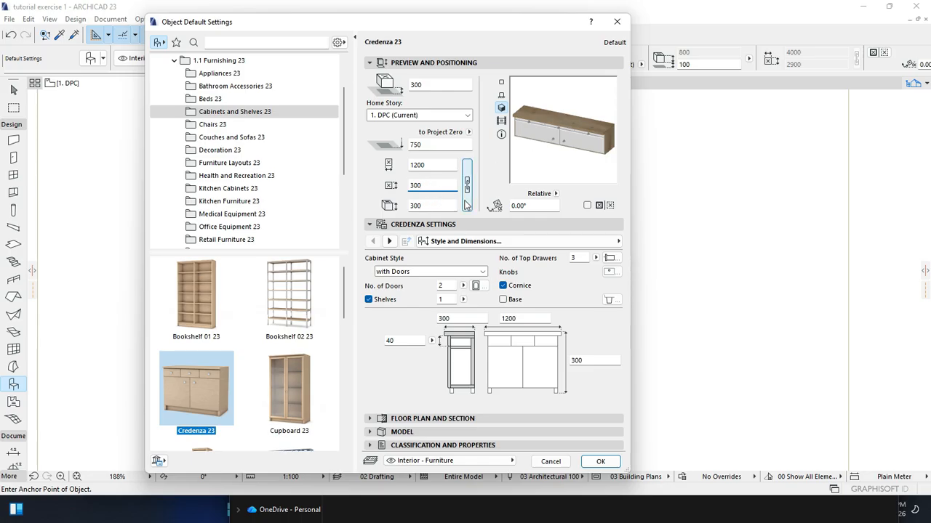
# Set the credenza's width to 1800 and accept the default settings.
pyautogui.click(435, 165)
pyautogui.moveTo(435, 165); pyautogui.dragTo(405, 167)
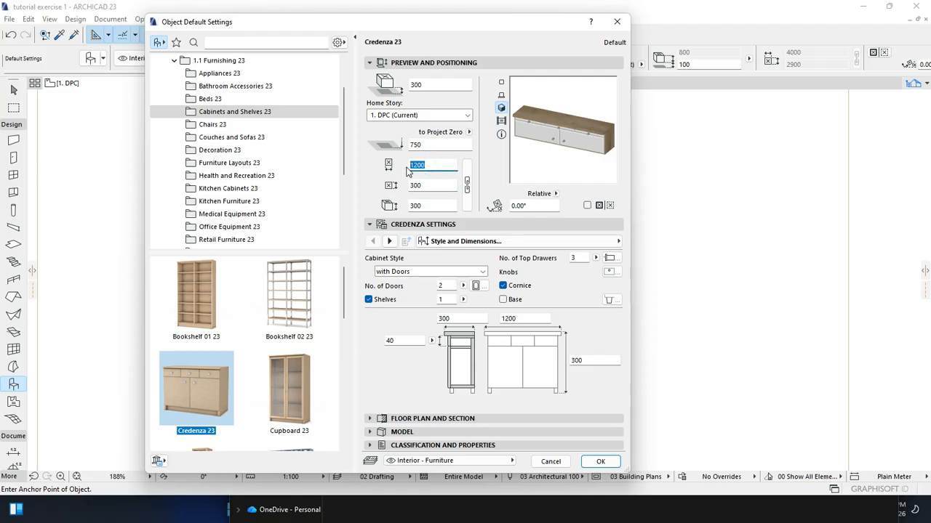
pyautogui.write('2')
pyautogui.press('BackSpace')
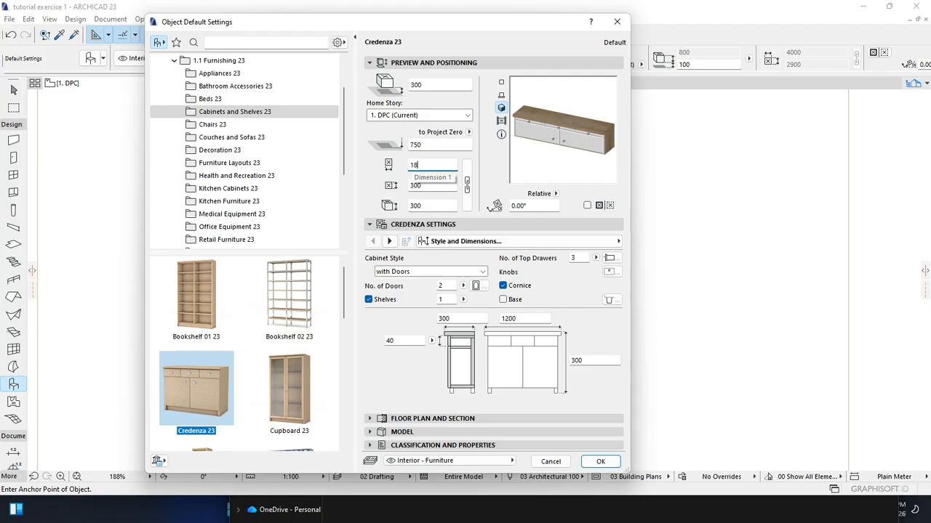
pyautogui.write('1800')
pyautogui.press('Return')
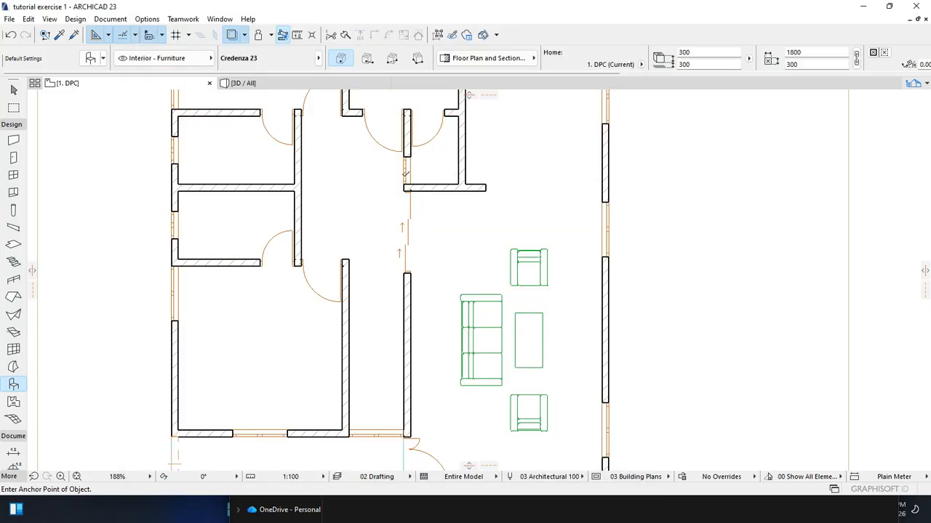
# Reopen the object default settings, try the Multi Drawer cabinet style on the credenza and restore the with Doors style.
pyautogui.click(85, 60)
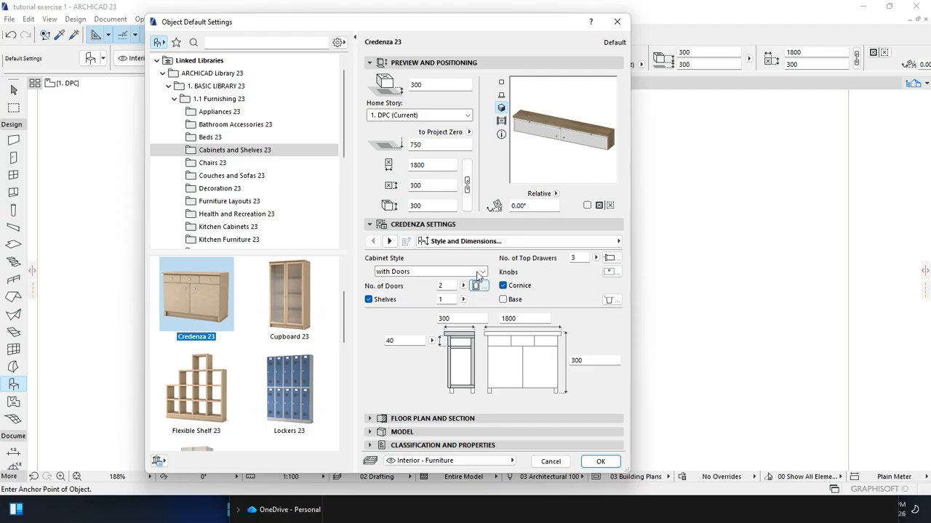
pyautogui.click(479, 272)
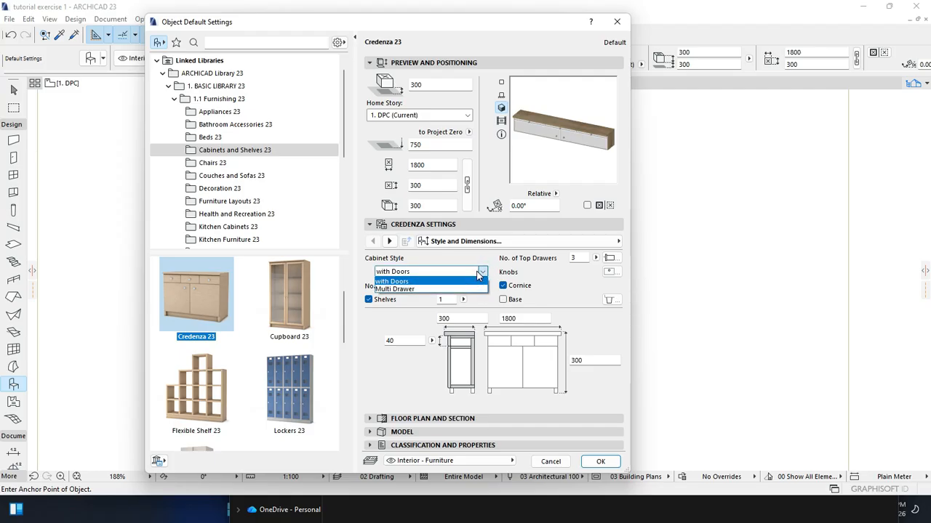
pyautogui.click(482, 271)
pyautogui.click(482, 271)
pyautogui.click(466, 289)
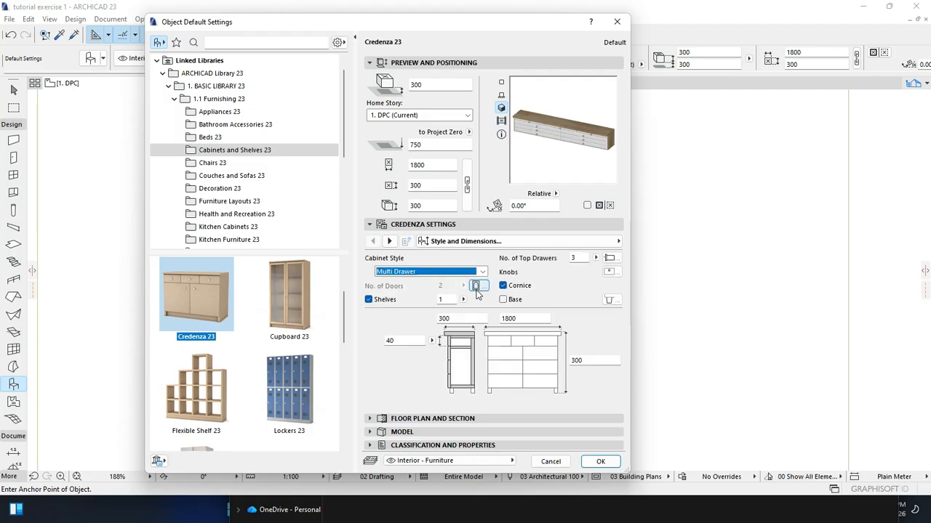
pyautogui.click(482, 272)
pyautogui.click(459, 283)
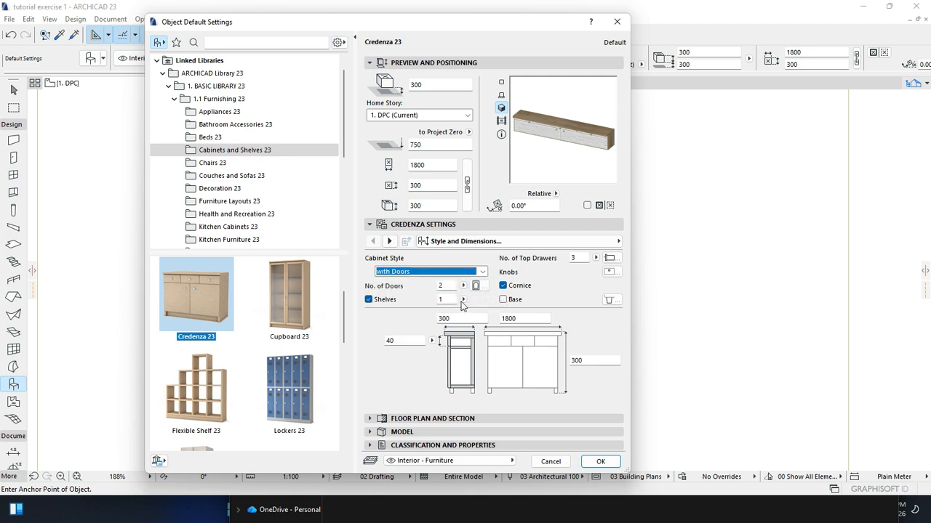
# Examine the door styles available for the credenza without changing the current one.
pyautogui.click(474, 285)
pyautogui.click(474, 288)
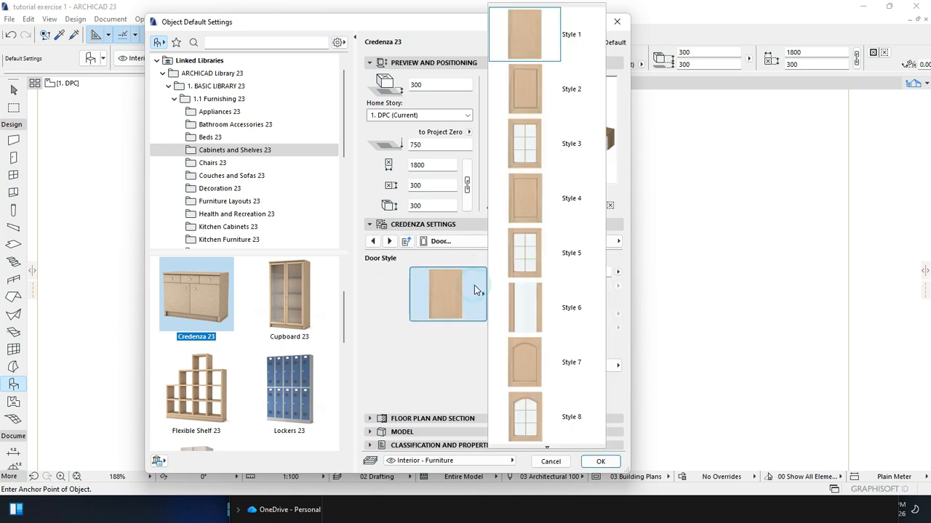
pyautogui.click(389, 283)
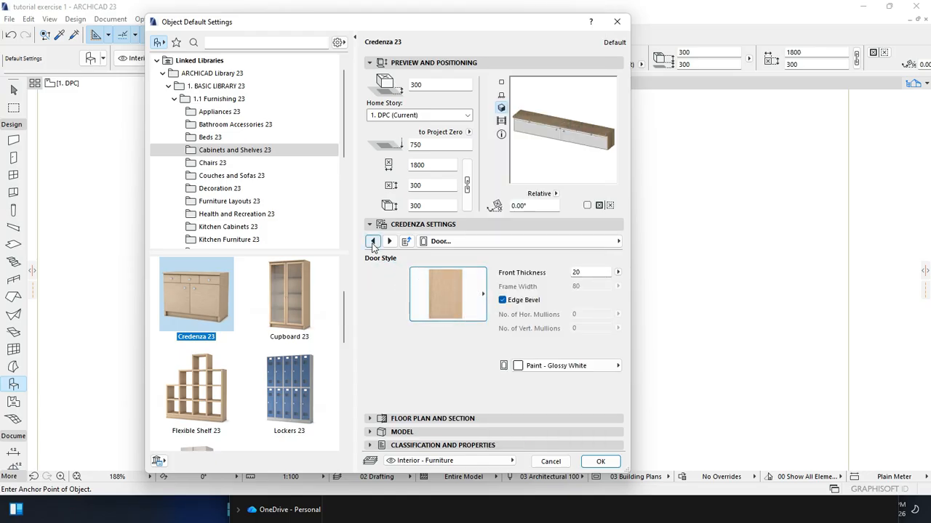
# Examine the credenza's drawer style options, cornice and base settings and knob settings without changing them.
pyautogui.click(373, 242)
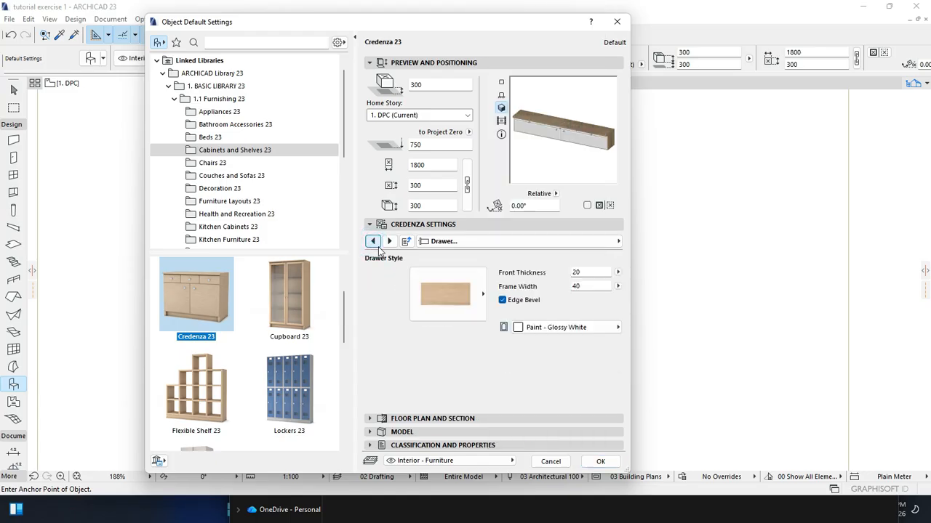
pyautogui.click(460, 285)
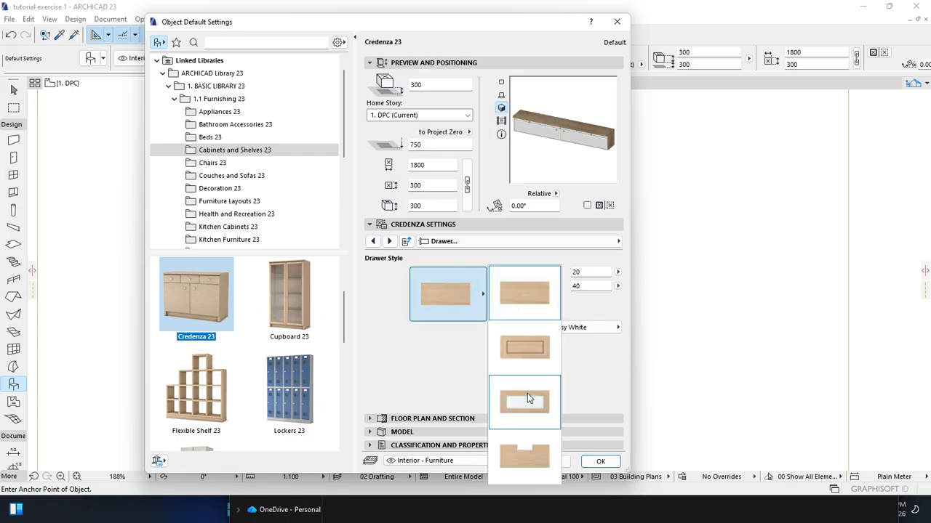
pyautogui.click(441, 347)
pyautogui.click(374, 242)
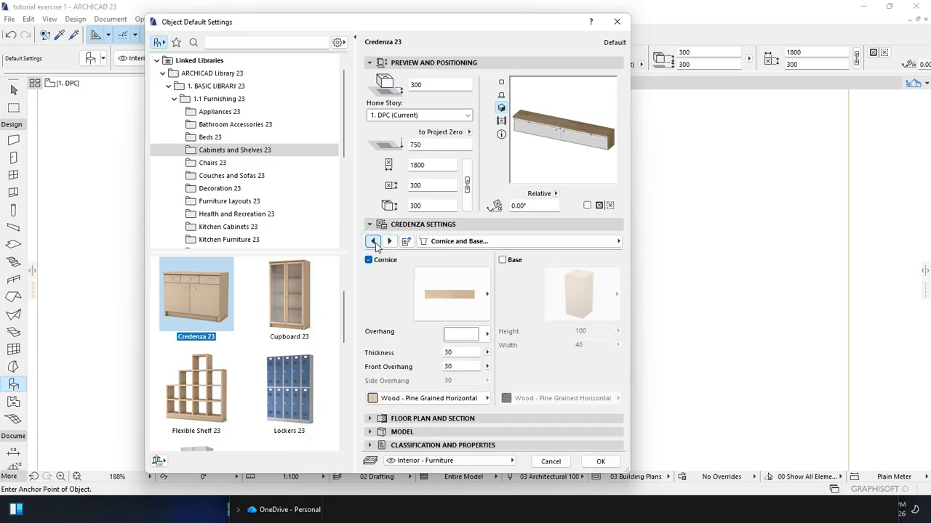
pyautogui.click(388, 242)
pyautogui.click(387, 243)
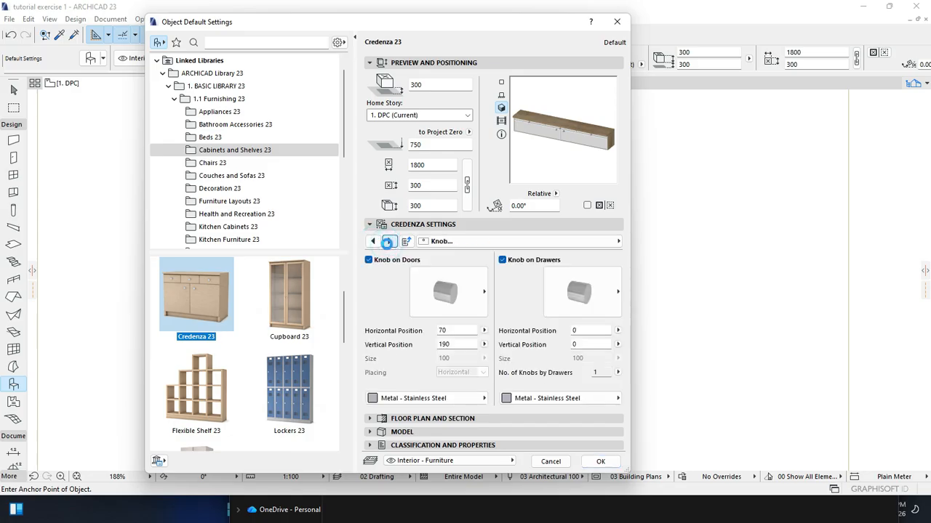
pyautogui.click(374, 242)
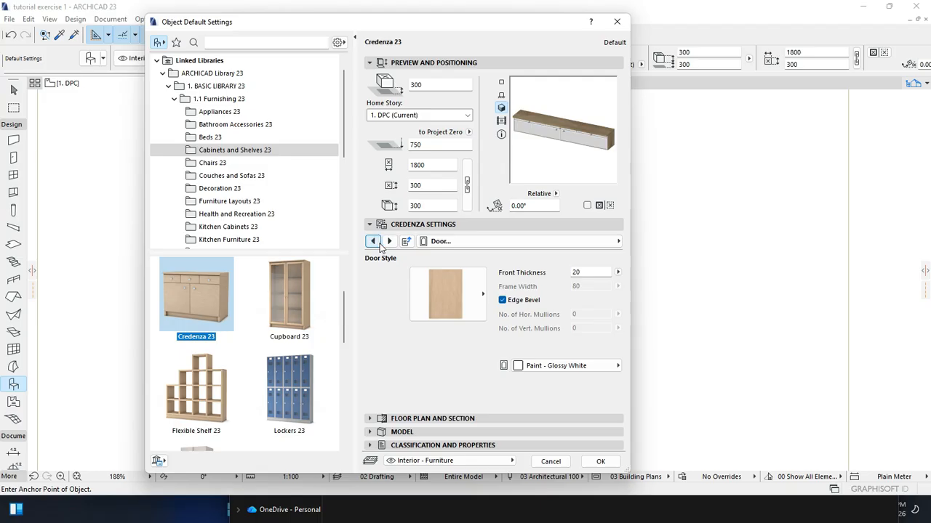
# Try door Style 6 on the credenza and restore door Style 1.
pyautogui.click(437, 293)
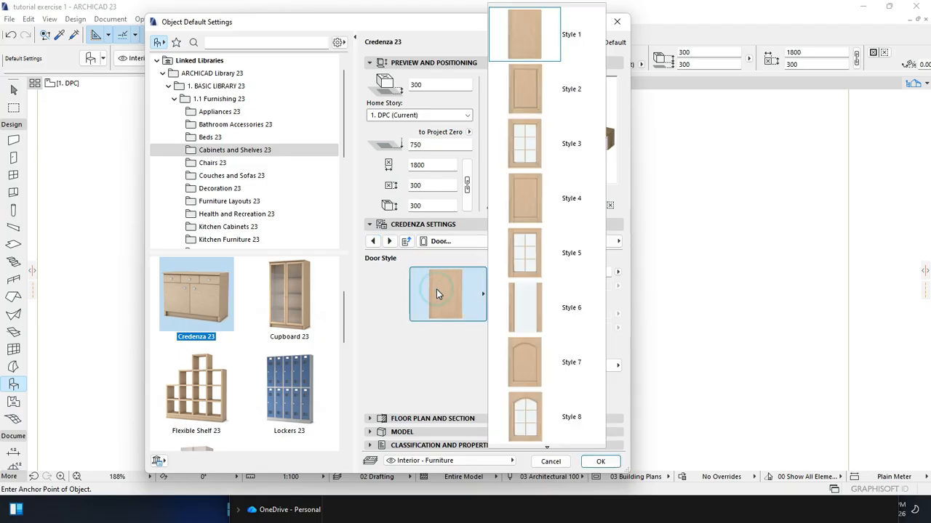
pyautogui.click(529, 307)
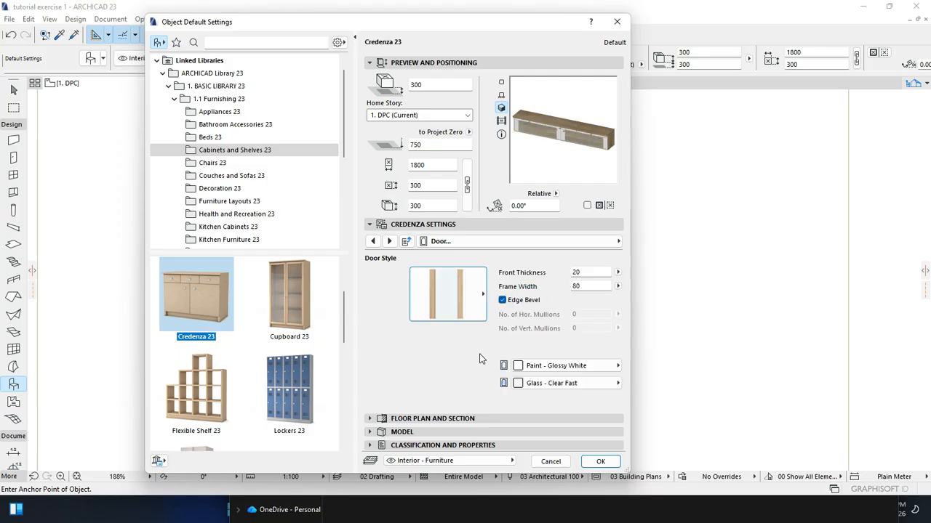
pyautogui.click(448, 294)
pyautogui.click(567, 23)
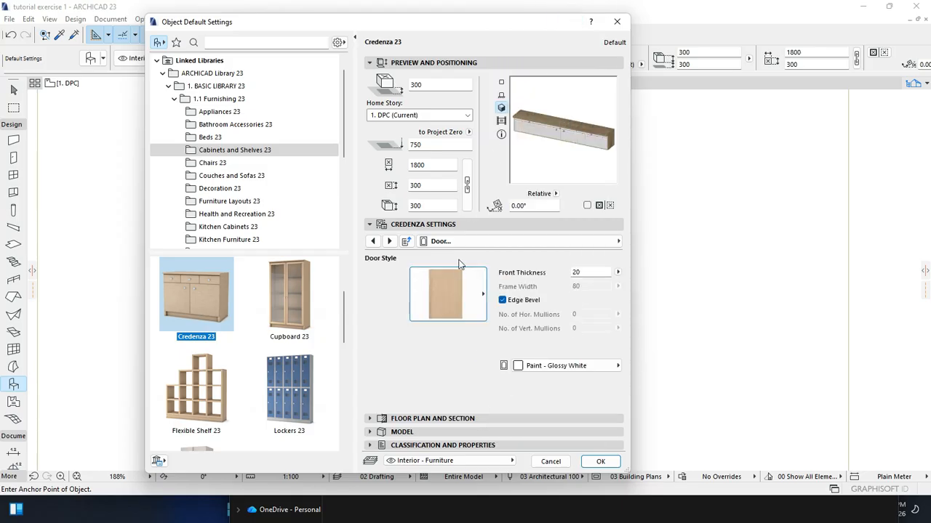
# Accept the credenza's default settings and place it at the living room's outer wall opposite the sofa.
pyautogui.click(371, 242)
pyautogui.click(371, 242)
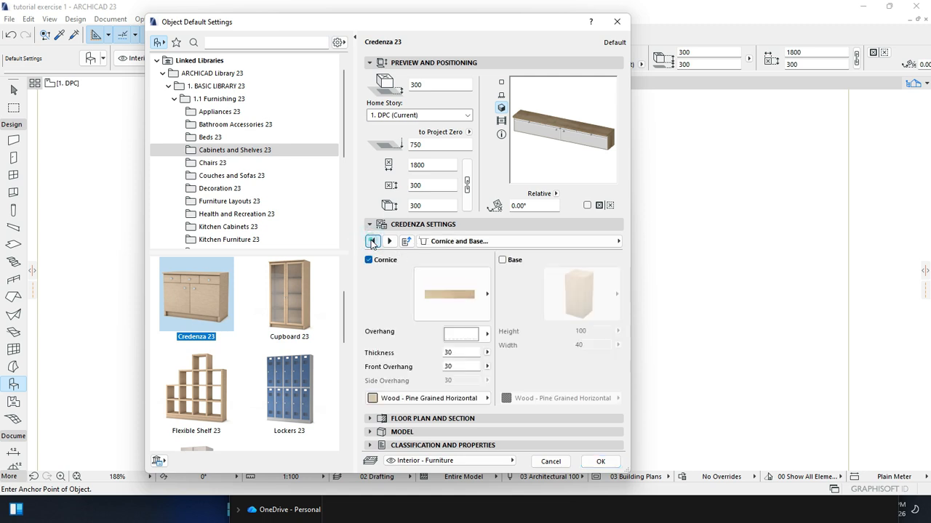
pyautogui.click(371, 243)
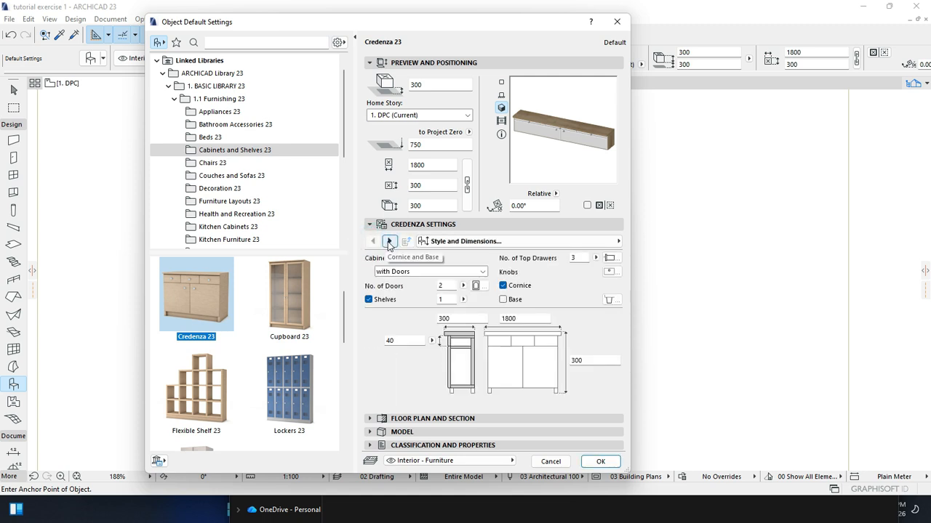
pyautogui.click(601, 462)
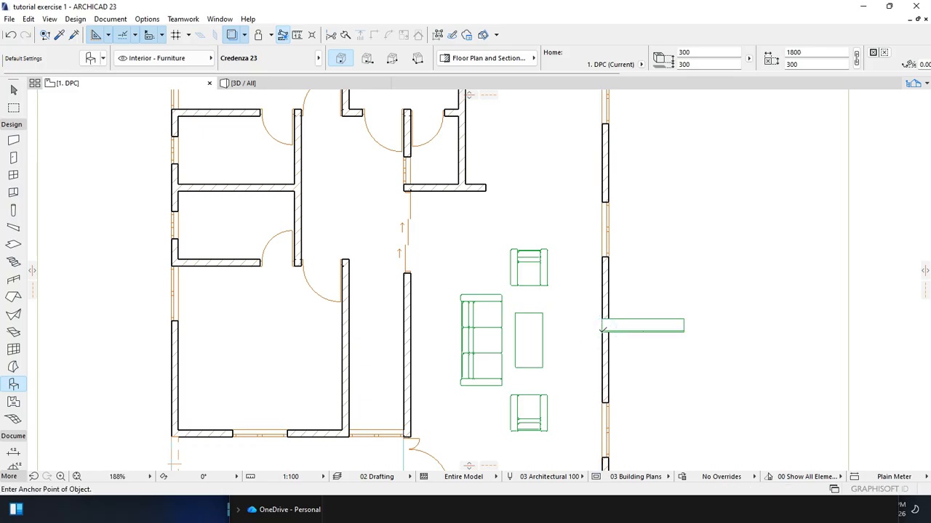
pyautogui.press('Escape')
# Rotate the credenza by -90° about its corner on the wall so it lies along the wall's inner face.
pyautogui.click(637, 332)
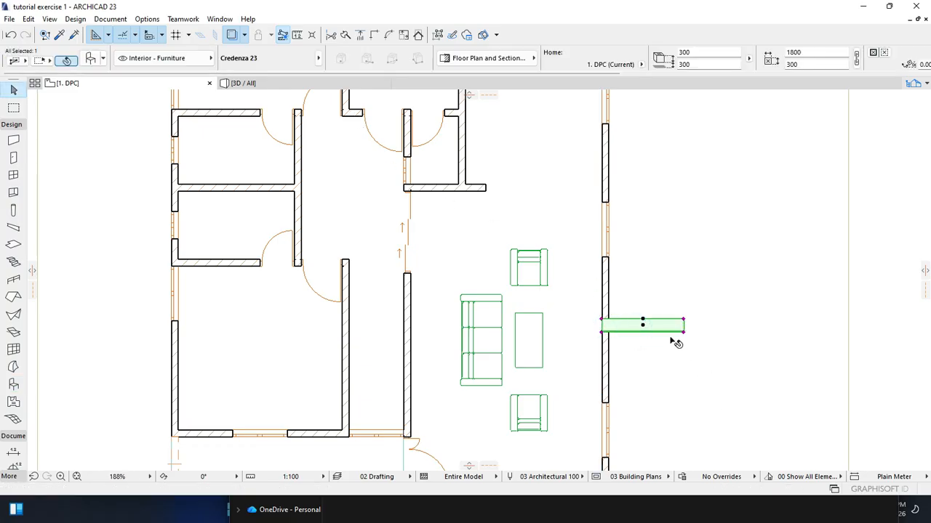
pyautogui.rightClick(615, 322)
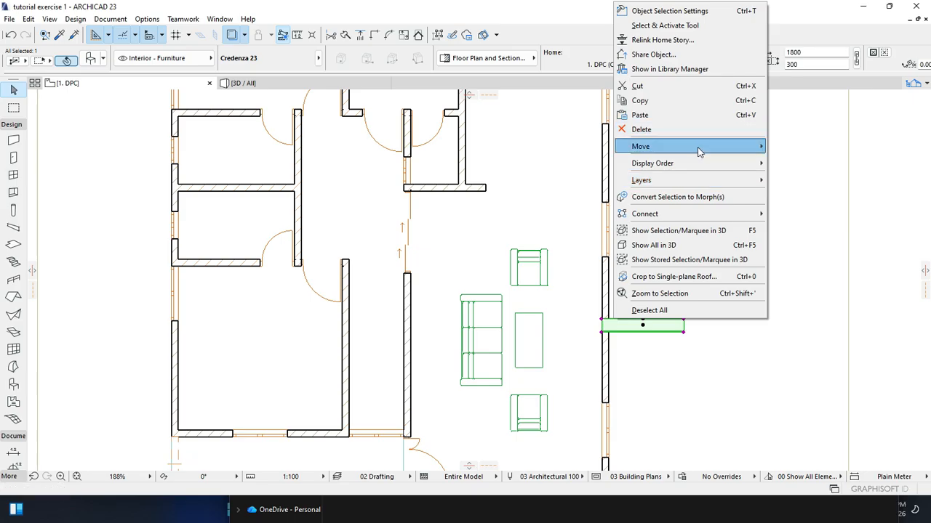
pyautogui.moveTo(696, 147)
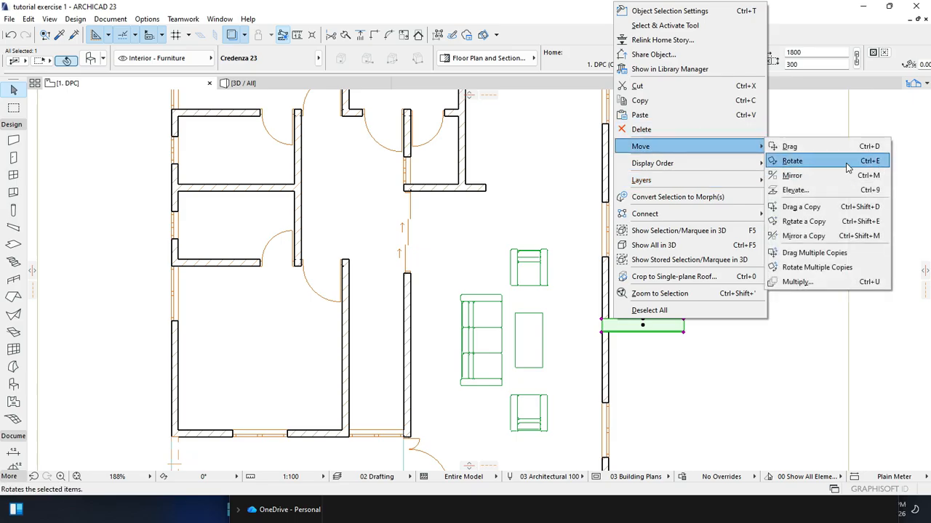
pyautogui.click(874, 164)
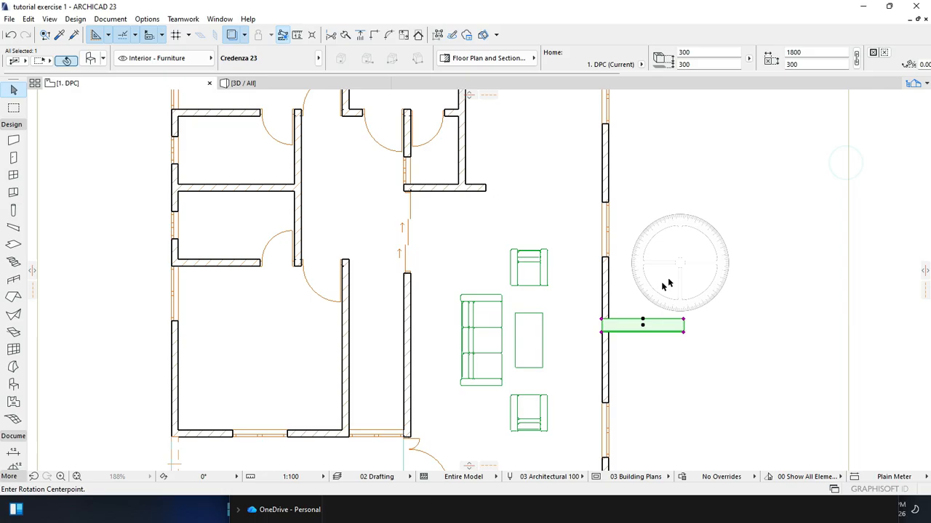
pyautogui.click(603, 320)
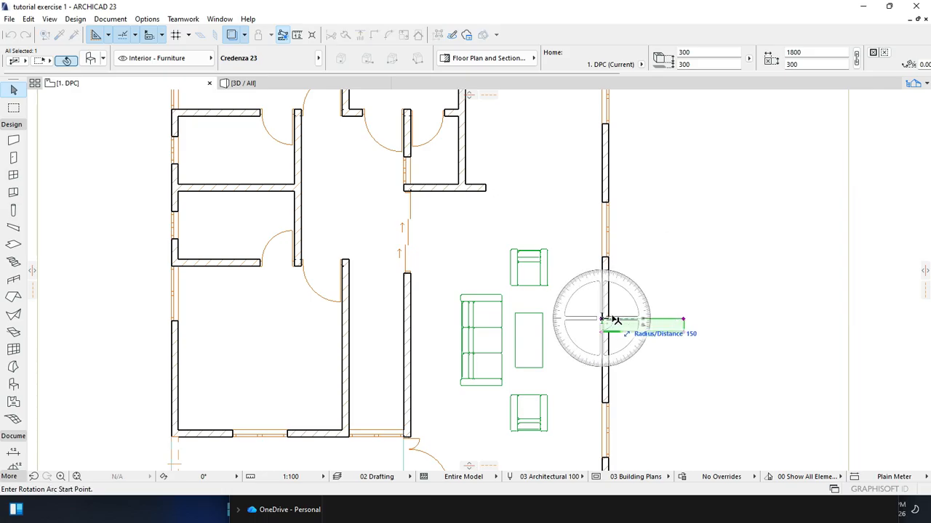
pyautogui.click(683, 321)
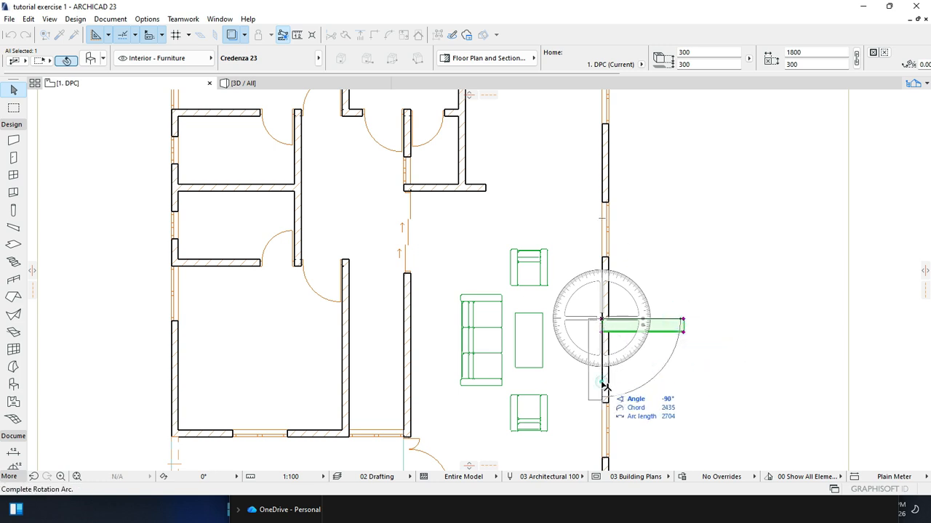
pyautogui.click(606, 385)
# Move the credenza about 500 up along the wall to line up with the coffee table and sofa, and deselect it.
pyautogui.click(603, 362)
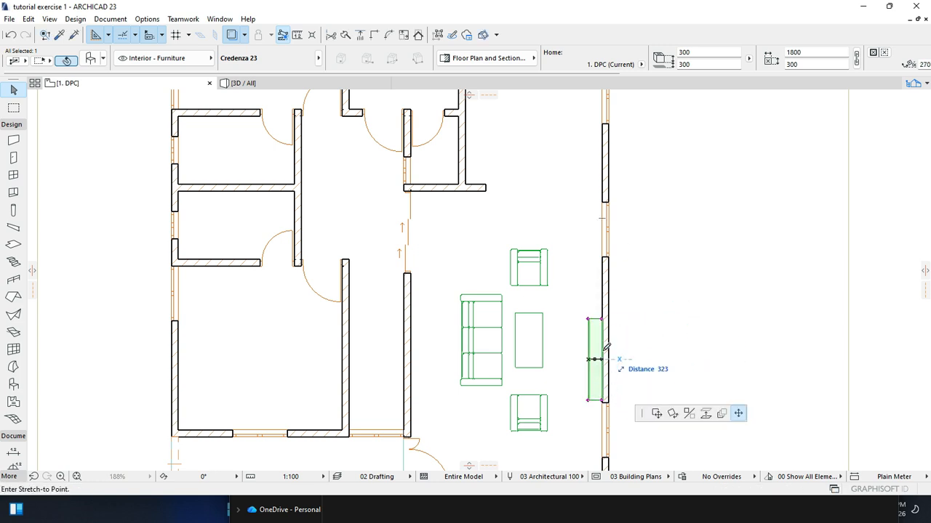
pyautogui.press('Escape')
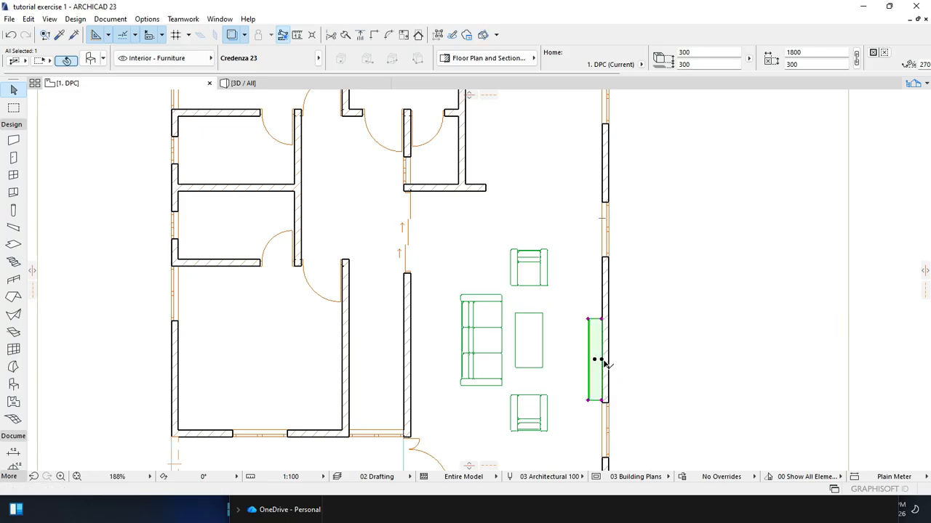
pyautogui.hotkey('ctrl', 'd')
pyautogui.click(602, 360)
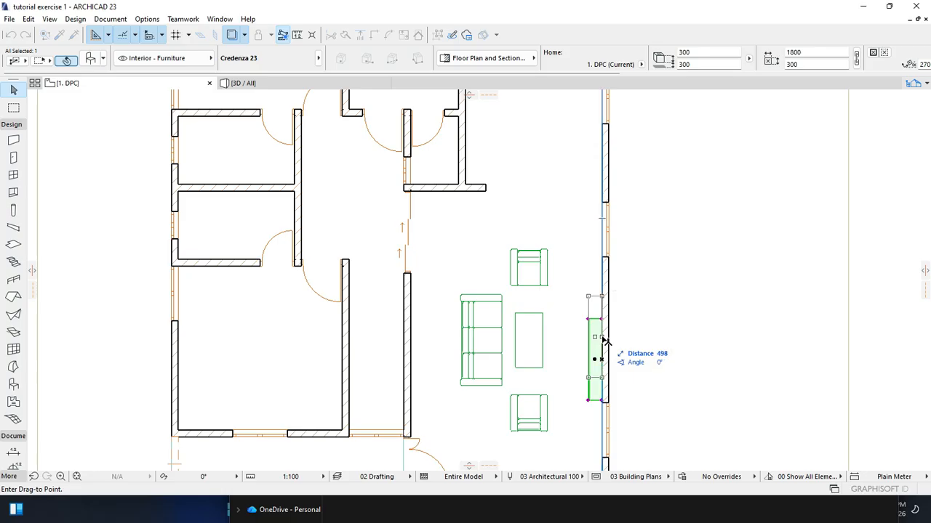
pyautogui.click(603, 339)
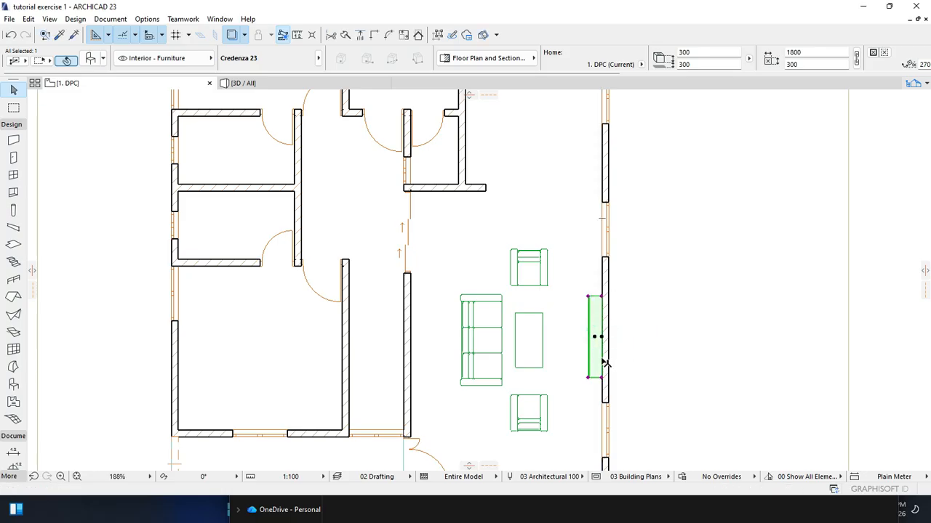
pyautogui.scroll(2, 603, 362)
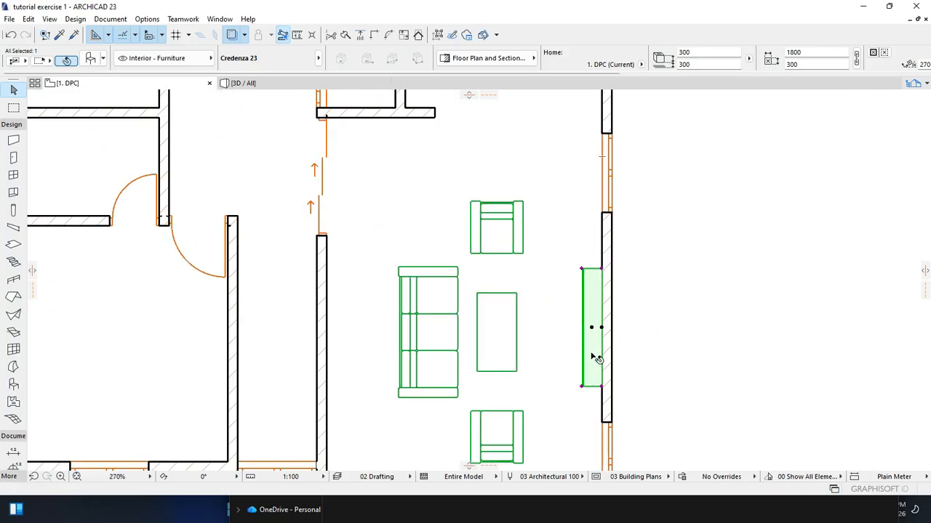
pyautogui.click(649, 317)
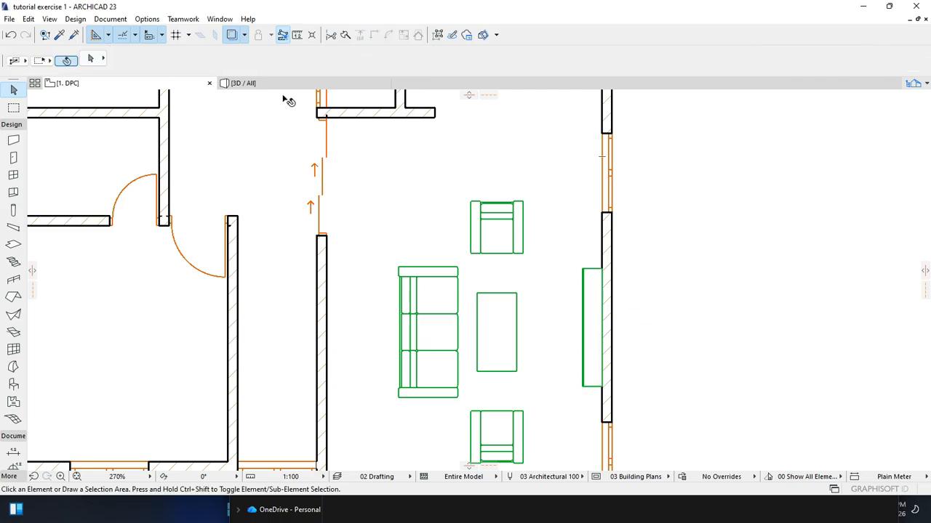
pyautogui.click(451, 182)
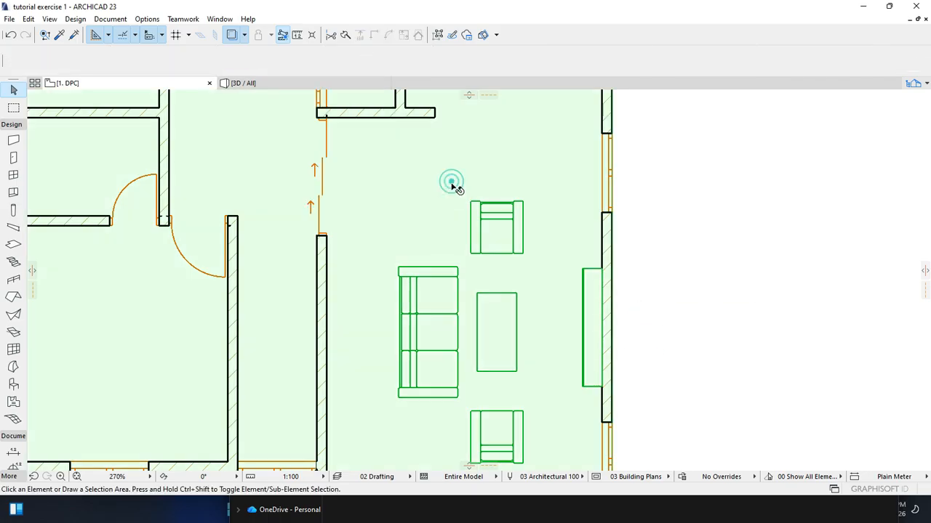
pyautogui.click(682, 234)
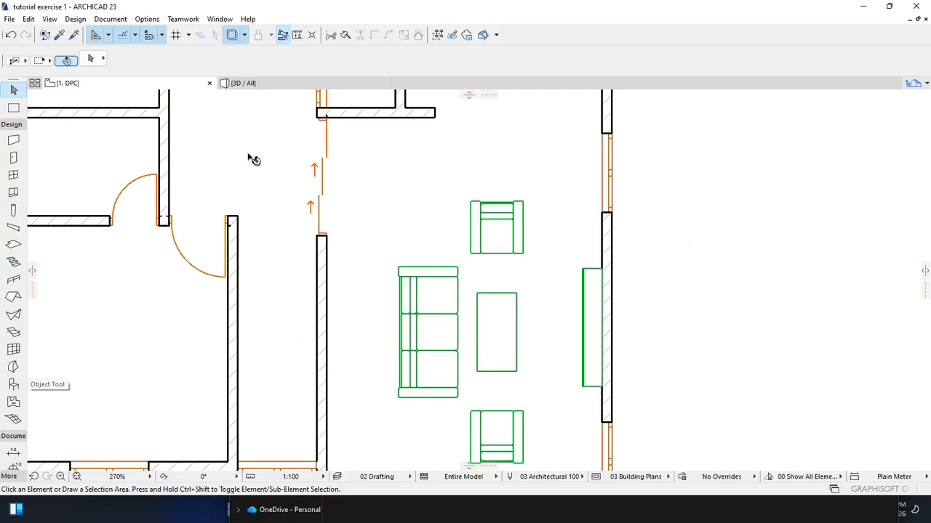
# Examine the house fronts and the interior through the windows in the 3D view, and return to the 1. DPC floor plan.
pyautogui.click(254, 83)
pyautogui.rightClick(322, 222)
pyautogui.click(401, 173)
pyautogui.rightClick(390, 170)
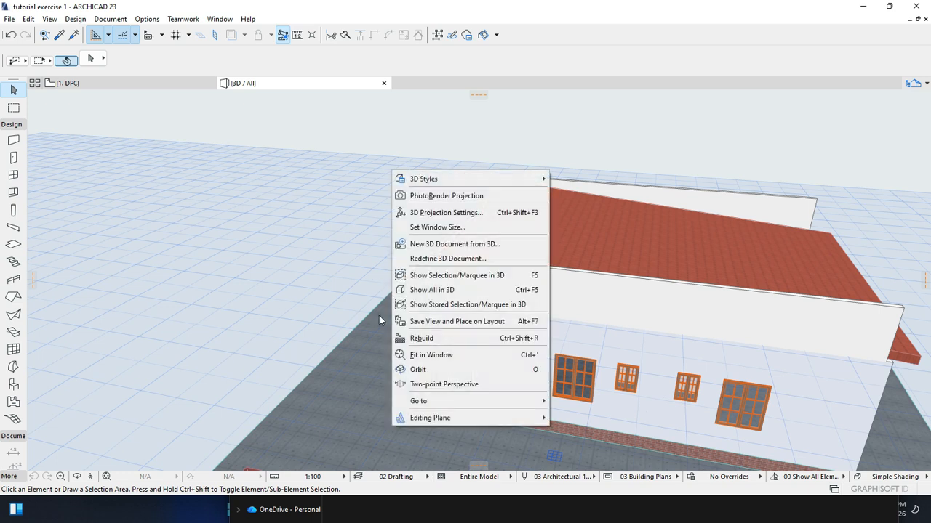
pyautogui.click(418, 369)
pyautogui.moveTo(341, 366); pyautogui.dragTo(695, 342)
pyautogui.scroll(10, 695, 341)
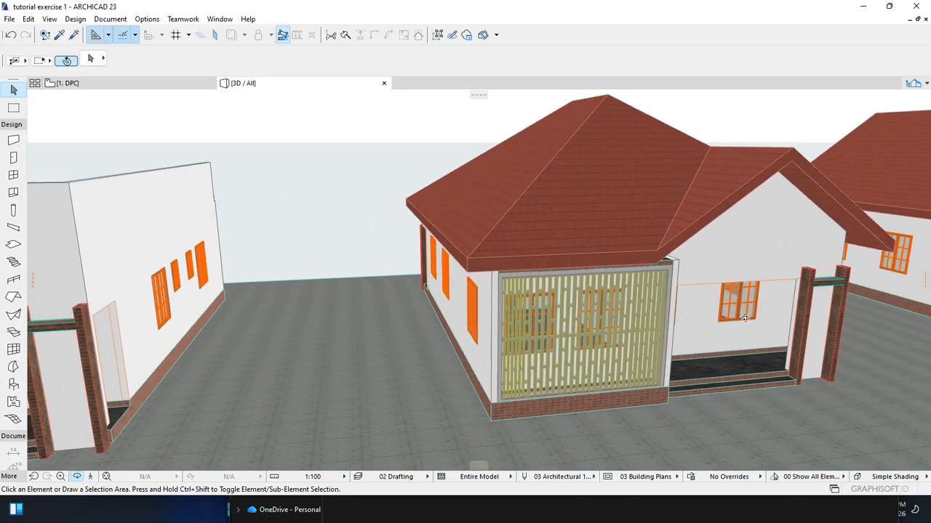
pyautogui.scroll(10, 742, 280)
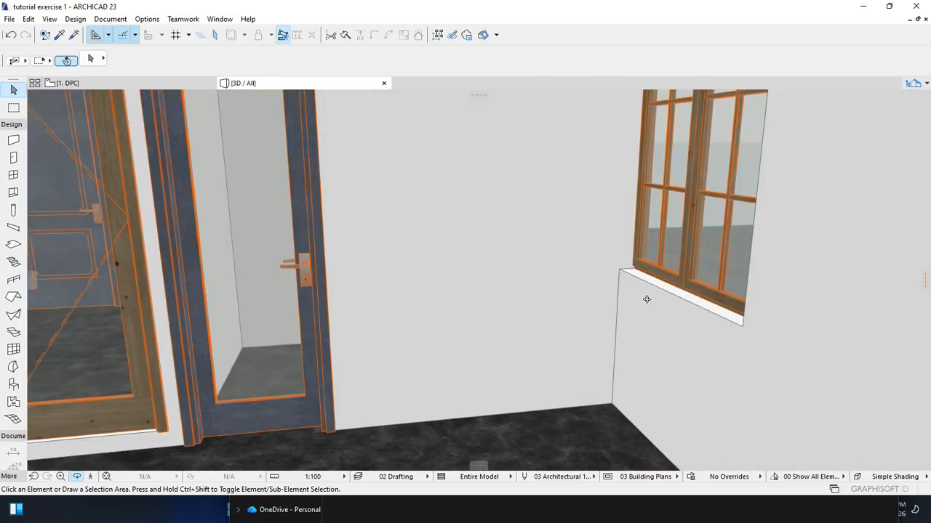
pyautogui.scroll(-8, 675, 300)
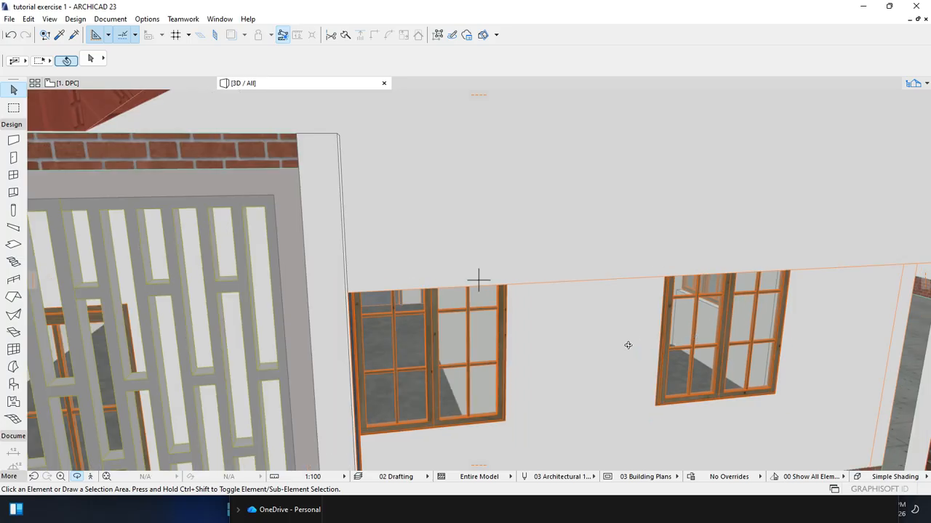
pyautogui.scroll(-10, 241, 309)
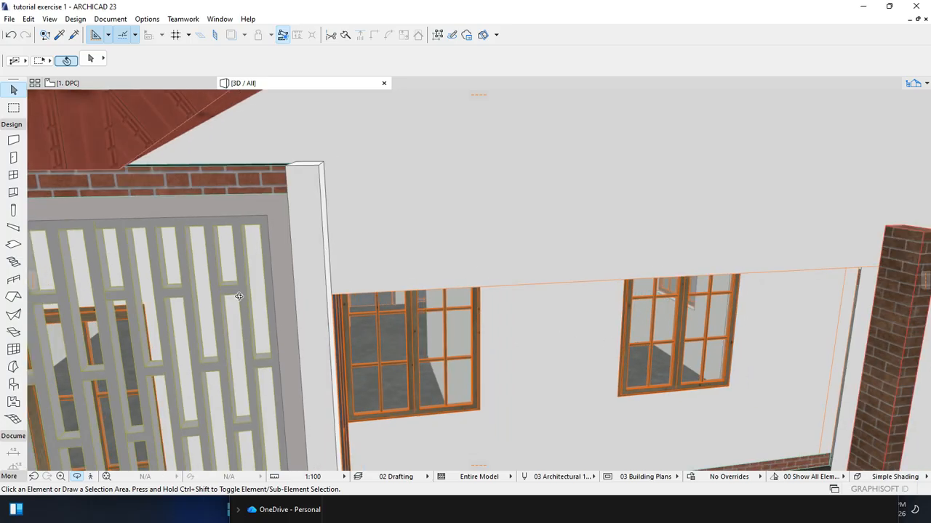
pyautogui.scroll(-3, 329, 275)
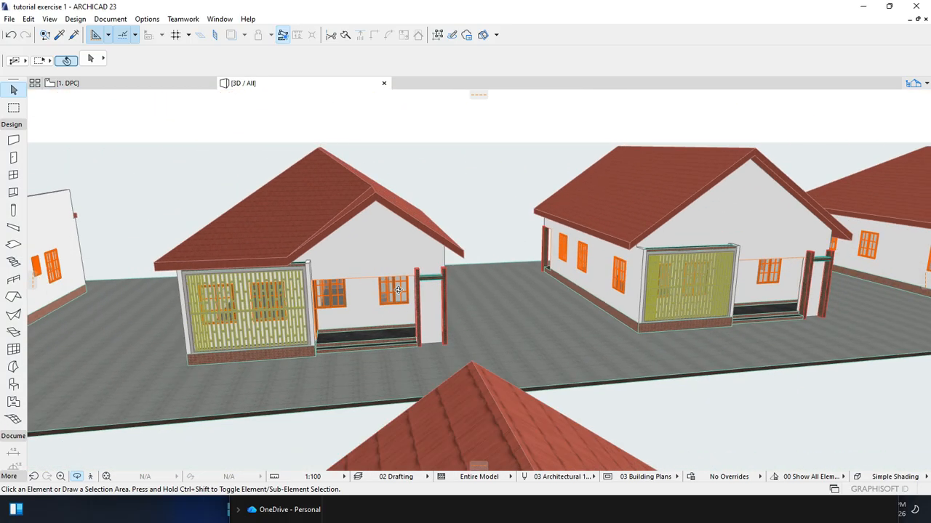
pyautogui.scroll(10, 731, 280)
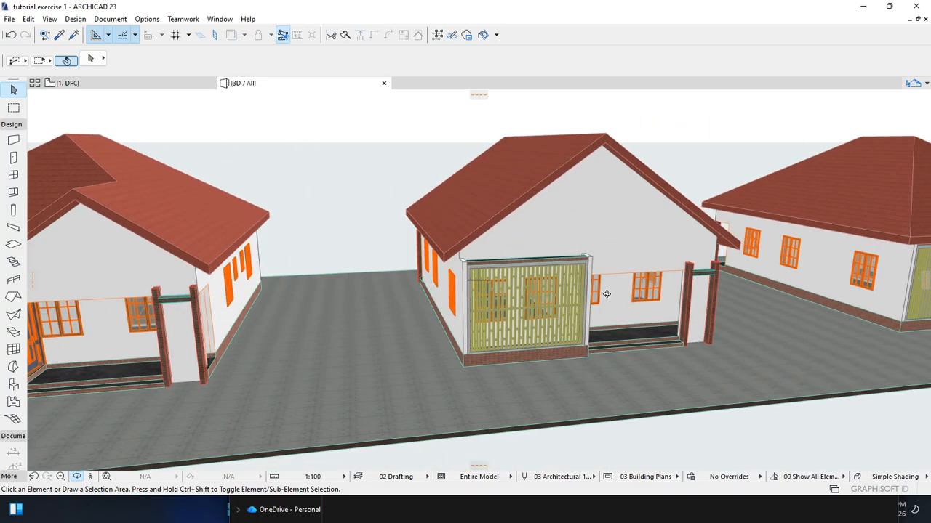
pyautogui.scroll(10, 672, 283)
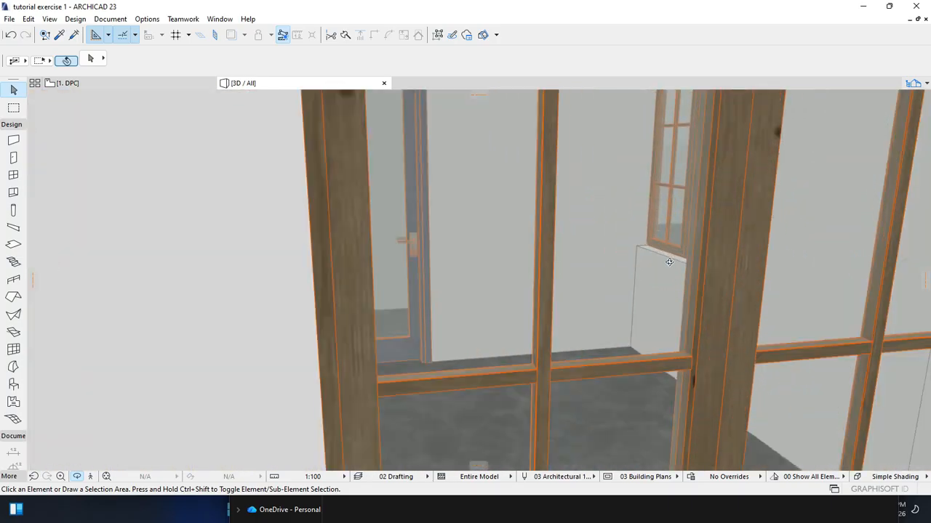
pyautogui.scroll(-8, 664, 265)
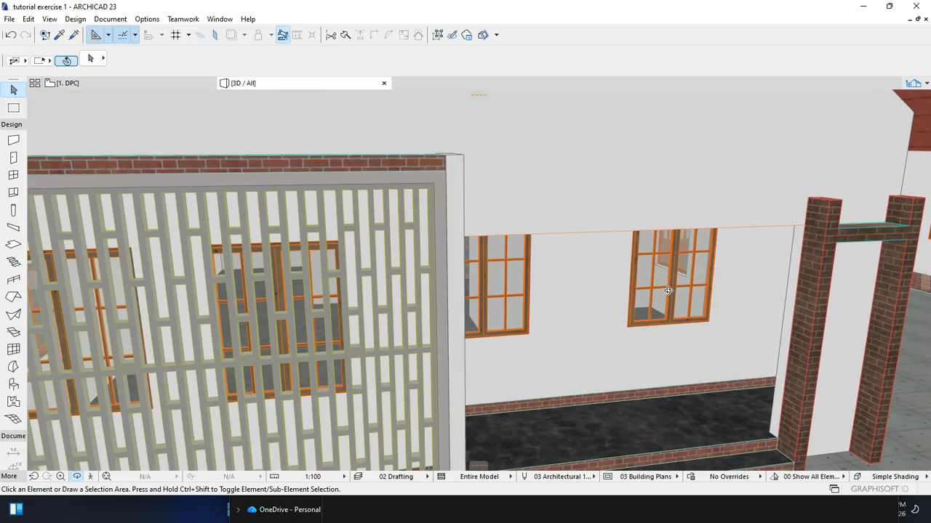
pyautogui.click(67, 82)
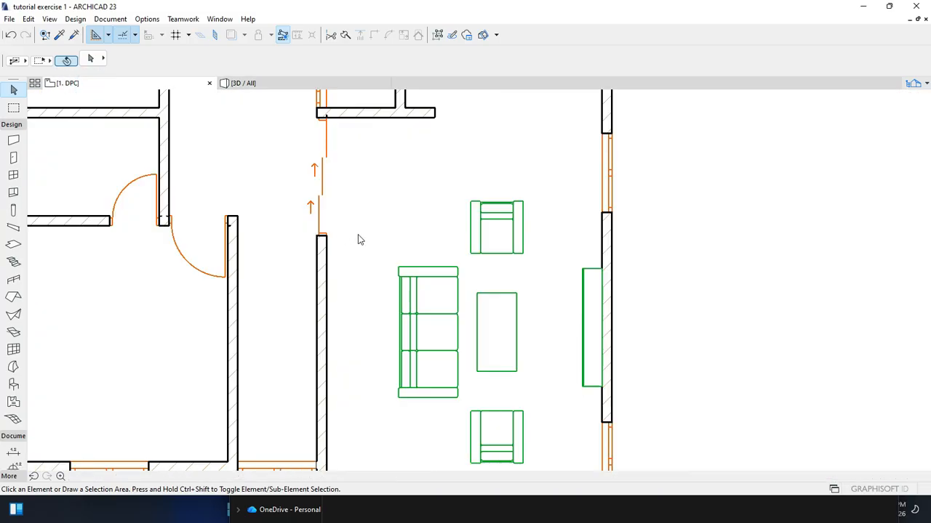
# Switch to the 3D view and look over the house models, then move inside the furnished living room.
pyautogui.scroll(-8, 401, 249)
pyautogui.scroll(-2, 415, 265)
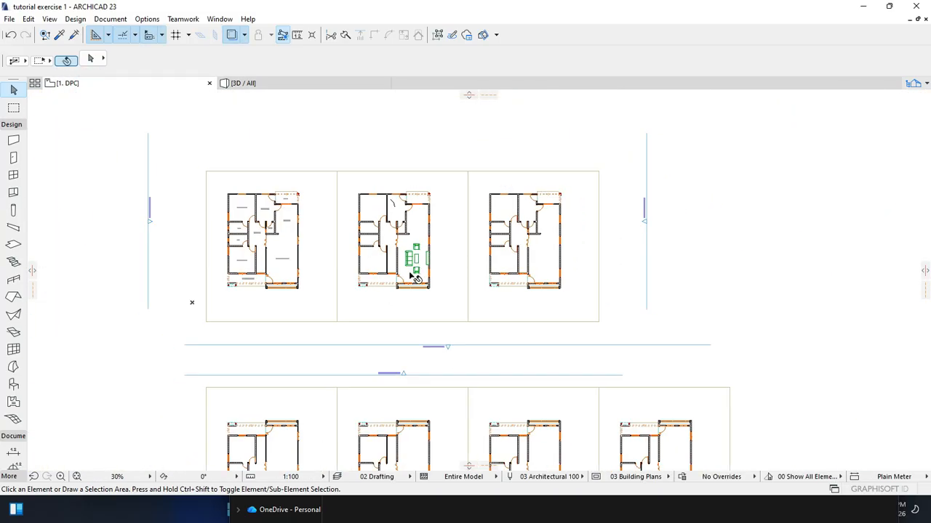
pyautogui.click(292, 87)
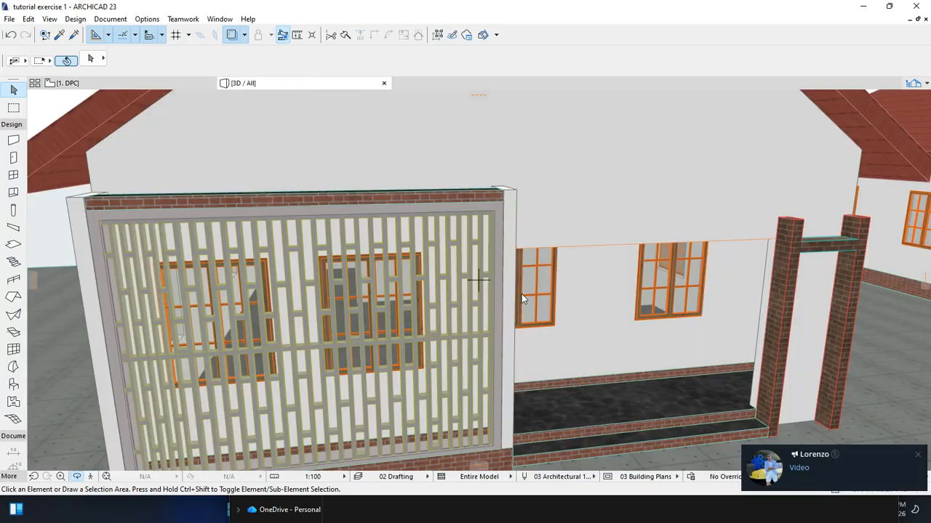
pyautogui.scroll(-10, 556, 276)
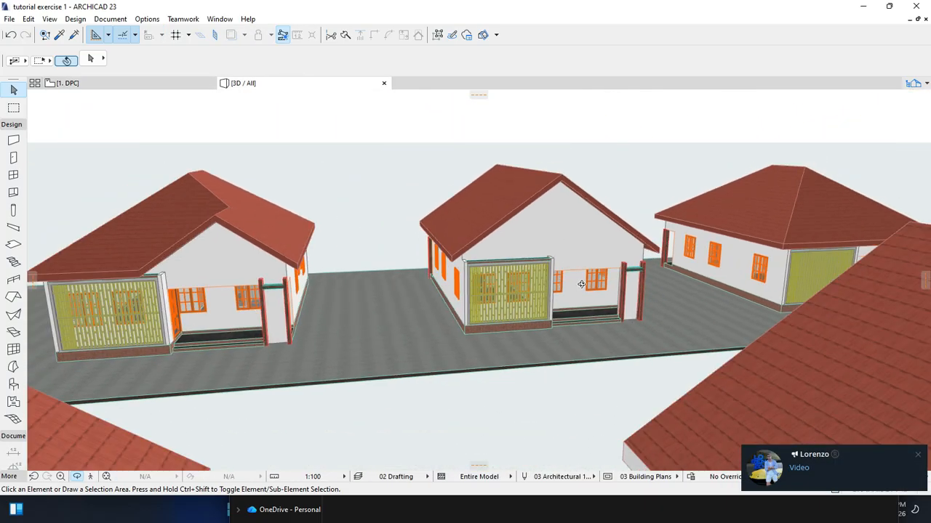
pyautogui.scroll(-3, 583, 288)
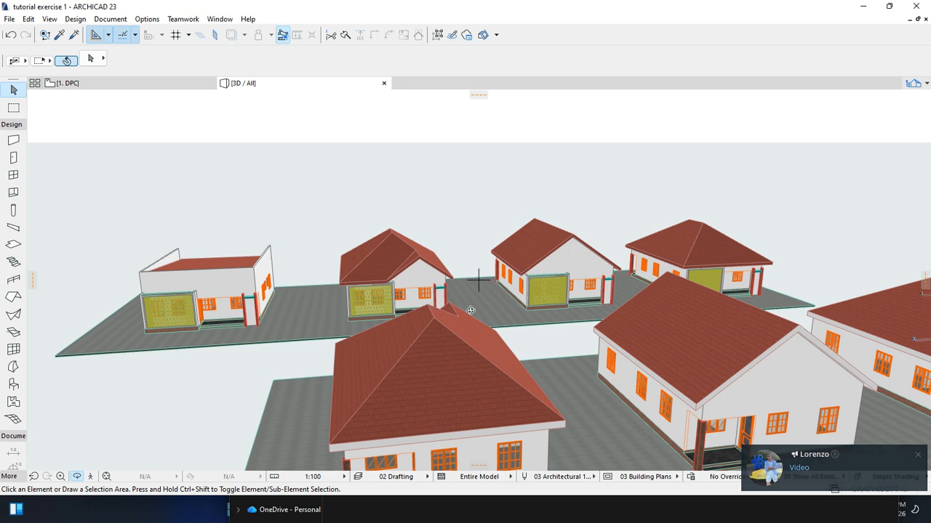
pyautogui.click(634, 374)
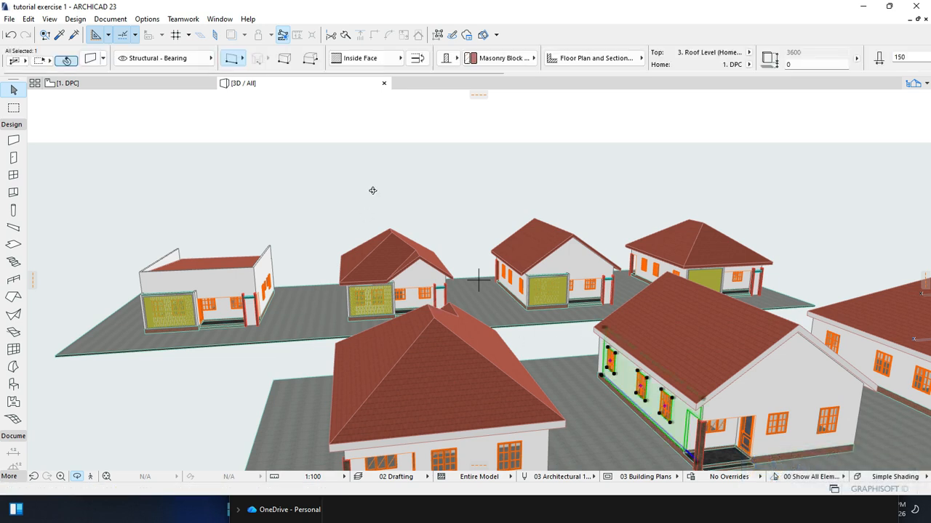
pyautogui.press('Escape')
pyautogui.moveTo(518, 287); pyautogui.dragTo(791, 301)
pyautogui.moveTo(741, 320); pyautogui.dragTo(929, 306)
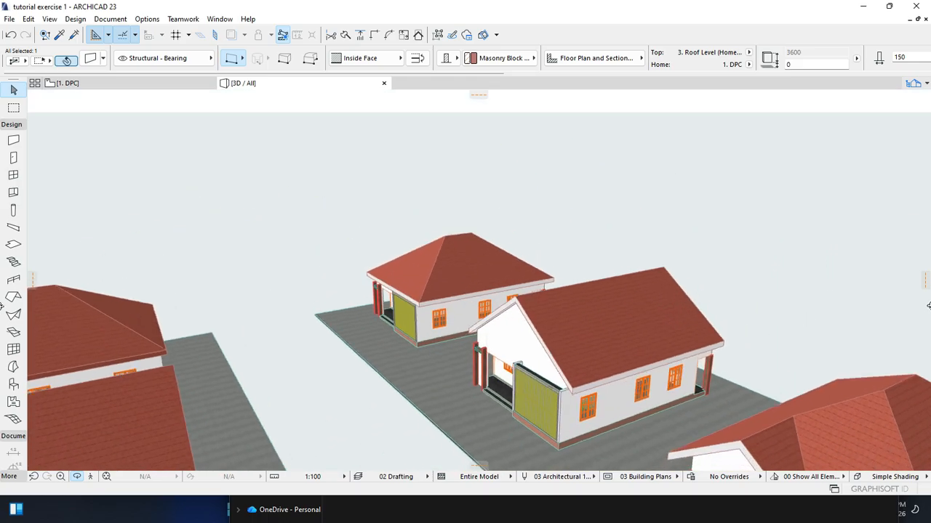
pyautogui.scroll(10, 553, 393)
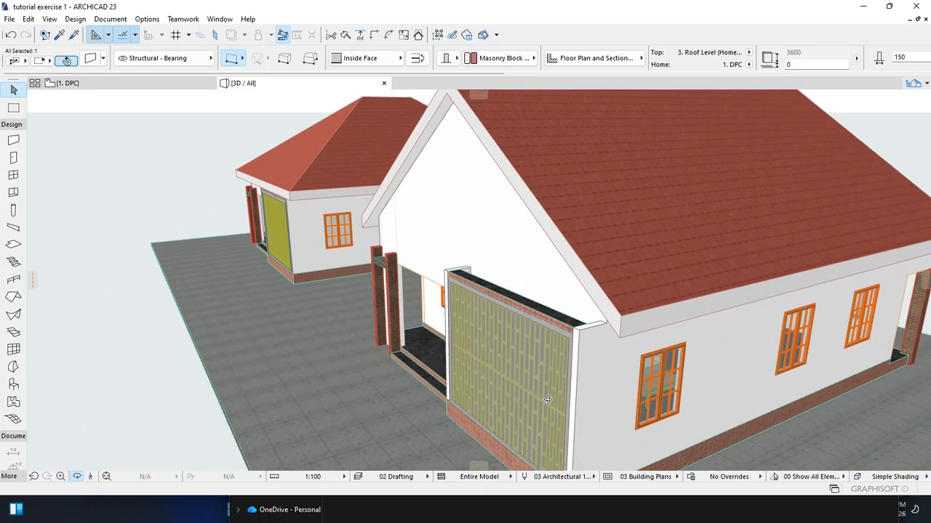
pyautogui.scroll(6, 553, 393)
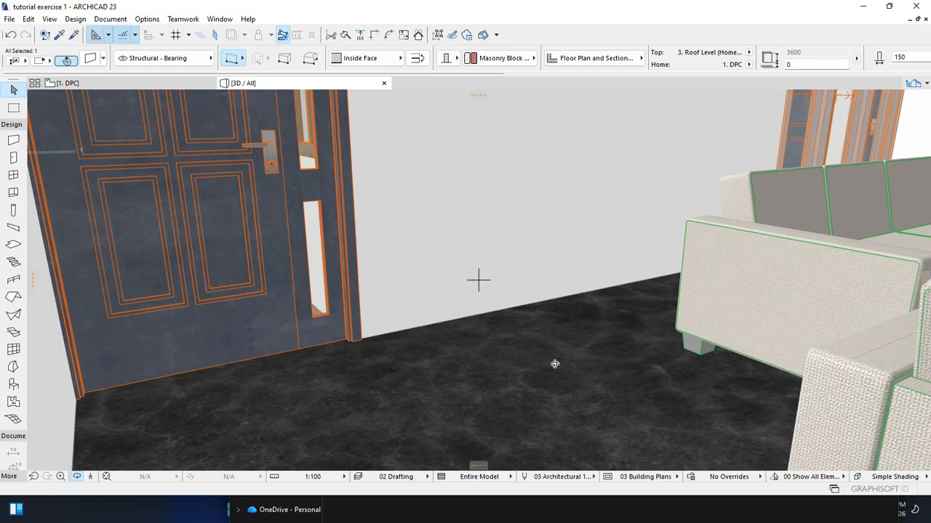
# Toggle orbit mode and examine the sofa and coffee table from inside the living room.
pyautogui.rightClick(702, 378)
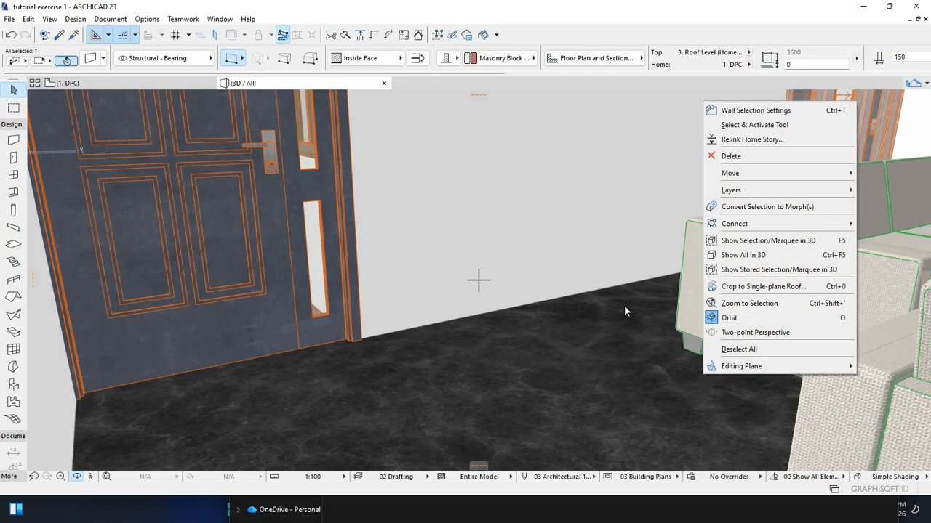
pyautogui.click(720, 314)
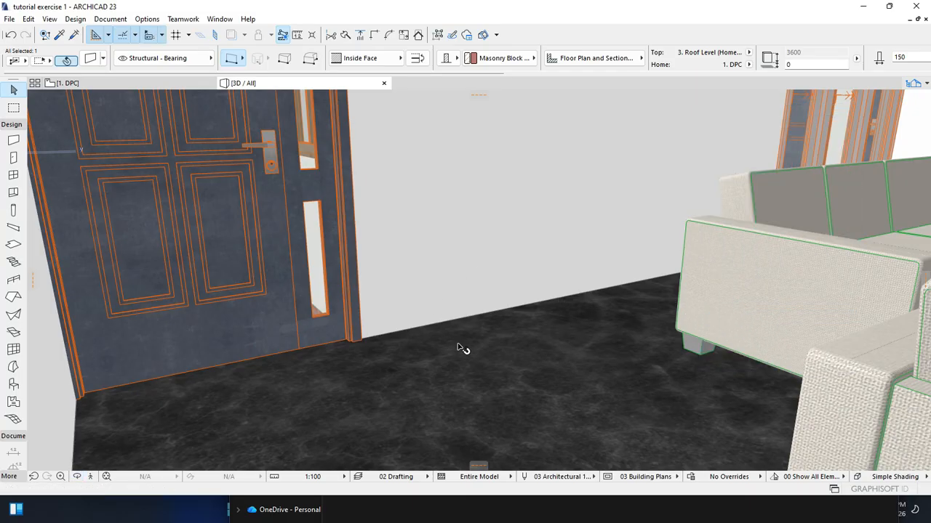
pyautogui.moveTo(428, 336); pyautogui.dragTo(277, 236)
pyautogui.scroll(5, 734, 273)
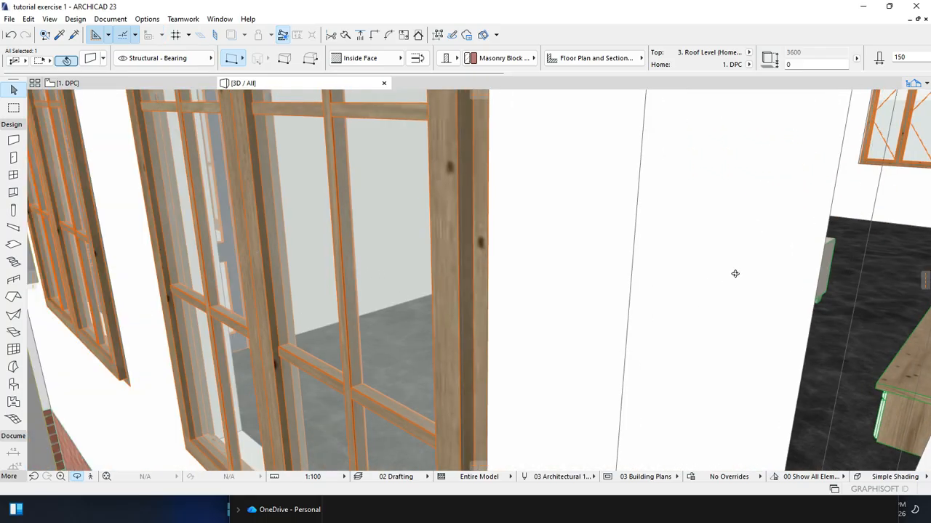
pyautogui.scroll(-2, 415, 312)
pyautogui.scroll(-2, 452, 325)
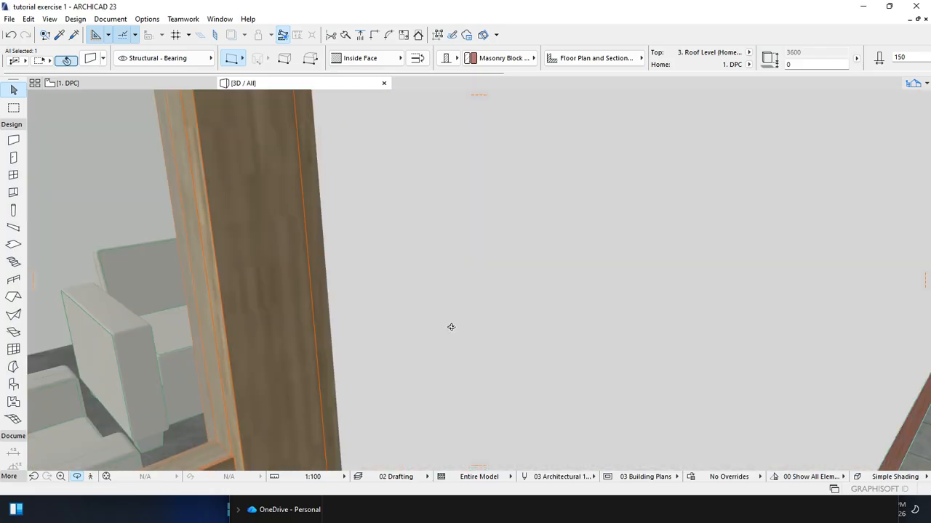
pyautogui.scroll(1, 246, 325)
pyautogui.scroll(1, 175, 308)
pyautogui.scroll(2, 220, 316)
pyautogui.scroll(-1, 233, 320)
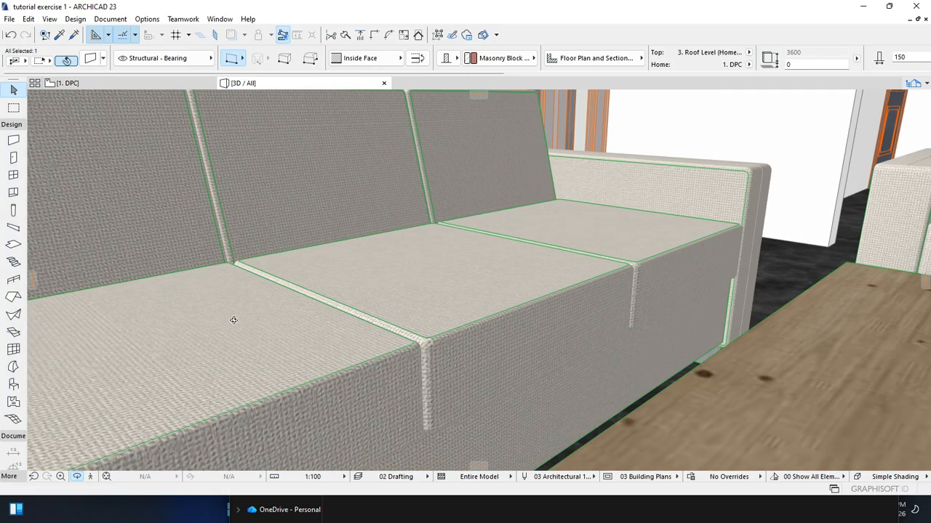
pyautogui.scroll(-2, 262, 329)
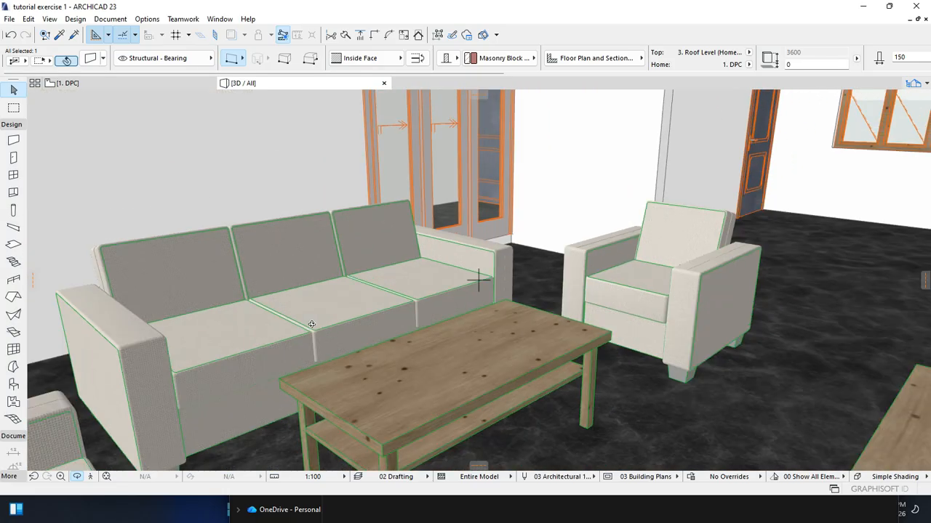
# Examine the arrangement of sofa, armchairs, coffee table and credenza in the living room, and return to the 1. DPC floor plan.
pyautogui.moveTo(312, 325); pyautogui.dragTo(359, 324)
pyautogui.scroll(1, 360, 325)
pyautogui.scroll(-1, 279, 266)
pyautogui.moveTo(281, 240); pyautogui.dragTo(365, 267)
pyautogui.scroll(1, 369, 262)
pyautogui.scroll(-3, 298, 237)
pyautogui.scroll(-1, 289, 231)
pyautogui.moveTo(318, 302); pyautogui.dragTo(365, 284)
pyautogui.scroll(-2, 322, 266)
pyautogui.scroll(-1, 338, 243)
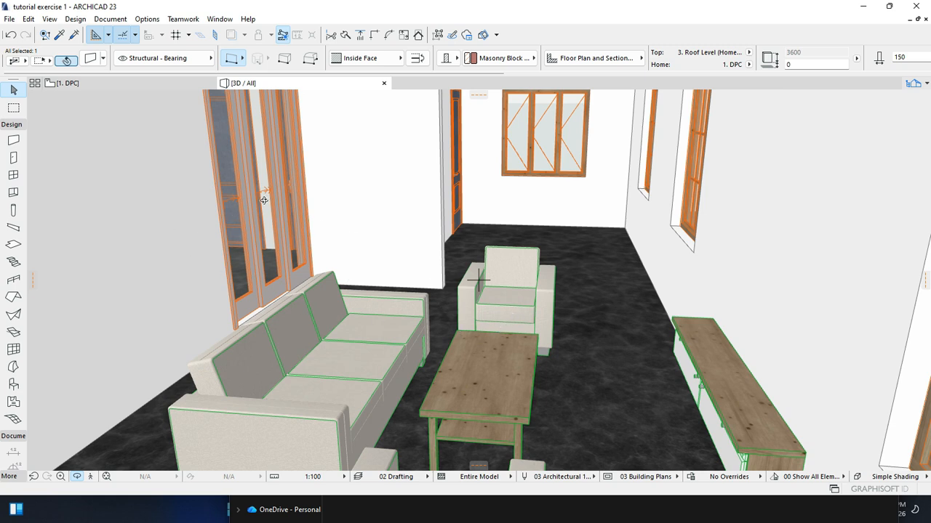
pyautogui.scroll(-1, 263, 200)
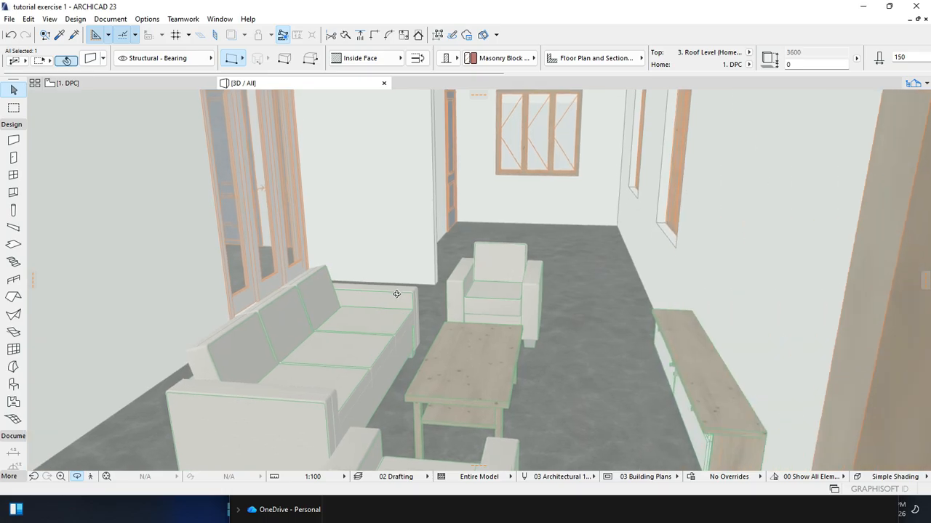
pyautogui.scroll(1, 381, 290)
pyautogui.scroll(-1, 266, 247)
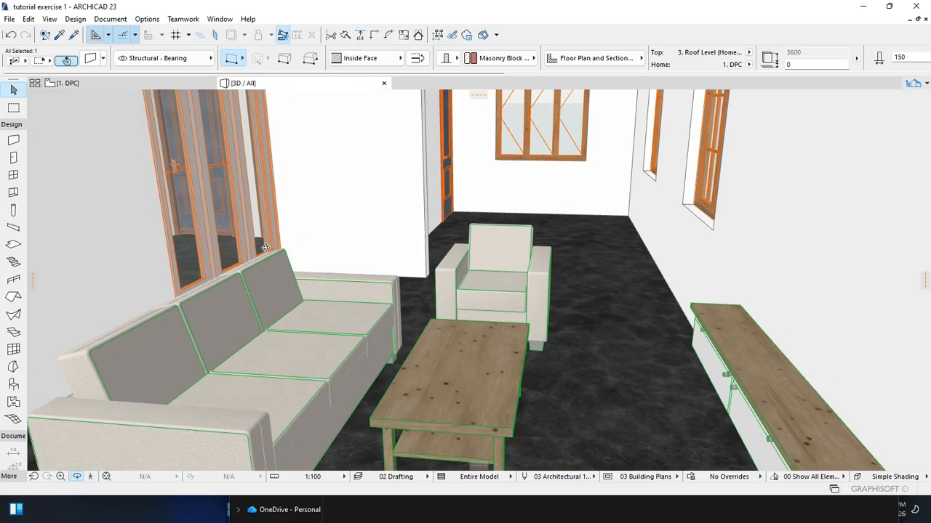
pyautogui.scroll(-1, 241, 253)
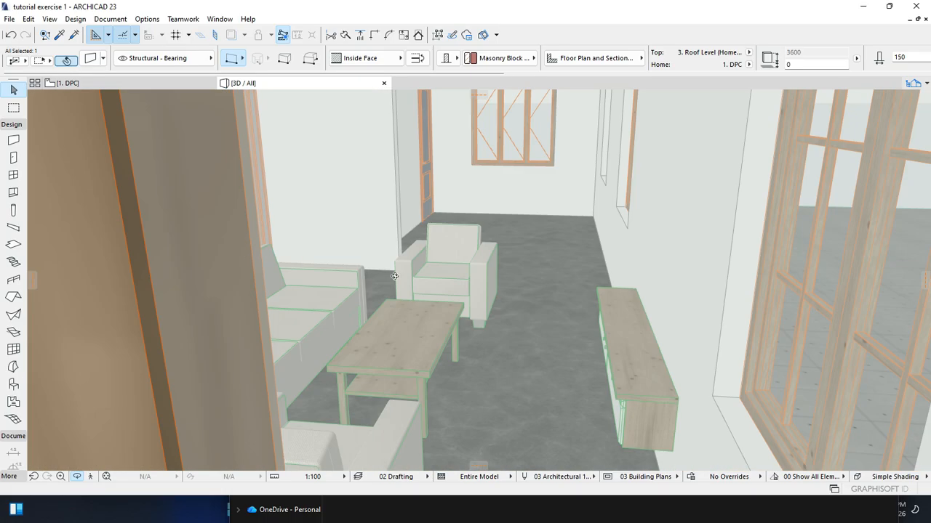
pyautogui.scroll(2, 412, 264)
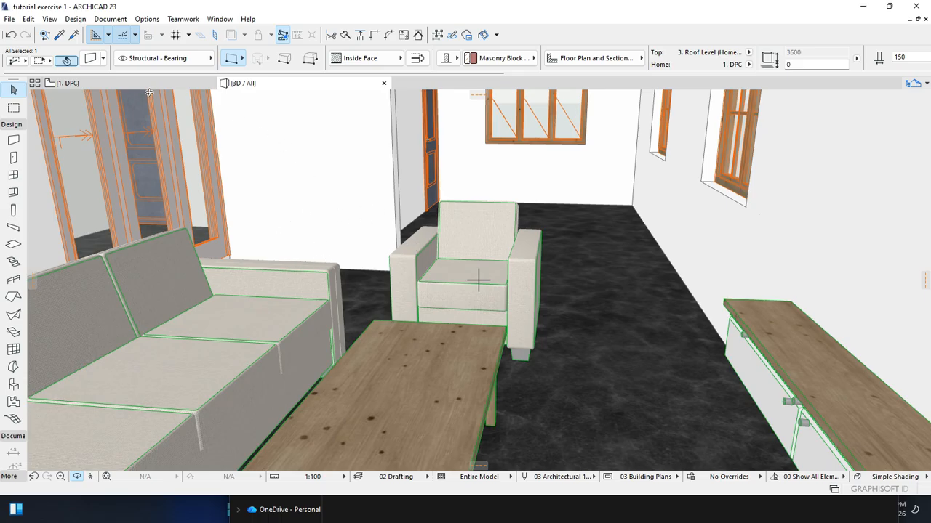
pyautogui.moveTo(153, 88)
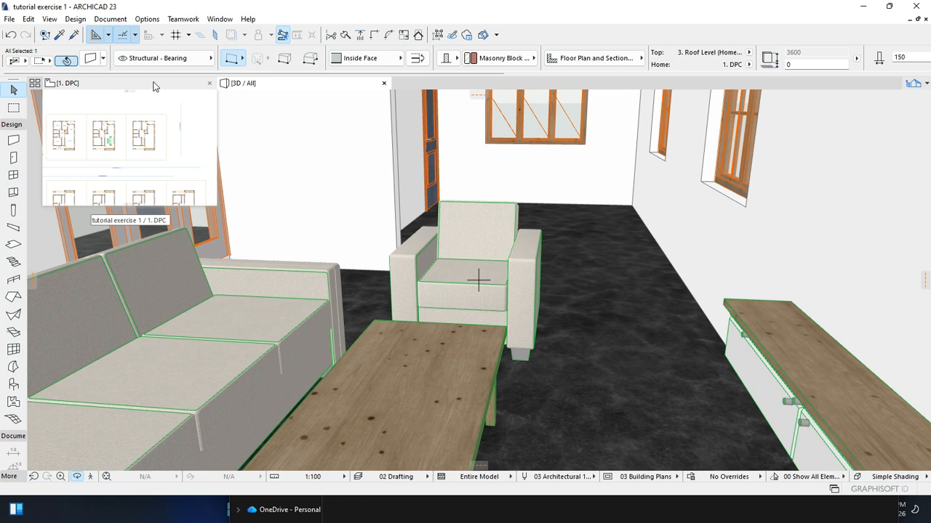
pyautogui.click(154, 85)
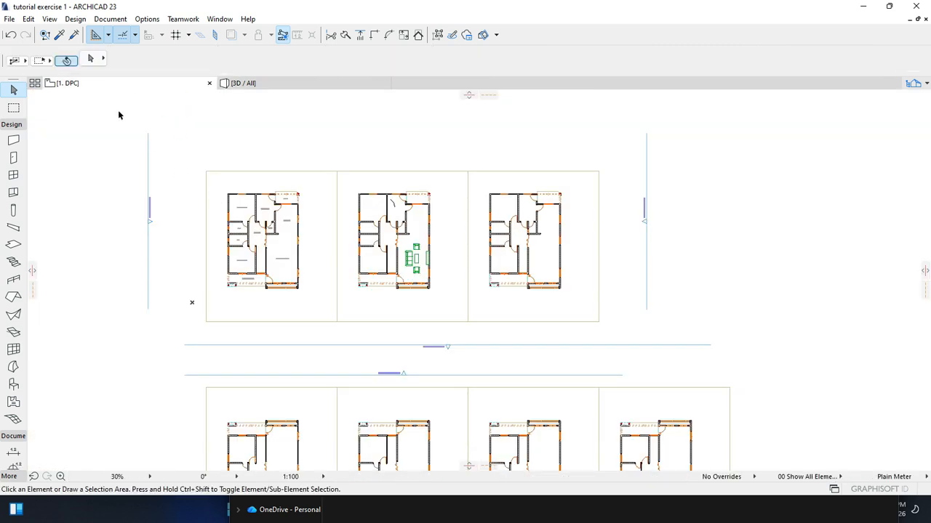
pyautogui.click(13, 385)
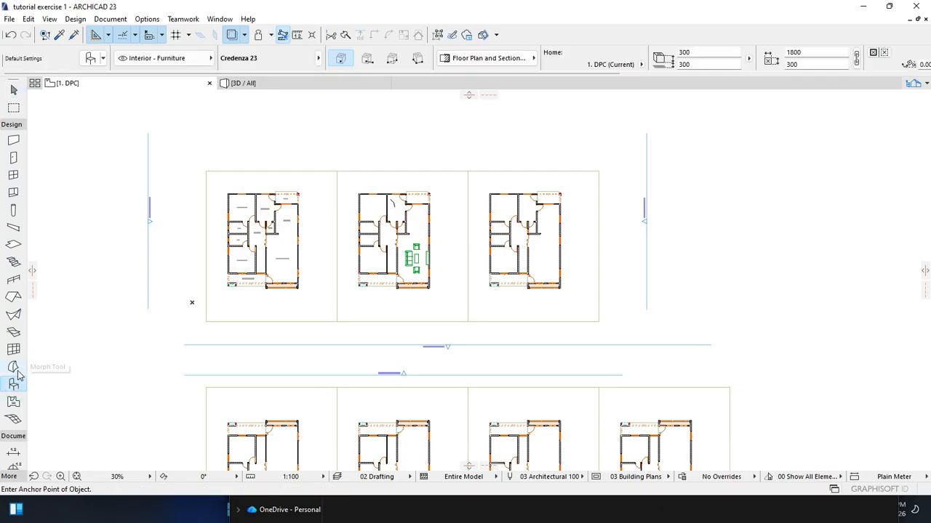
pyautogui.click(91, 58)
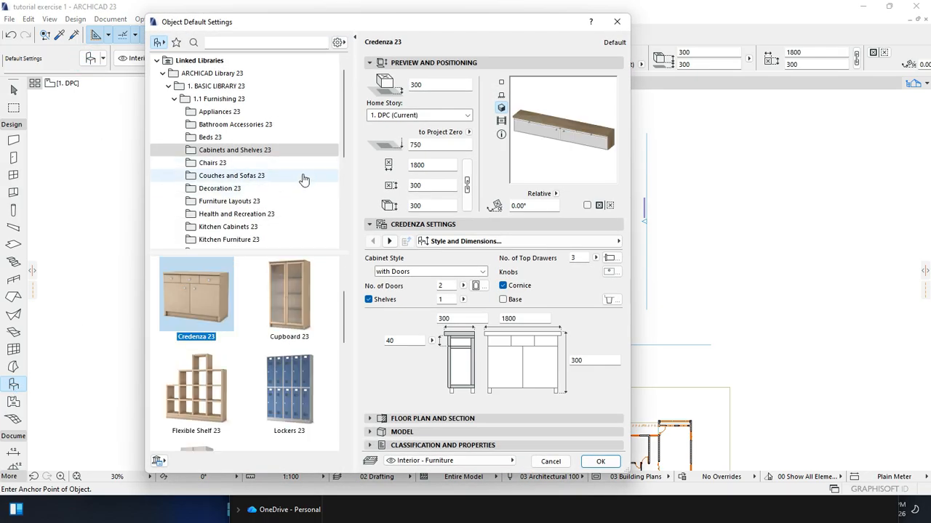
pyautogui.press('Escape')
# Open the default settings of the Object tool and look through the Appliances 23 library folder.
pyautogui.click(13, 385)
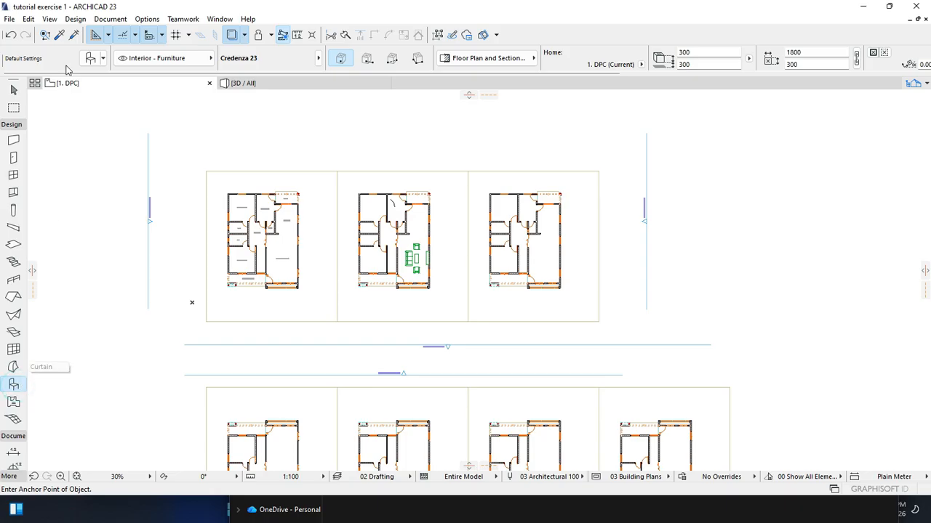
pyautogui.click(90, 61)
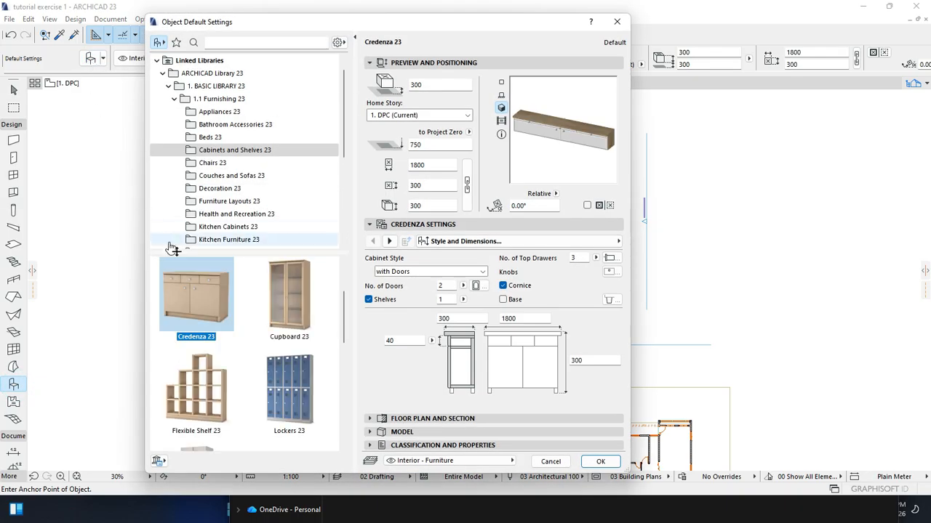
pyautogui.moveTo(407, 27)
pyautogui.mouseDown()
pyautogui.moveTo(278, 233)
pyautogui.moveTo(156, 347)
pyautogui.moveTo(399, 36)
pyautogui.mouseUp()
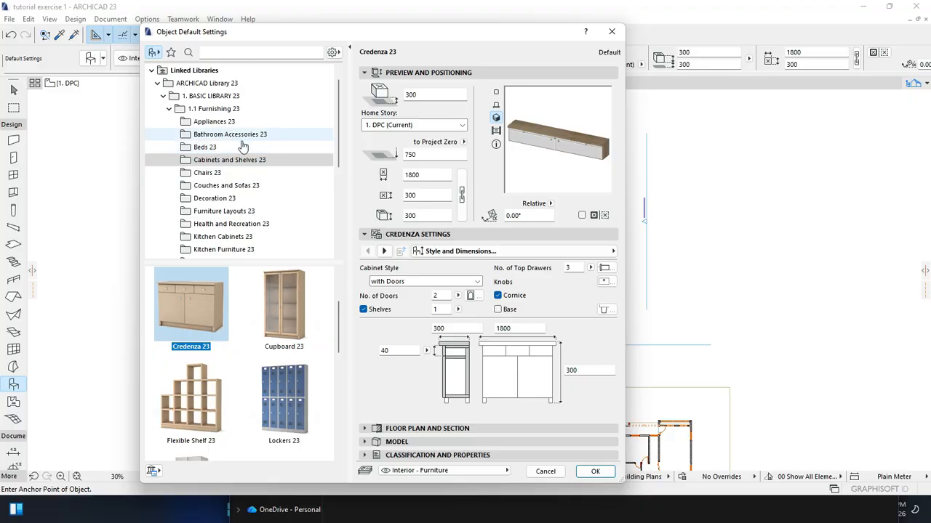
pyautogui.scroll(-1, 243, 147)
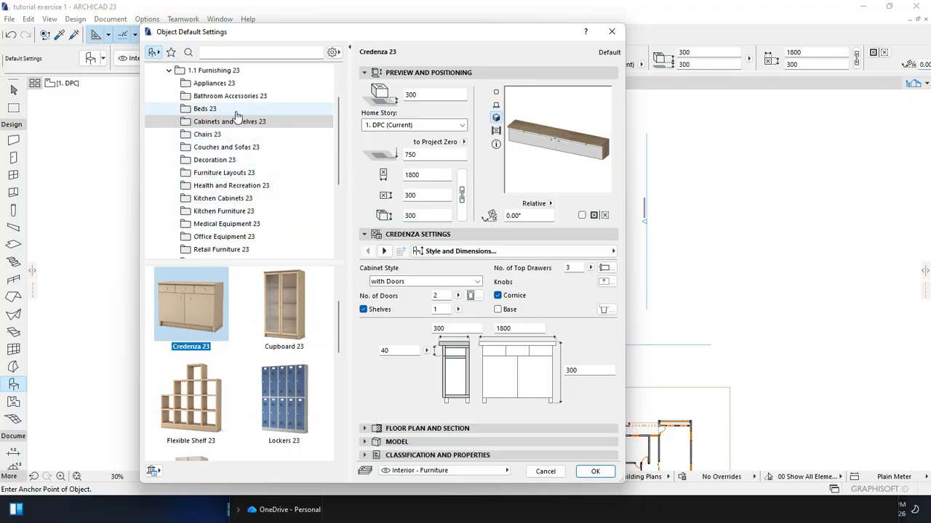
pyautogui.click(213, 82)
pyautogui.scroll(-3, 290, 392)
pyautogui.scroll(-6, 291, 393)
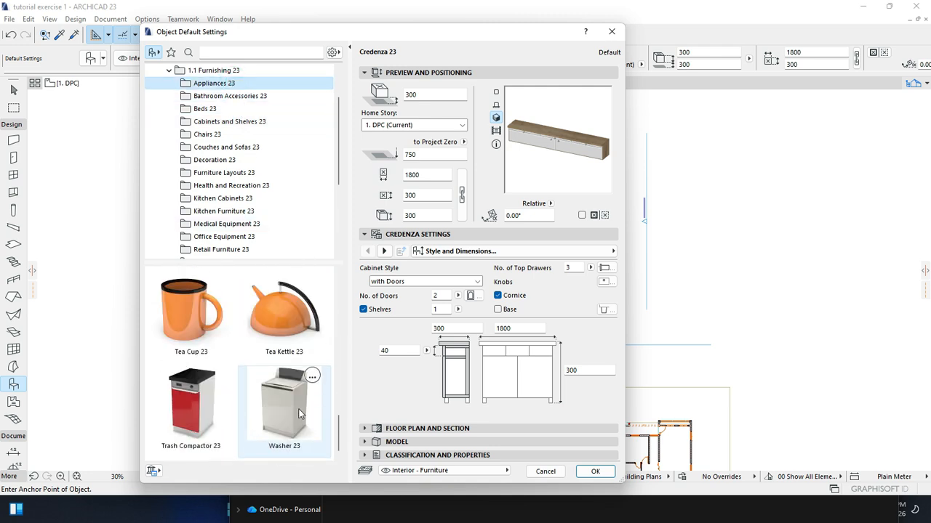
# Look through the Furniture Layouts 23, Cabinets and Shelves 23, Beds 23 and Bathroom Accessories 23 library folders.
pyautogui.click(240, 173)
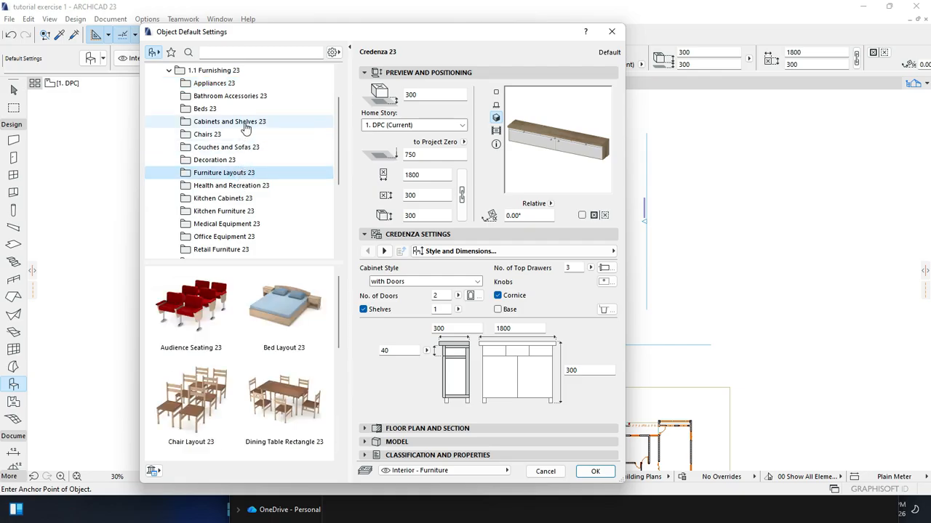
pyautogui.click(224, 122)
pyautogui.click(243, 108)
pyautogui.click(243, 102)
pyautogui.scroll(-2, 246, 187)
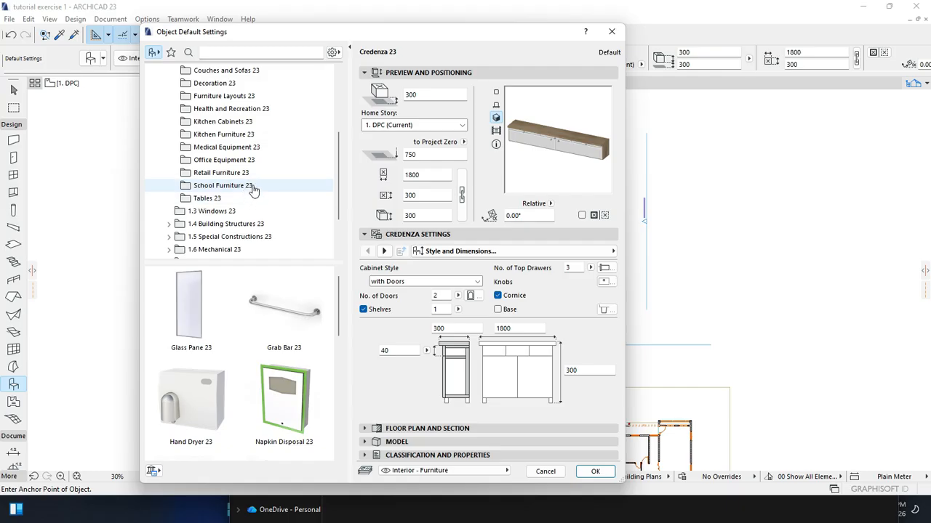
# Look through the School Furniture 23, Retail Furniture 23 and Office Equipment 23 library folders.
pyautogui.click(251, 186)
pyautogui.scroll(-2, 265, 331)
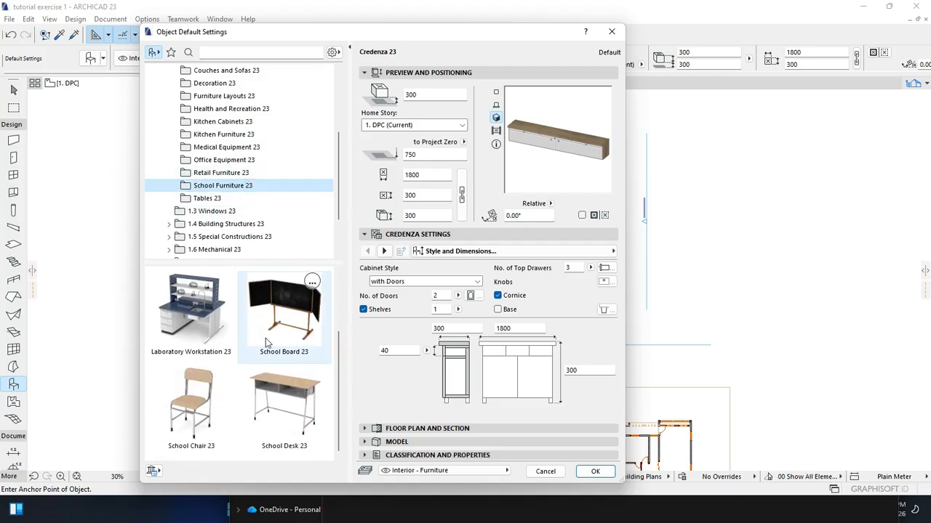
pyautogui.click(249, 172)
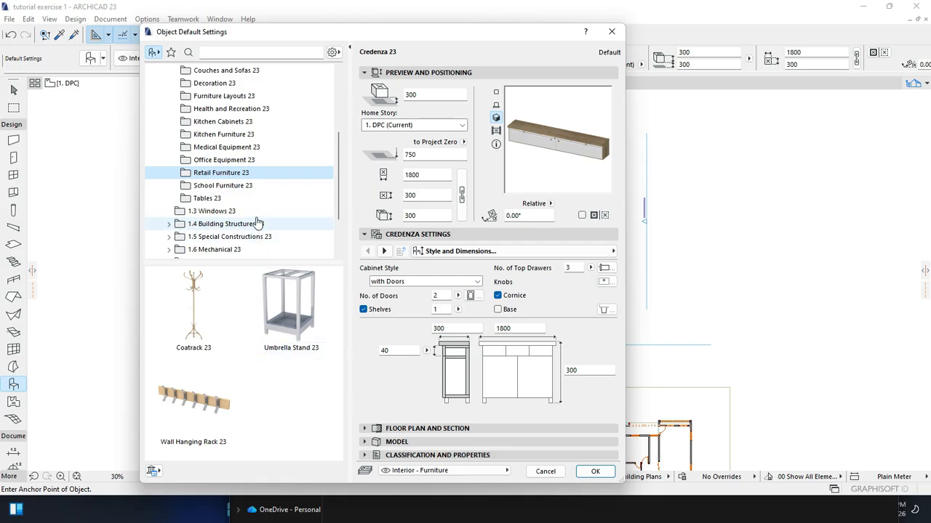
pyautogui.click(247, 161)
pyautogui.scroll(-5, 273, 325)
pyautogui.scroll(4, 273, 325)
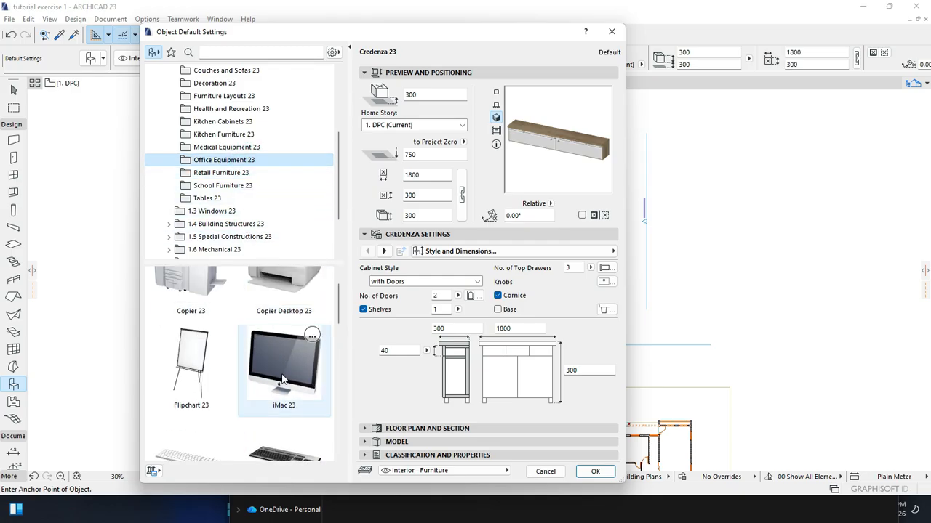
pyautogui.scroll(-5, 284, 380)
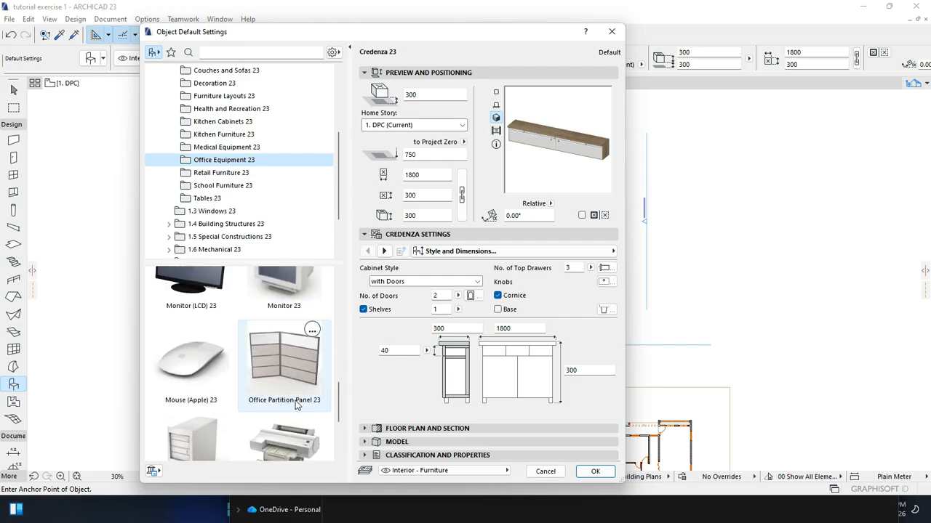
pyautogui.scroll(3, 297, 405)
pyautogui.scroll(-4, 304, 393)
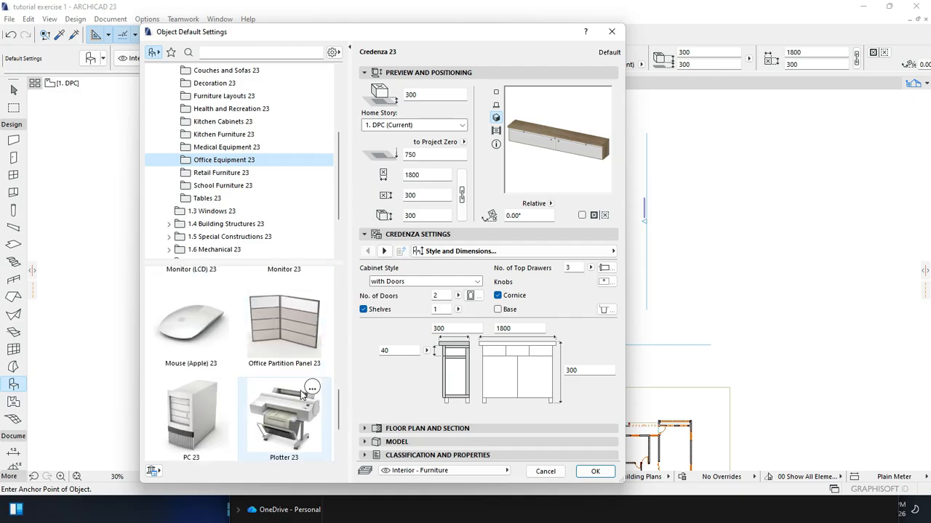
pyautogui.scroll(-2, 304, 393)
# Look through the Medical Equipment 23, Kitchen Furniture 23 and Kitchen Cabinets 23 library folders.
pyautogui.click(272, 149)
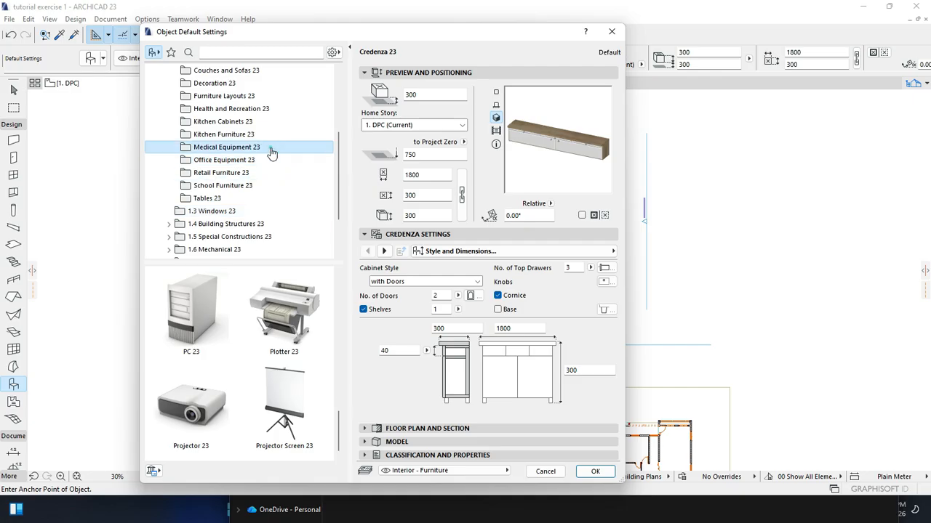
pyautogui.scroll(-2, 280, 315)
pyautogui.scroll(2, 284, 339)
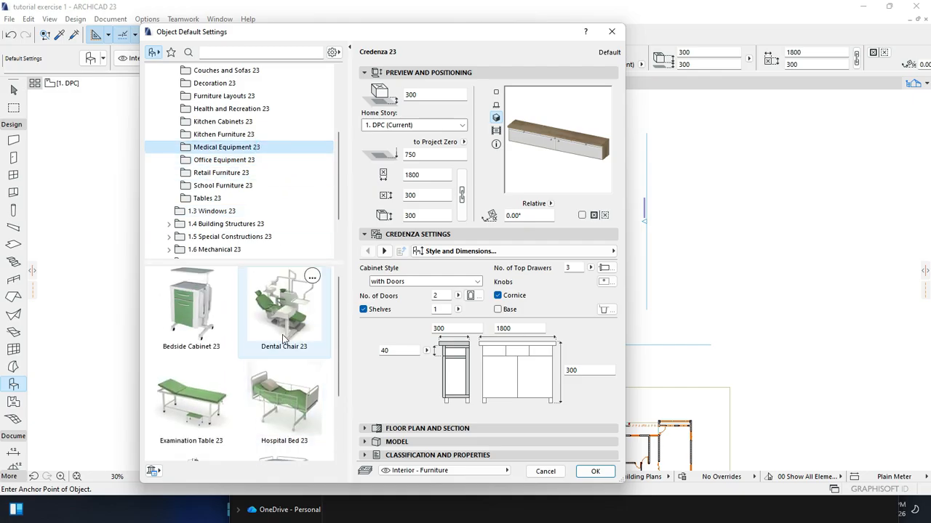
pyautogui.click(251, 135)
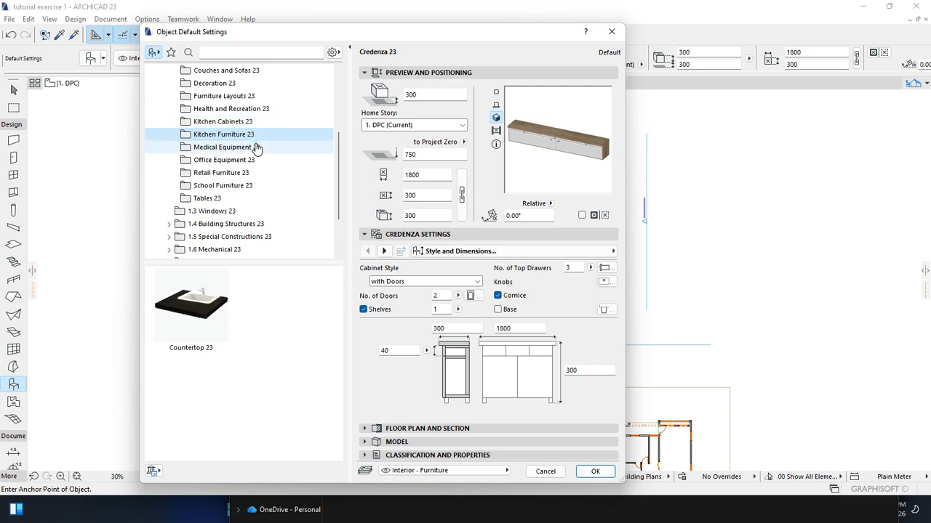
pyautogui.click(254, 122)
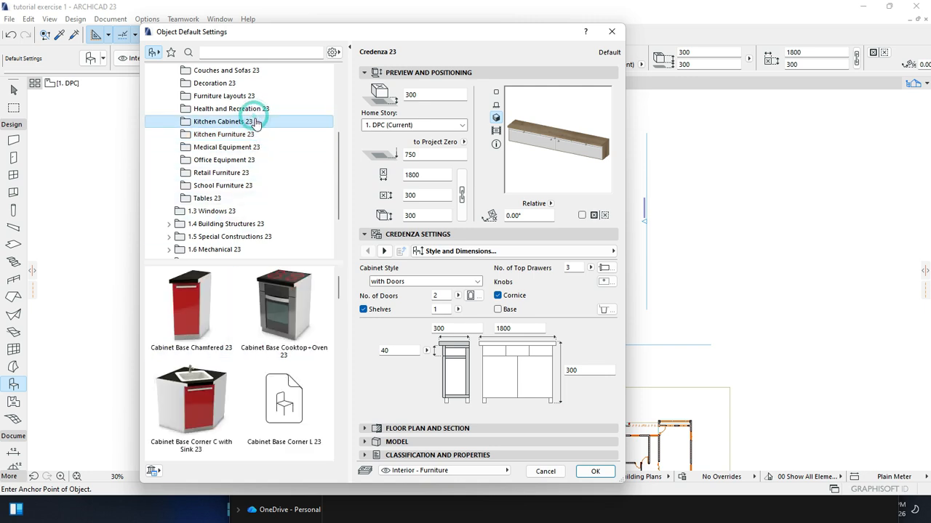
pyautogui.scroll(-3, 277, 345)
pyautogui.scroll(3, 276, 181)
pyautogui.scroll(-3, 270, 201)
# Choose Flat Panel TV 23 from the Health and Recreation 23 folder and give it a Wall Mount support.
pyautogui.click(267, 159)
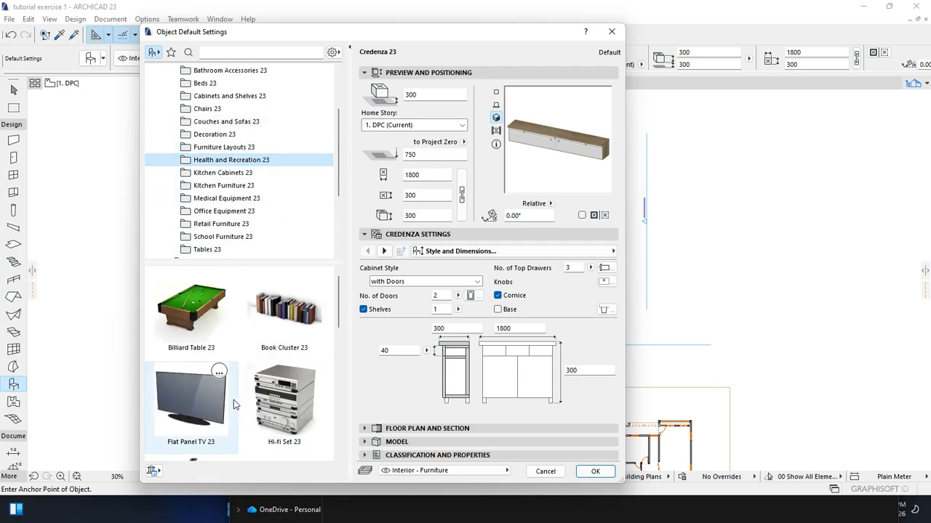
pyautogui.scroll(-2, 218, 390)
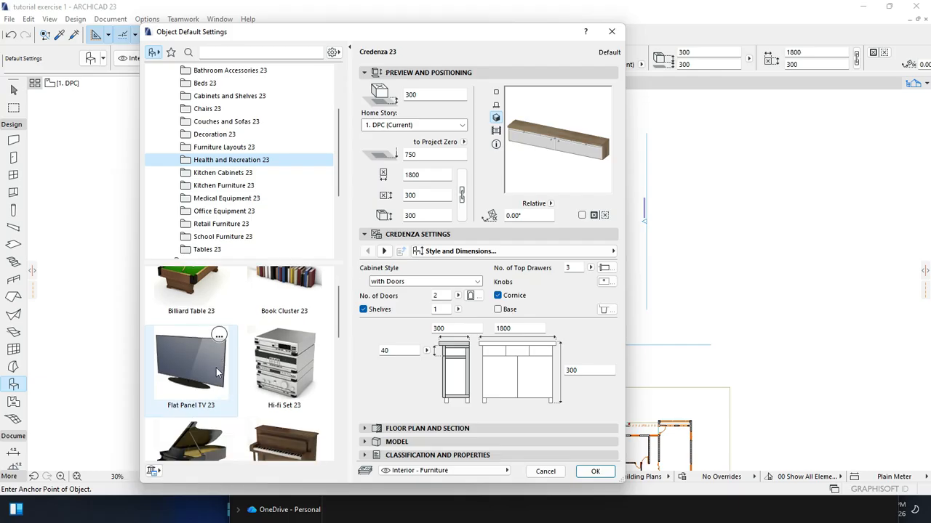
pyautogui.click(201, 329)
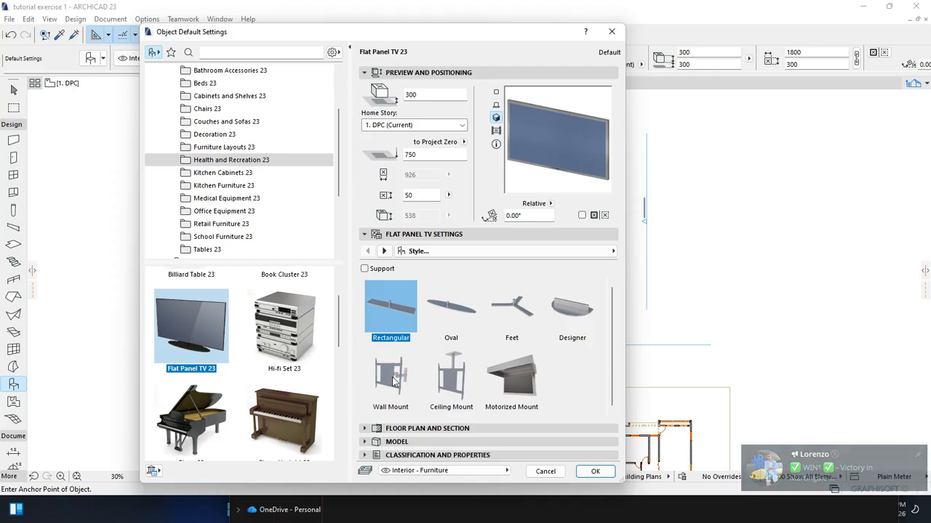
pyautogui.click(365, 268)
pyautogui.click(391, 374)
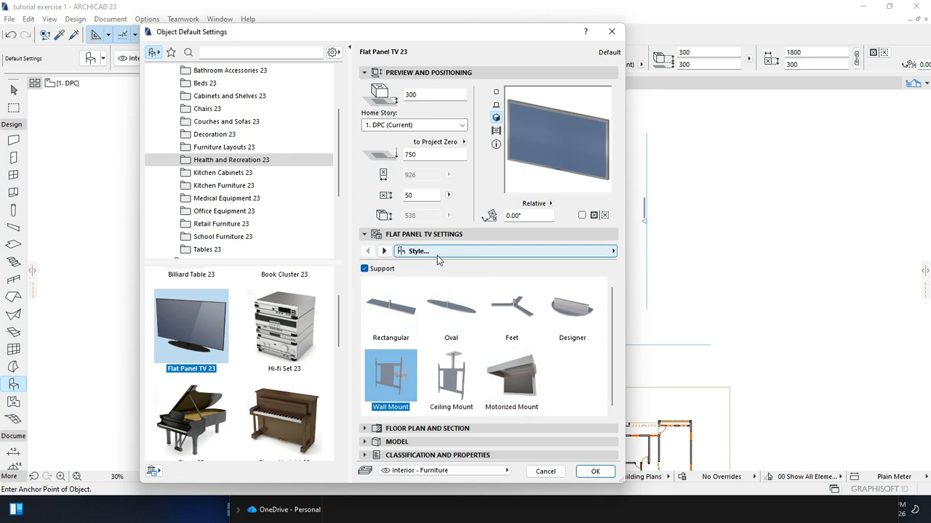
# Review the TV's Dimensions and Representation and Surfaces settings, and accept the object defaults.
pyautogui.click(384, 250)
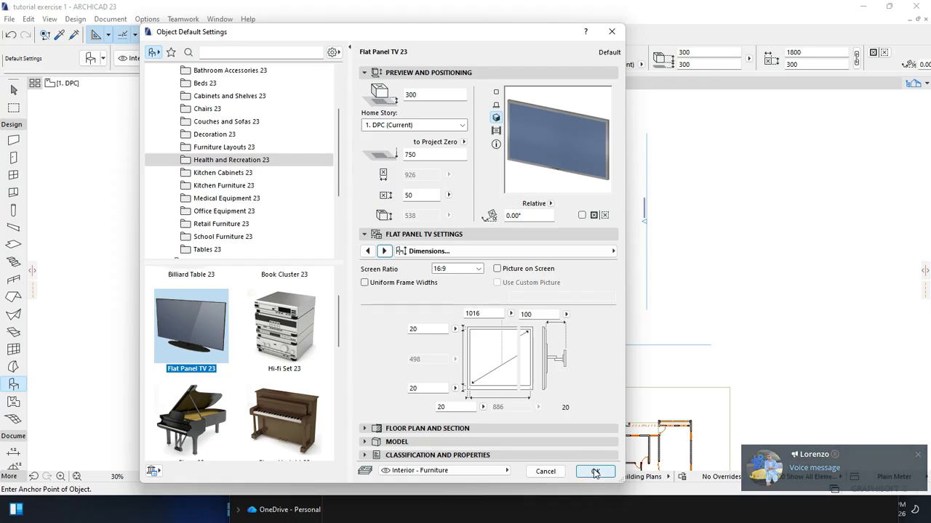
pyautogui.click(427, 252)
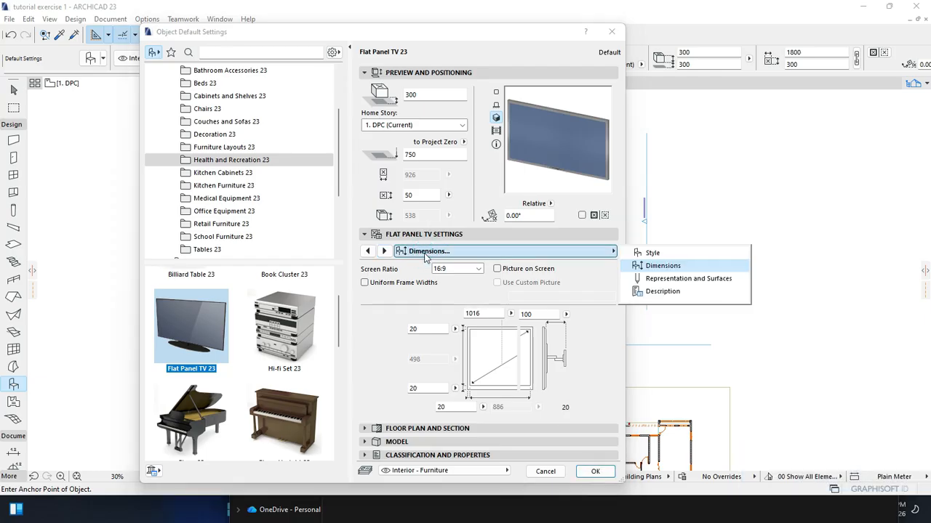
pyautogui.click(384, 250)
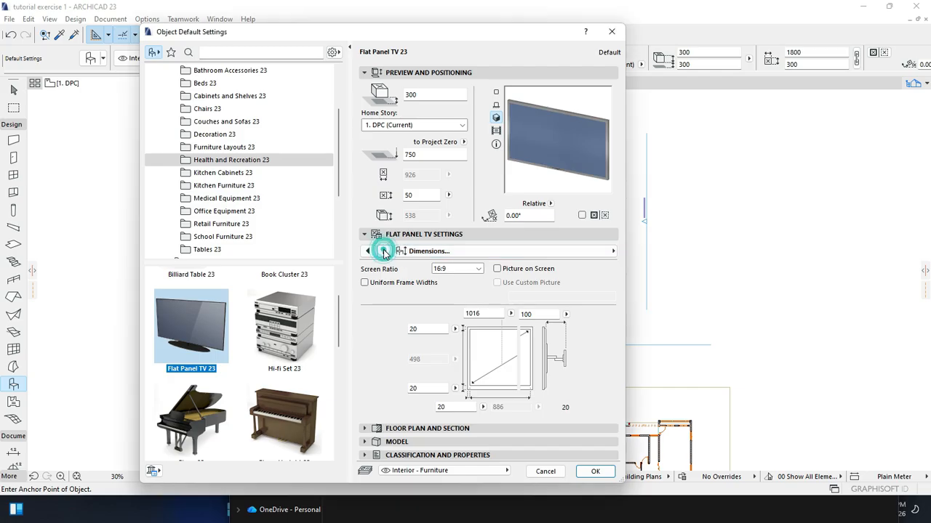
pyautogui.click(384, 251)
pyautogui.click(367, 251)
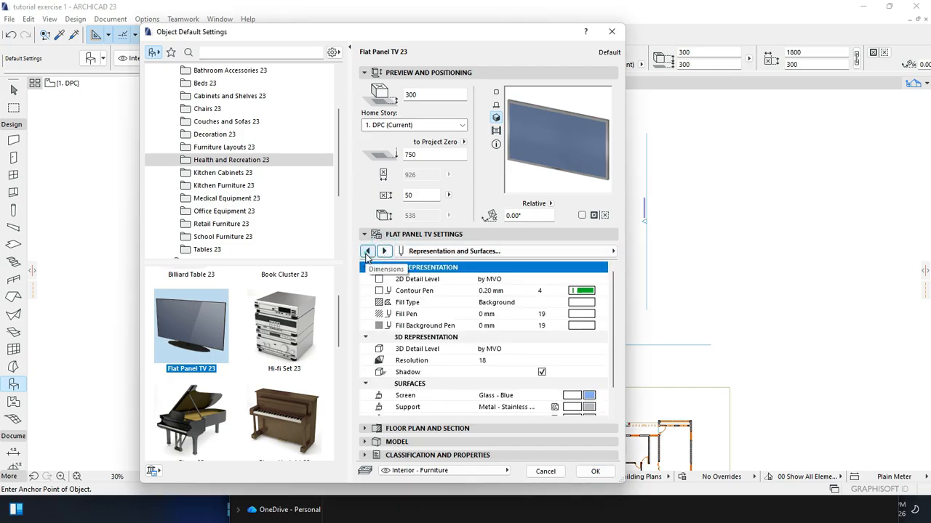
pyautogui.click(595, 471)
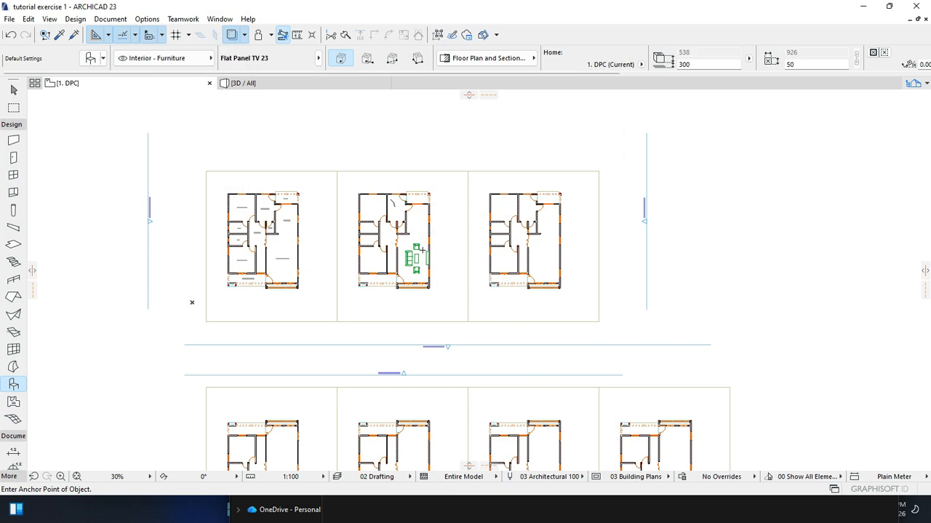
# Set the flat panel TV's default bottom offset to the home story to 750.
pyautogui.scroll(8, 422, 250)
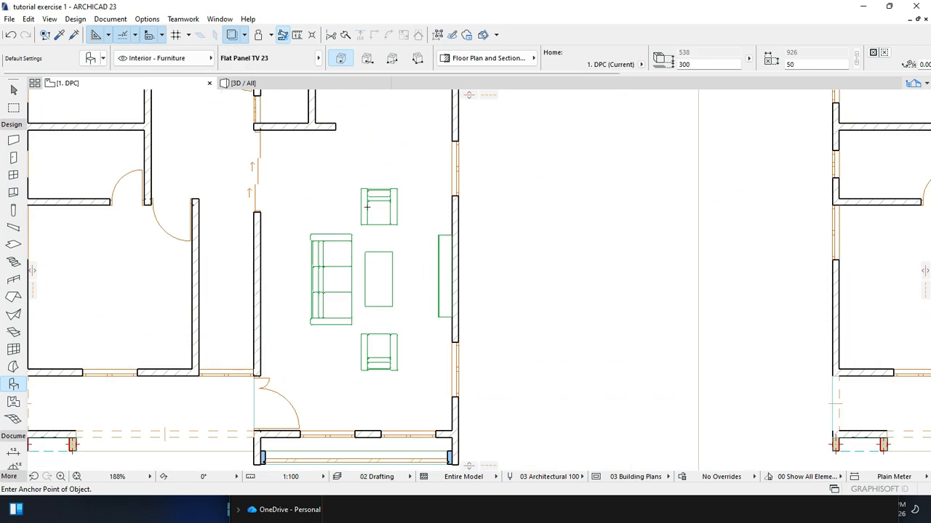
pyautogui.click(93, 56)
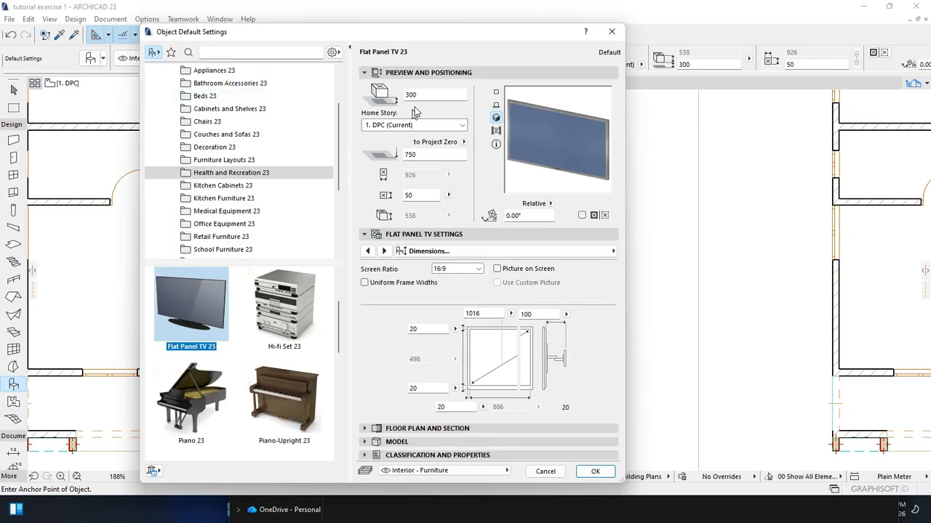
pyautogui.click(423, 96)
pyautogui.moveTo(422, 95); pyautogui.dragTo(399, 101)
pyautogui.press('BackSpace')
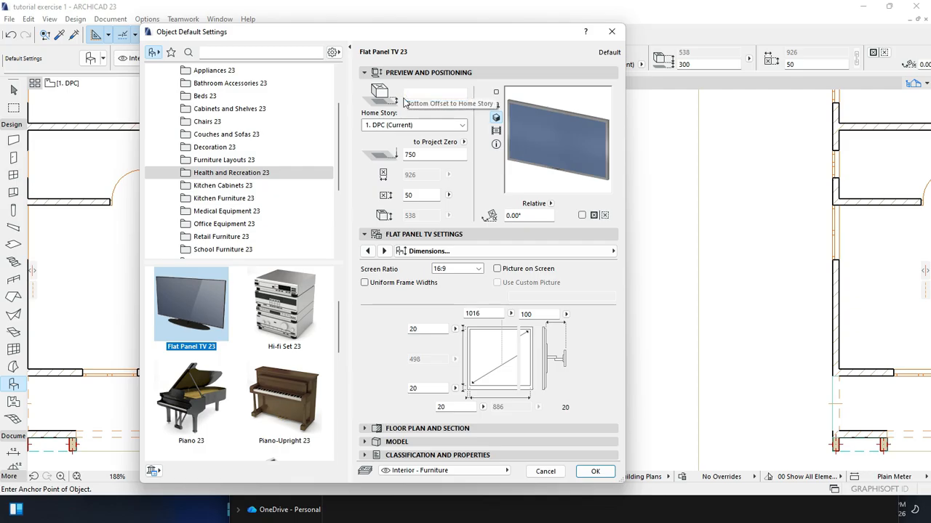
pyautogui.write('750')
pyautogui.press('Return')
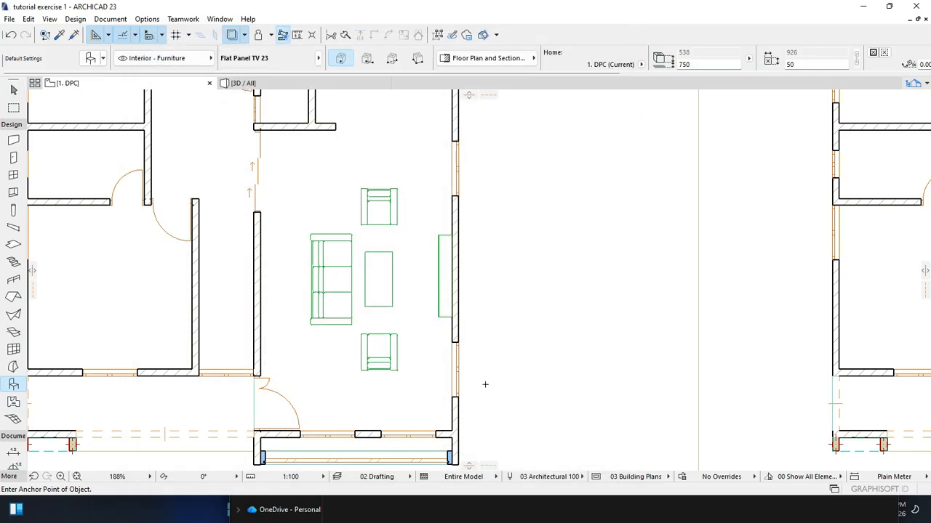
# Place the flat panel TV in the living room beside the upper armchair.
pyautogui.click(416, 215)
pyautogui.scroll(4, 417, 215)
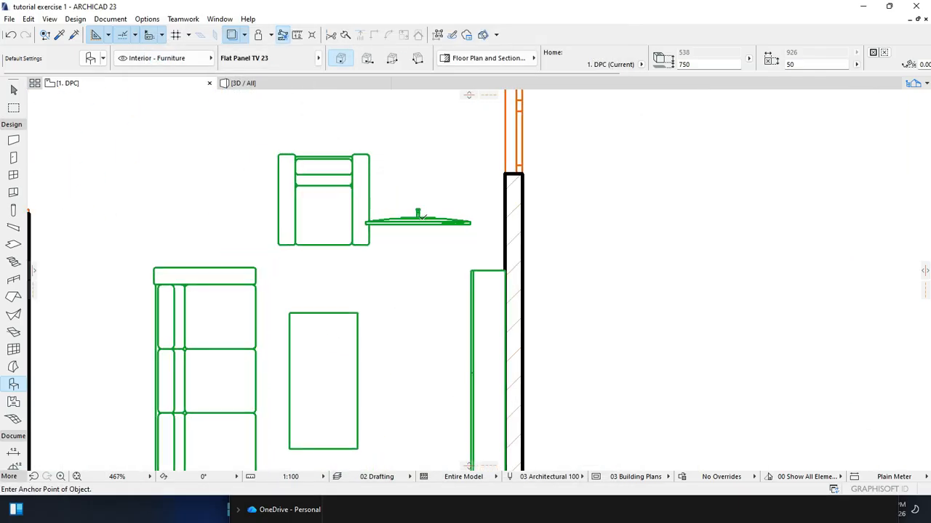
pyautogui.press('Escape')
# Rotate the placed TV by -90° about its wall mount point so that its screen faces the sofa.
pyautogui.click(423, 221)
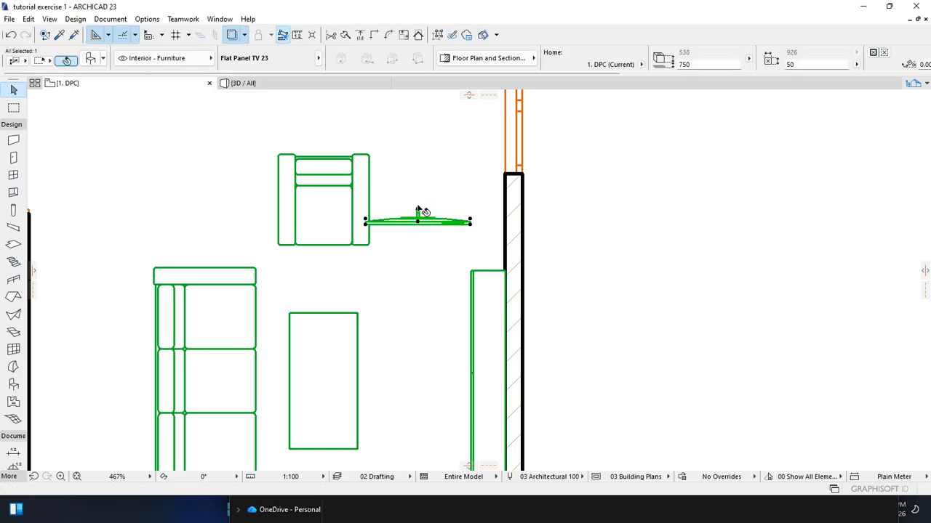
pyautogui.hotkey('ctrl', 'e')
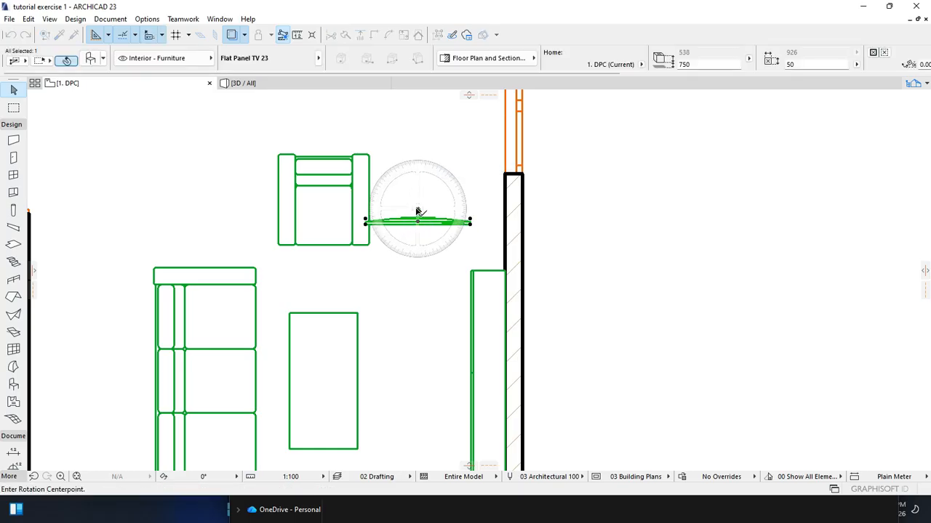
pyautogui.click(417, 210)
pyautogui.click(420, 222)
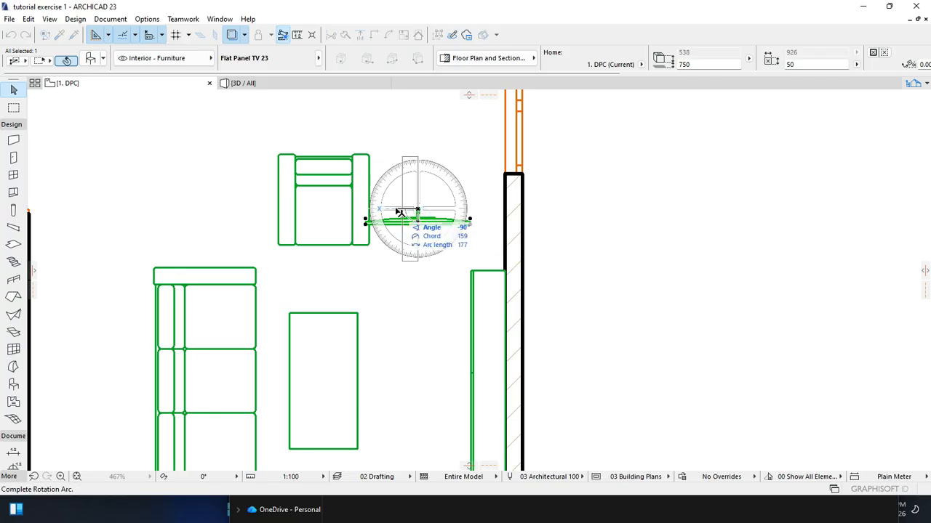
pyautogui.click(399, 212)
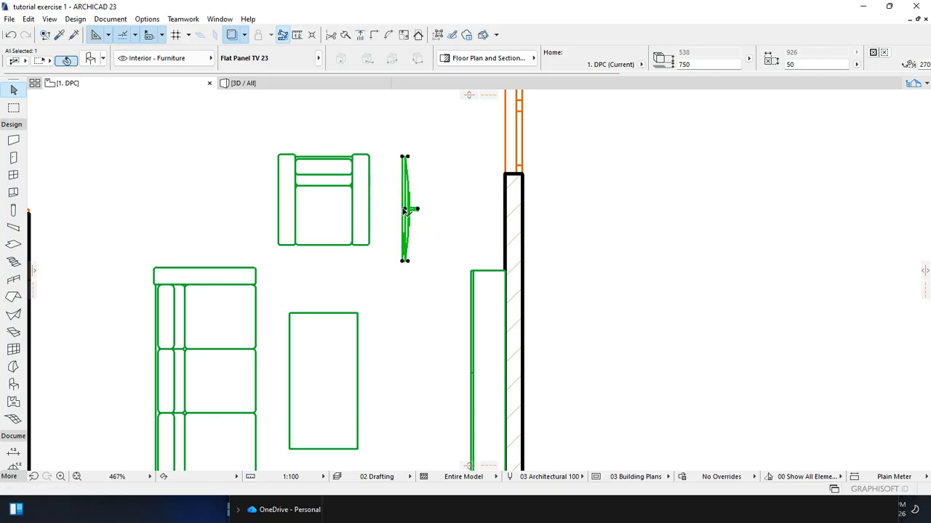
# Move the TV by its mount point onto the inner wall face behind the credenza, near the credenza's middle.
pyautogui.hotkey('ctrl', 'd')
pyautogui.click(415, 209)
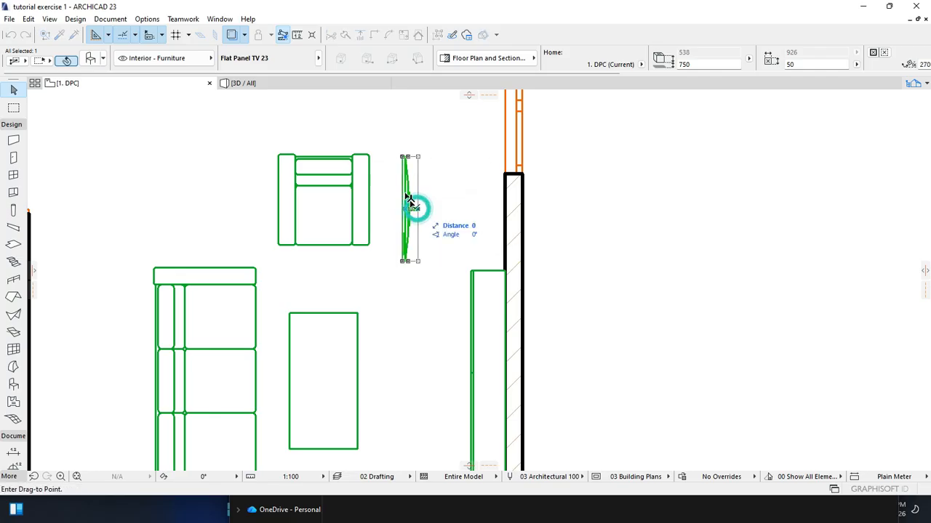
pyautogui.scroll(-3, 414, 218)
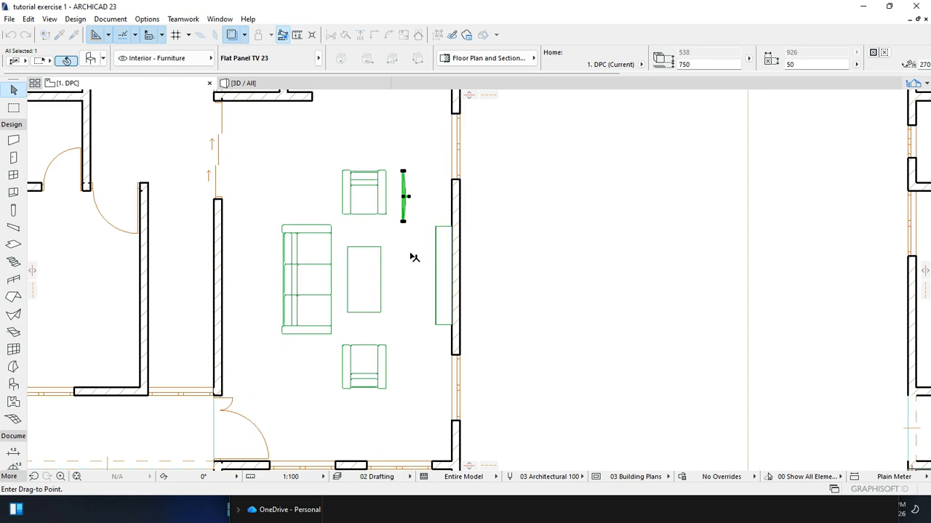
pyautogui.click(452, 275)
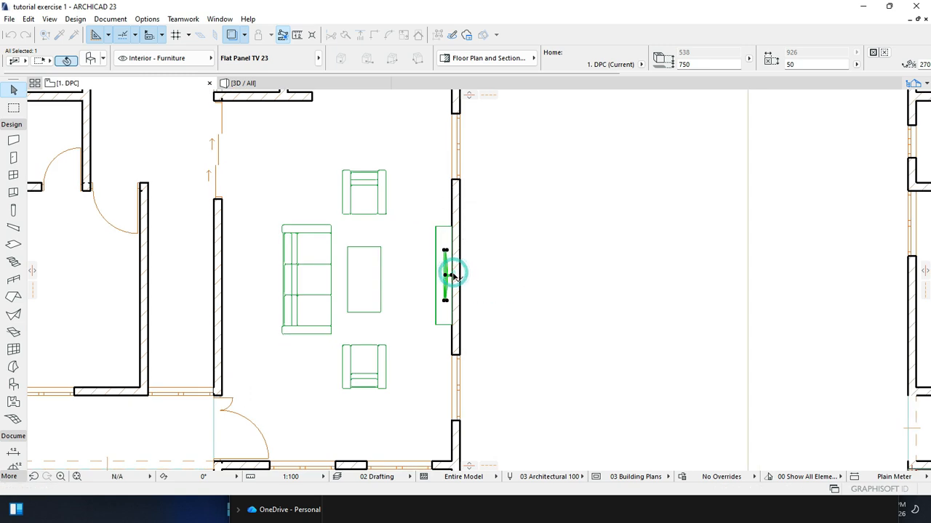
# Examine the wall-mounted TV above the credenza in the 3D view of the living room, and leave orbit mode.
pyautogui.click(265, 86)
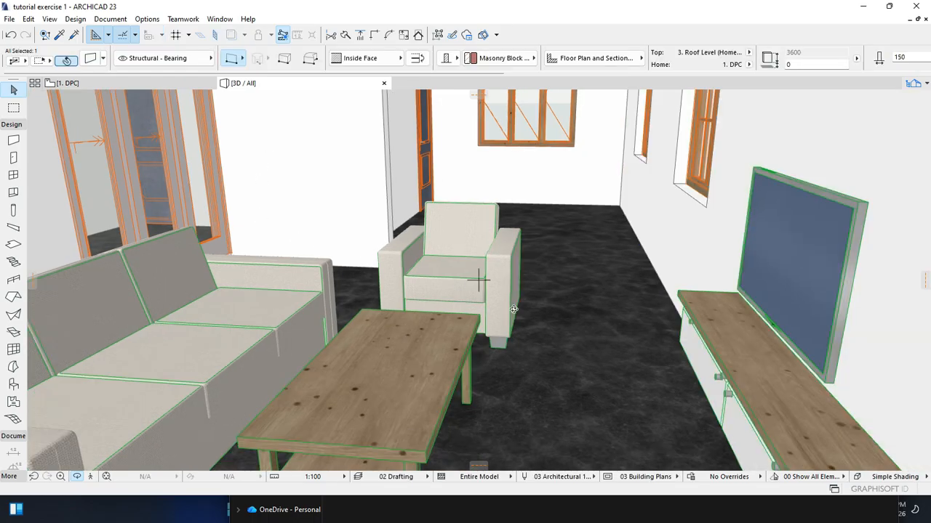
pyautogui.keyDown('shift'); pyautogui.moveTo(660, 357); pyautogui.dragTo(687, 346, button='middle'); pyautogui.keyUp('shift')
pyautogui.scroll(-5, 403, 304)
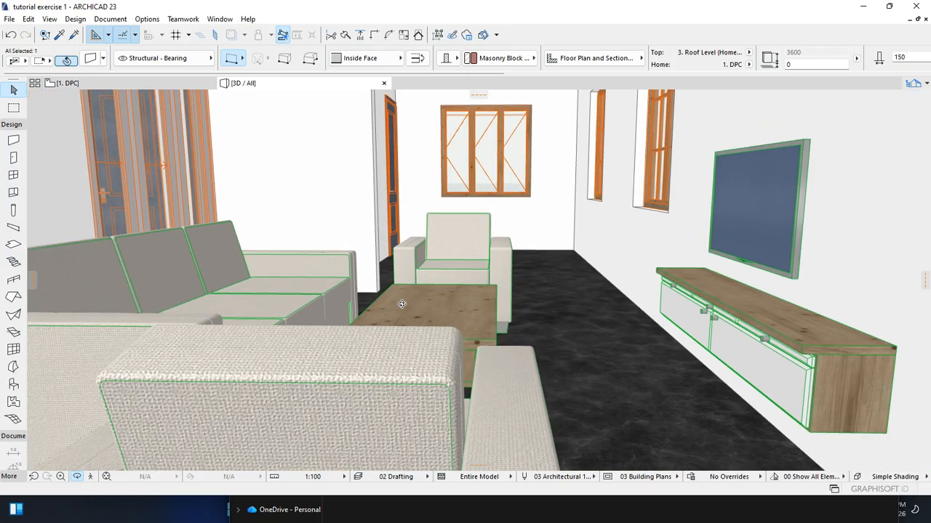
pyautogui.scroll(-2, 401, 304)
pyautogui.keyDown('shift'); pyautogui.moveTo(904, 247); pyautogui.dragTo(724, 305, button='middle'); pyautogui.keyUp('shift')
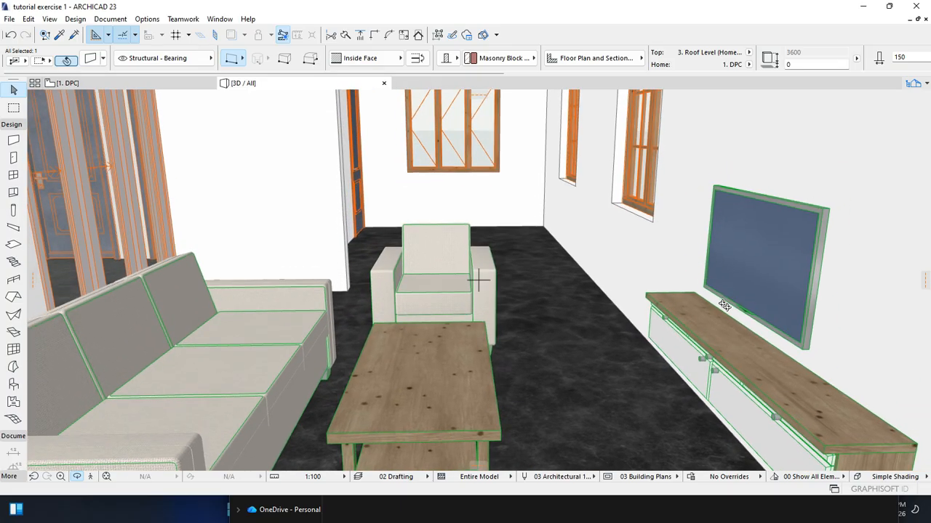
pyautogui.press('Escape')
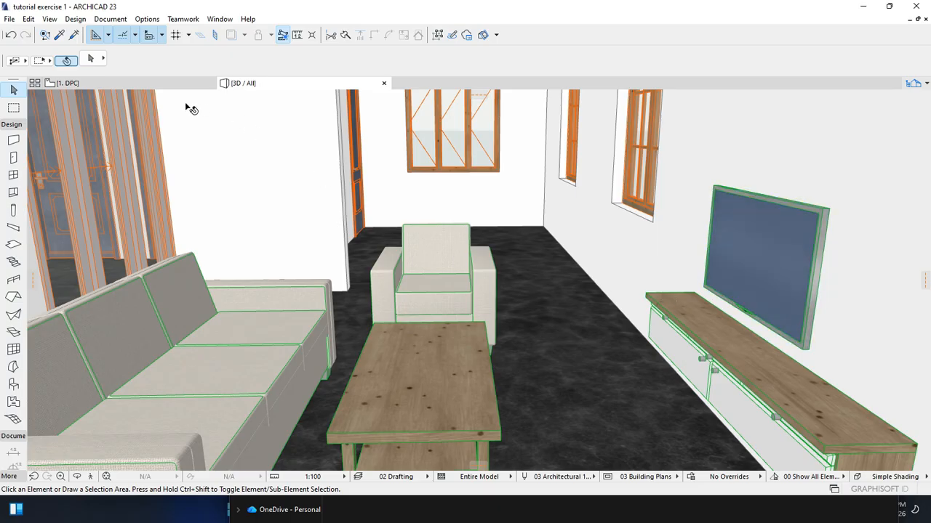
pyautogui.moveTo(161, 85)
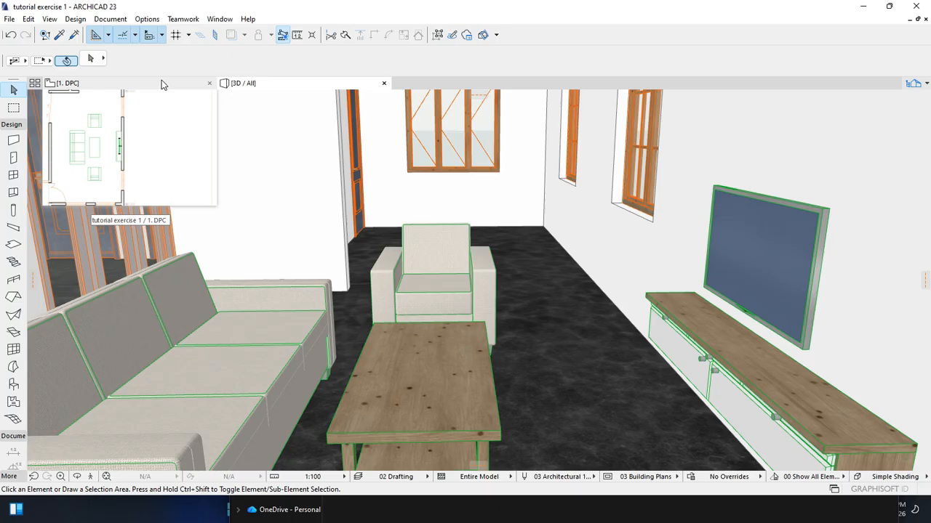
# Return to the DPC floor plan, bring the space above the living room into view, and deselect the TV.
pyautogui.click(161, 85)
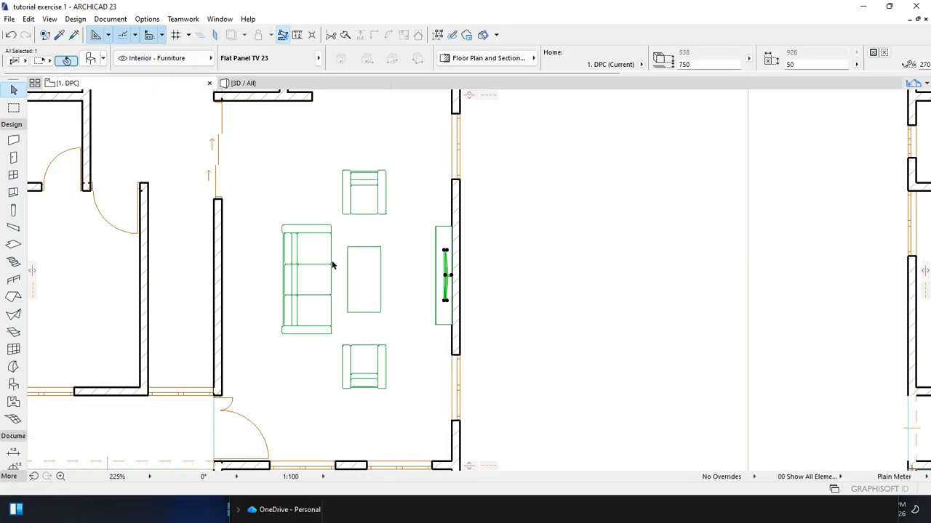
pyautogui.scroll(-3, 326, 280)
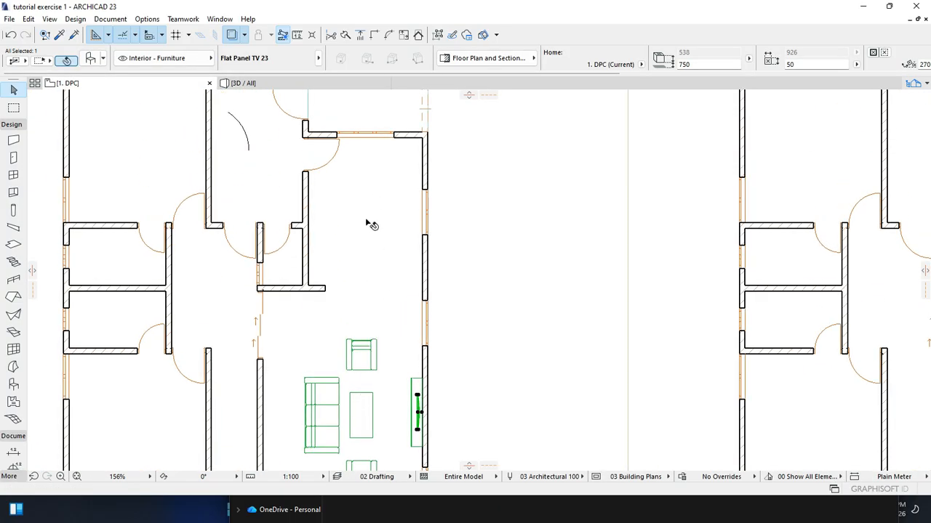
pyautogui.click(91, 60)
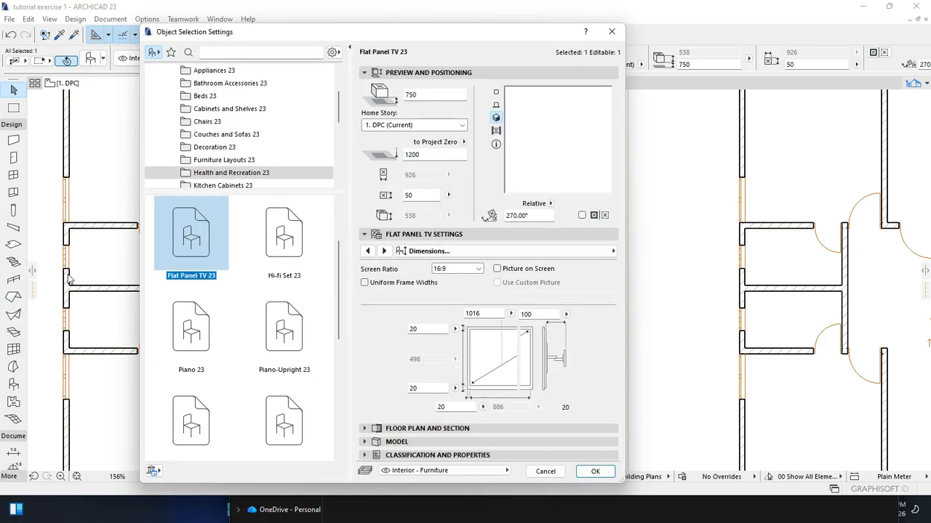
pyautogui.press('Escape')
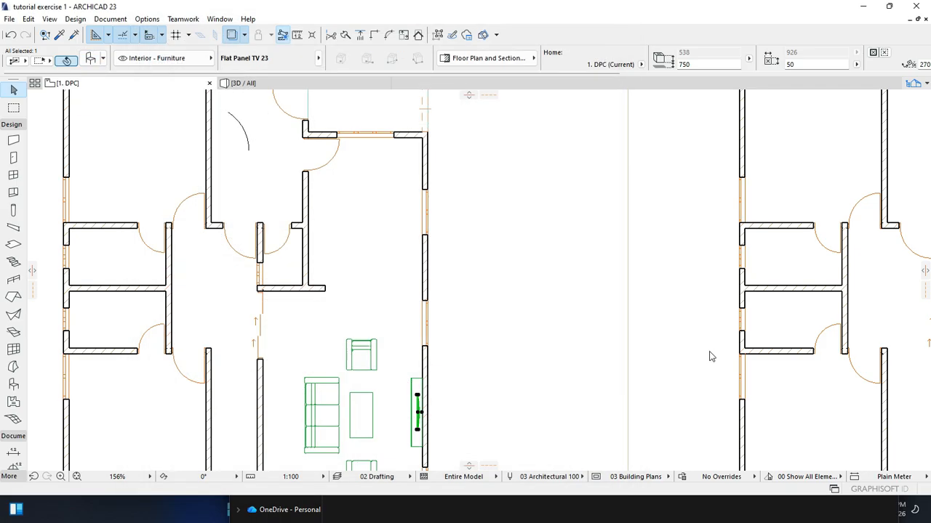
pyautogui.press('Escape')
# Set the Object tool's default to Dining Table Rectangle 23 from the Furniture Layouts 23 library folder.
pyautogui.click(13, 384)
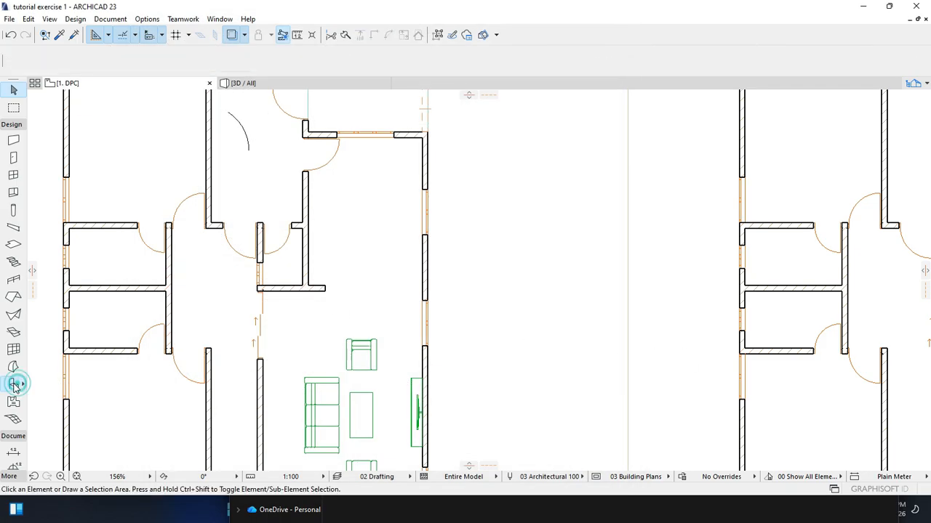
pyautogui.click(85, 60)
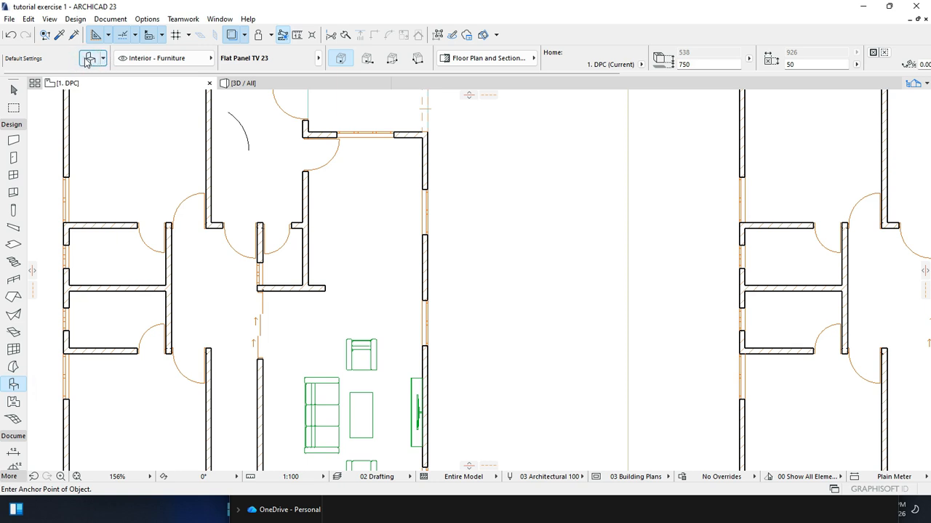
pyautogui.press('Escape')
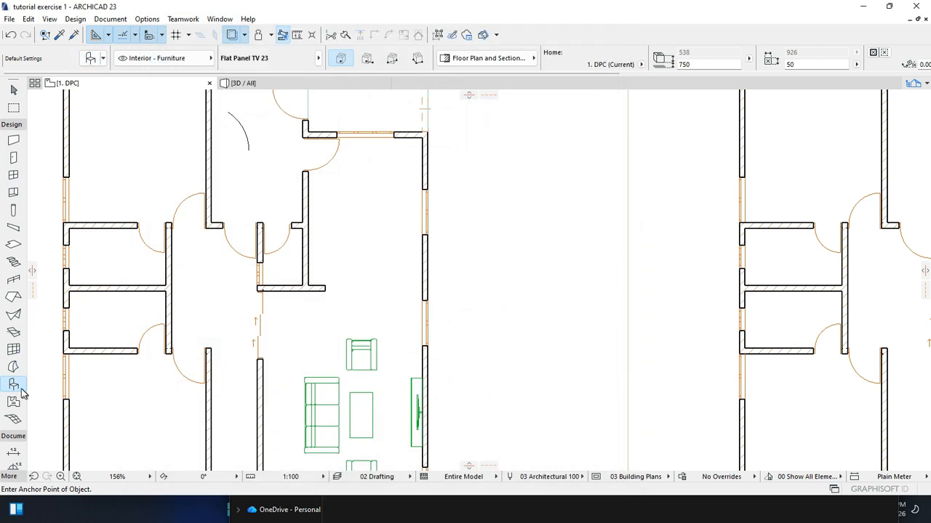
pyautogui.doubleClick(17, 383)
pyautogui.press('Escape')
pyautogui.click(89, 58)
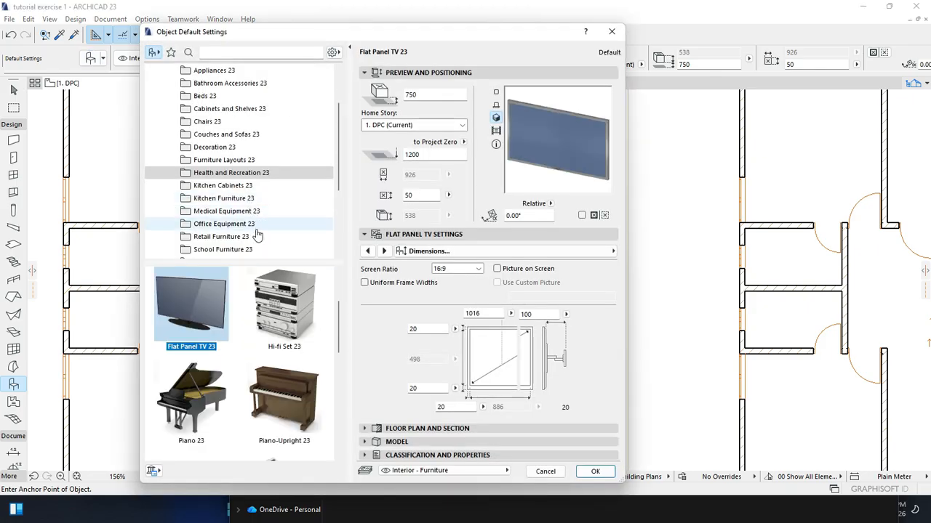
pyautogui.click(251, 159)
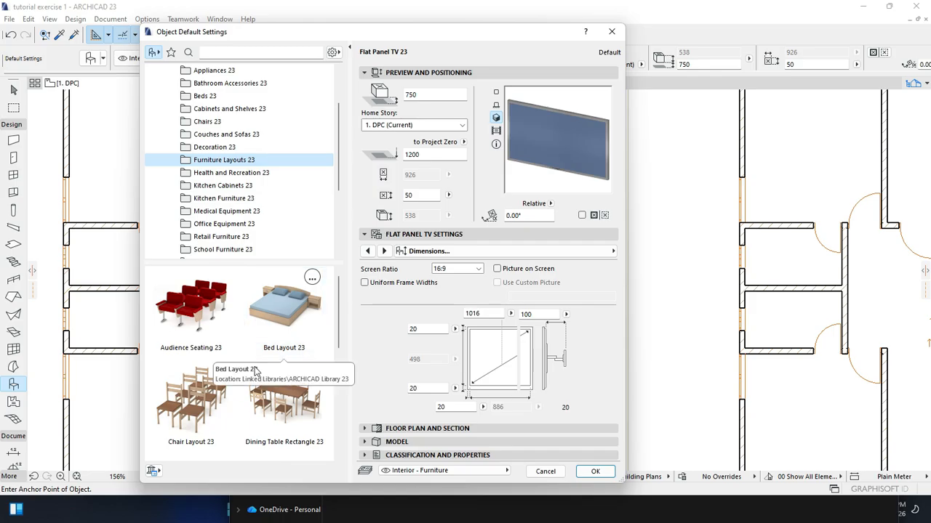
pyautogui.click(277, 393)
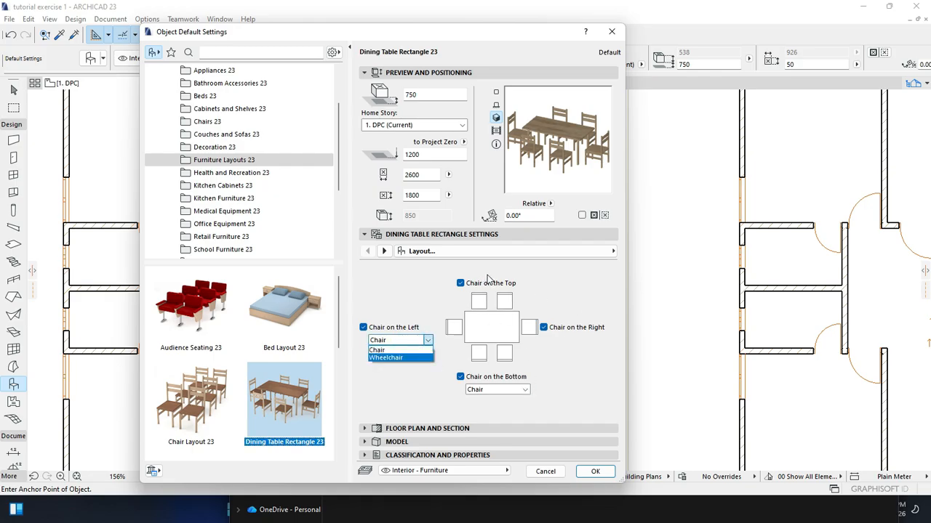
# Review the dining table's chair layout options and its dimension settings, keeping the chair type as Chair.
pyautogui.click(560, 311)
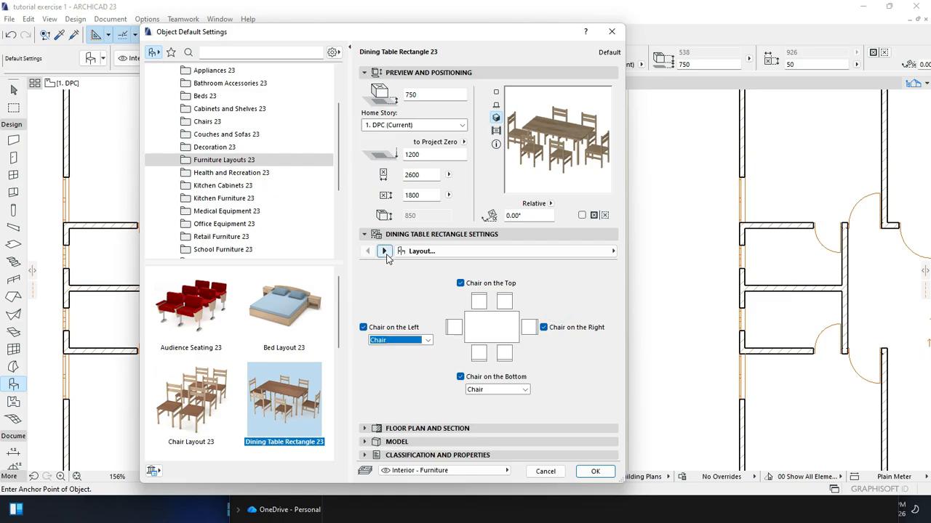
pyautogui.click(582, 250)
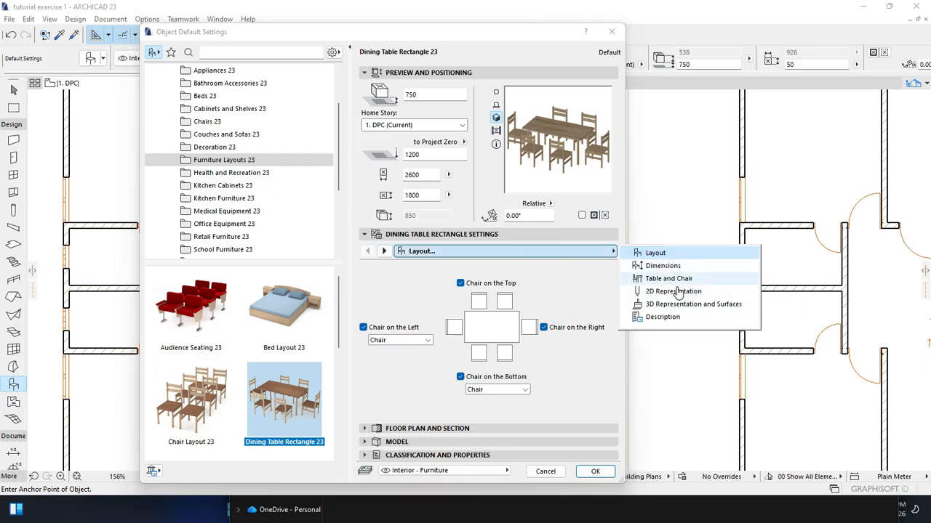
pyautogui.click(477, 262)
pyautogui.click(528, 252)
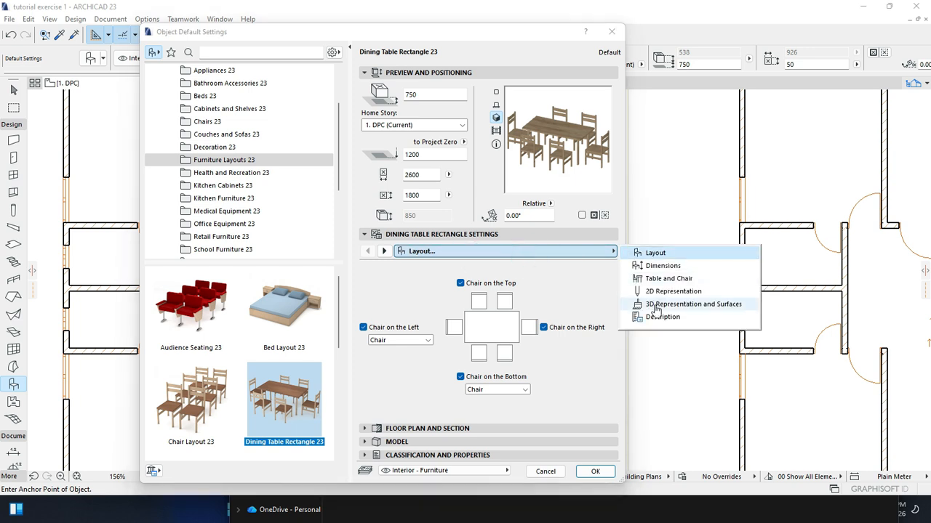
pyautogui.click(658, 266)
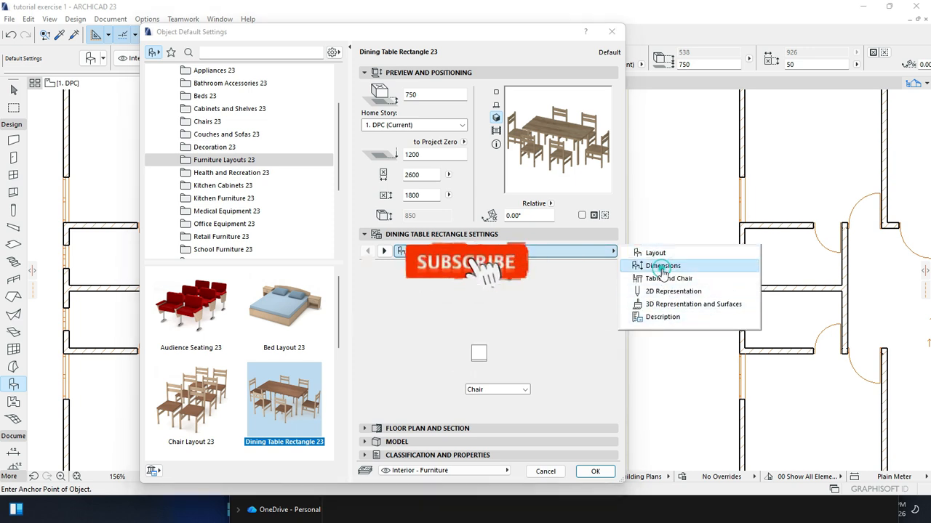
pyautogui.click(551, 307)
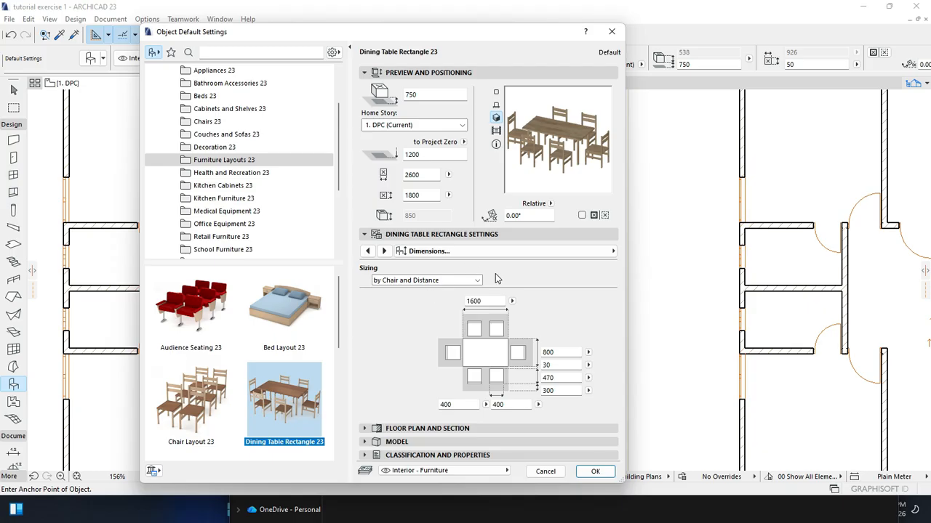
# Accept the dining table settings and place the six-chair table in the open space above the living room.
pyautogui.click(596, 472)
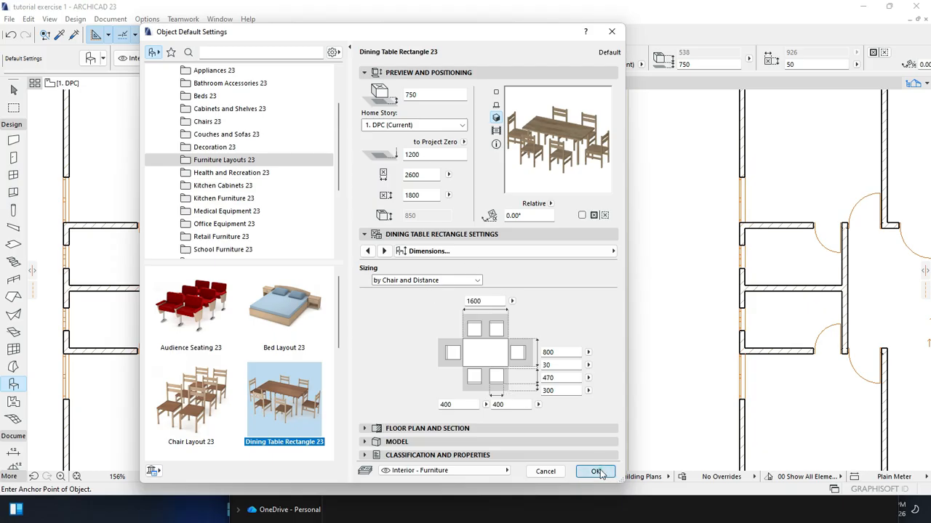
pyautogui.click(360, 226)
pyautogui.press('Escape')
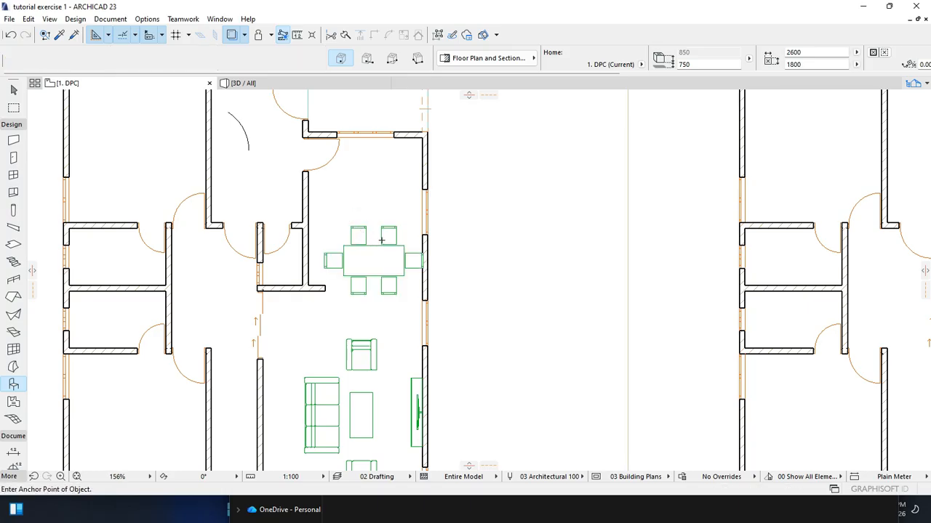
# Move the dining table by its centre about 1050 mm up the plan, away from the living room furniture.
pyautogui.click(384, 246)
pyautogui.hotkey('ctrl', 'd')
pyautogui.click(373, 260)
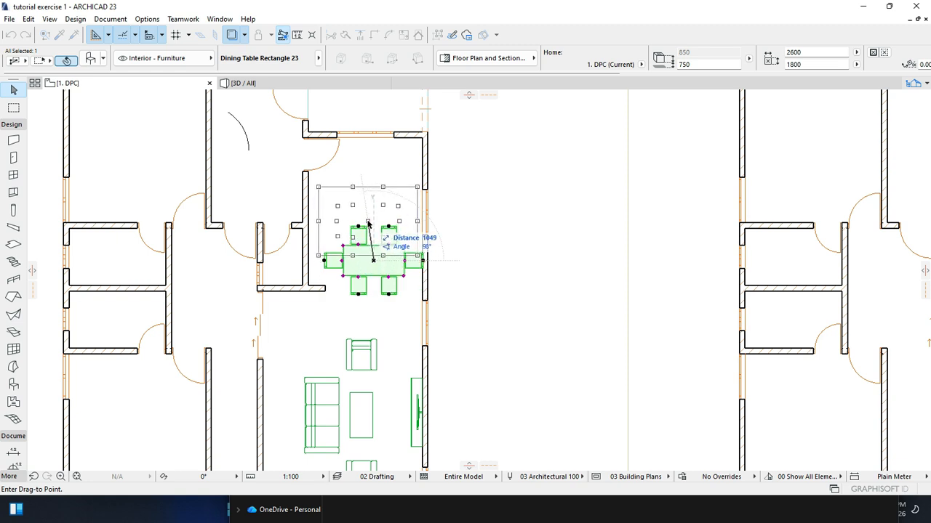
pyautogui.click(368, 222)
# Rotate the dining table 90° about its centre so its long side runs along the room, and deselect it.
pyautogui.hotkey('ctrl', 'e')
pyautogui.click(368, 222)
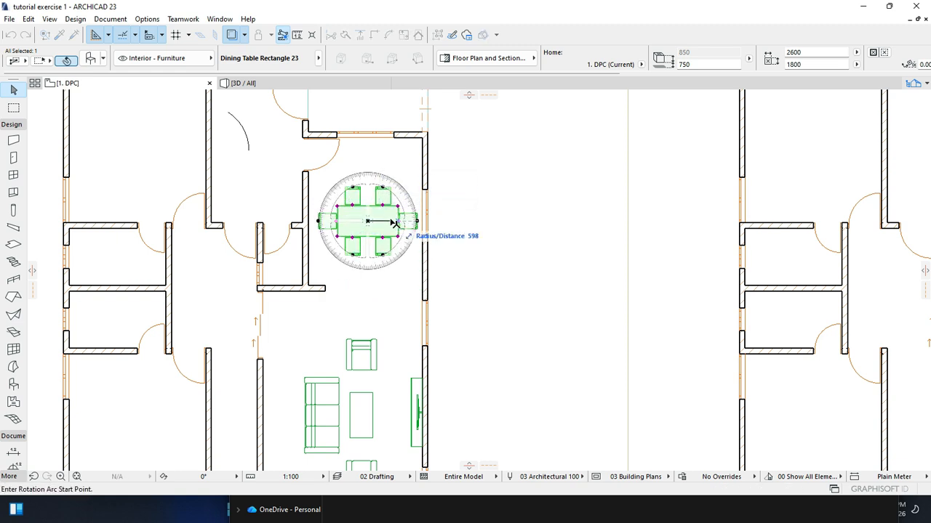
pyautogui.click(390, 221)
pyautogui.click(369, 169)
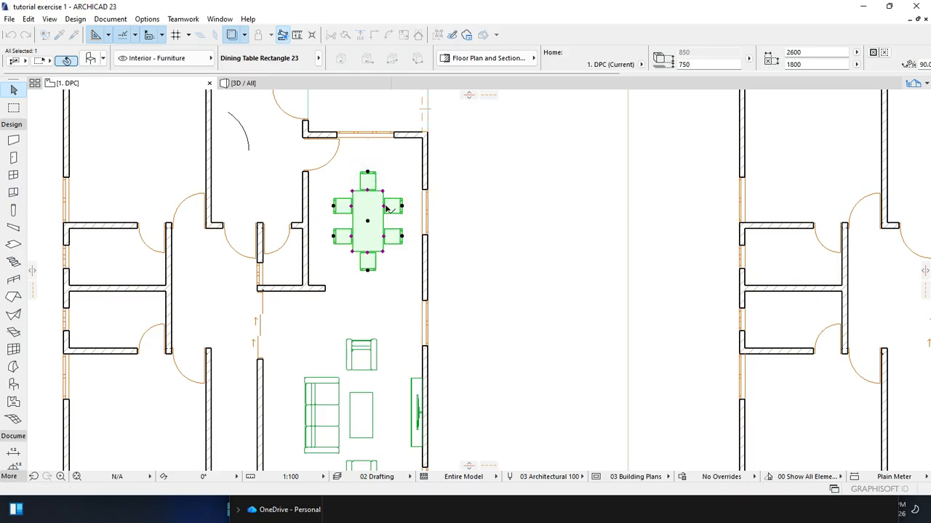
pyautogui.click(484, 376)
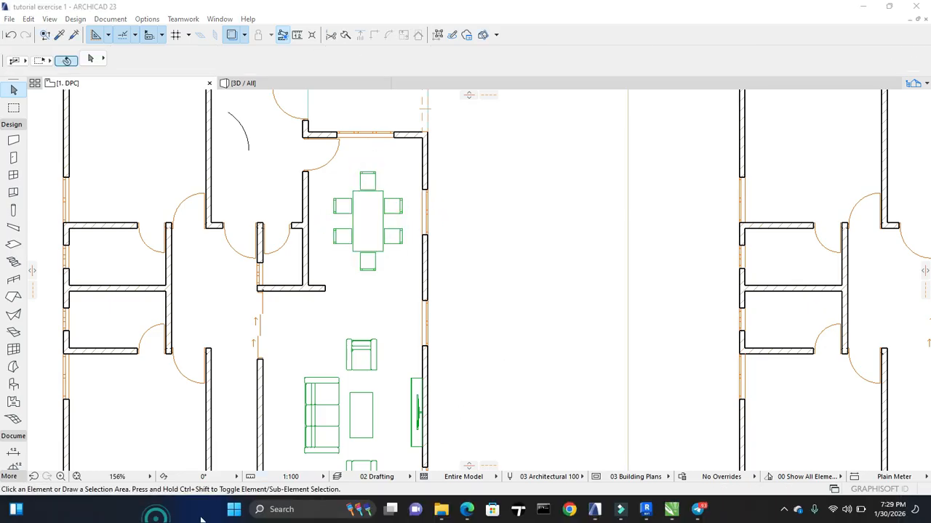
# Switch to the mirrored design project 1new file and examine its floor plan around the terrace, anteroom and living room.
pyautogui.moveTo(595, 512)
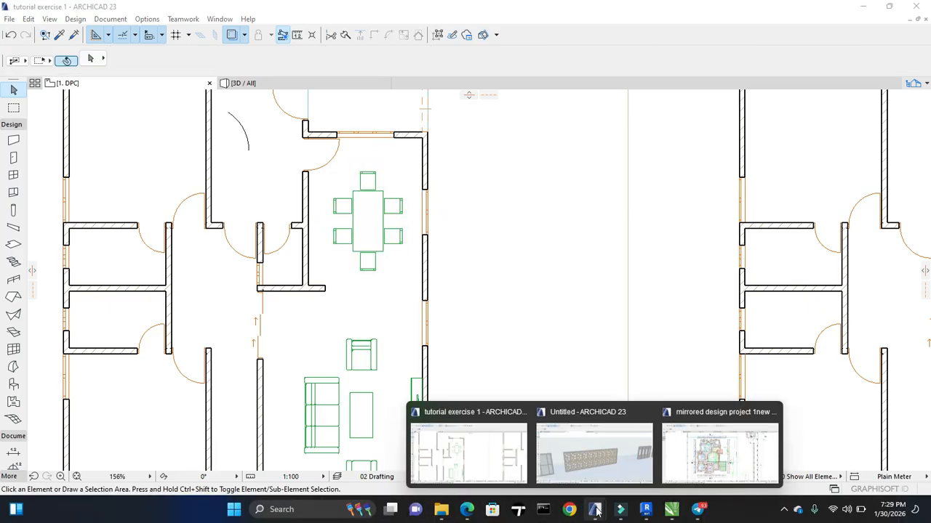
pyautogui.click(716, 466)
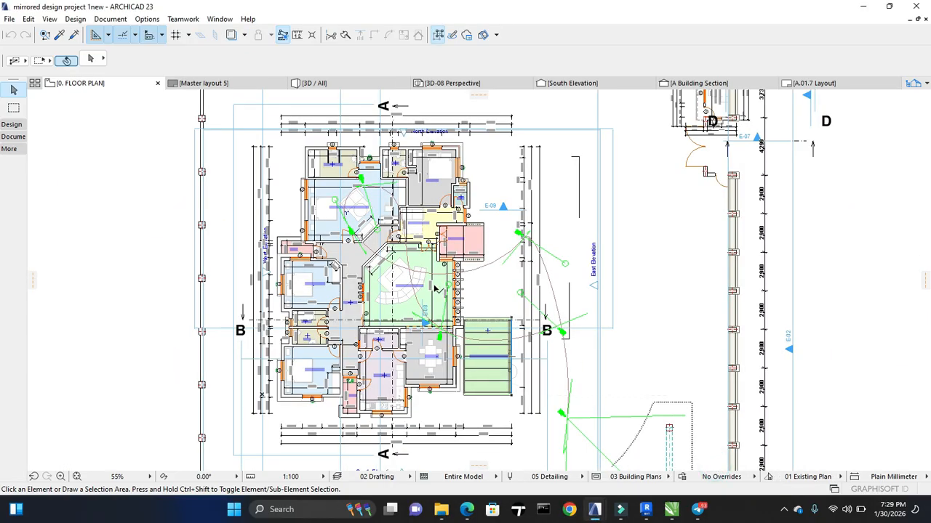
pyautogui.scroll(7, 437, 263)
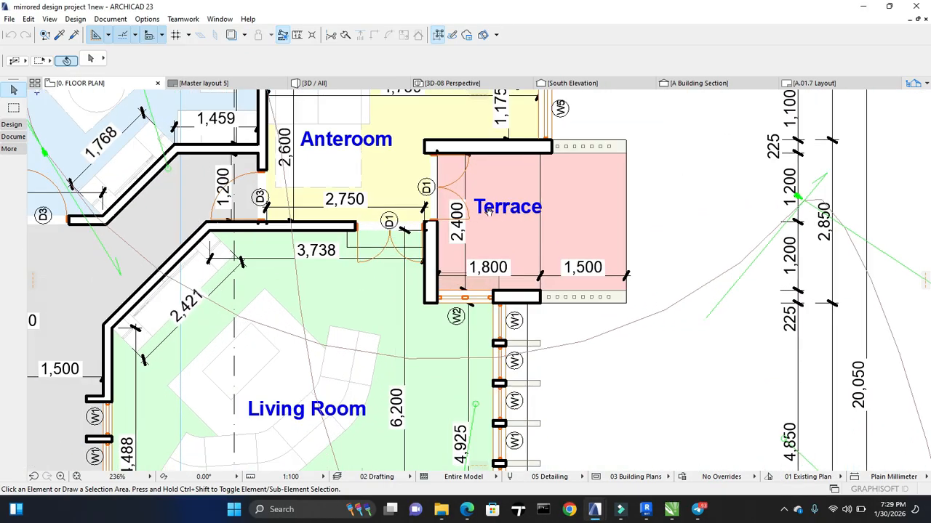
pyautogui.scroll(-4, 489, 210)
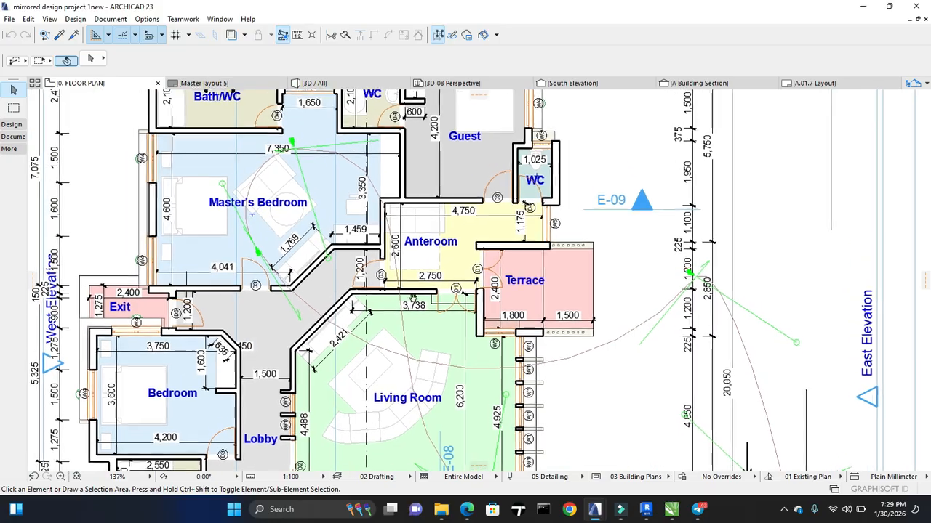
pyautogui.moveTo(413, 298); pyautogui.dragTo(474, 185, button='middle')
pyautogui.moveTo(434, 348); pyautogui.dragTo(387, 360, button='middle')
pyautogui.moveTo(427, 180); pyautogui.dragTo(436, 354, button='middle')
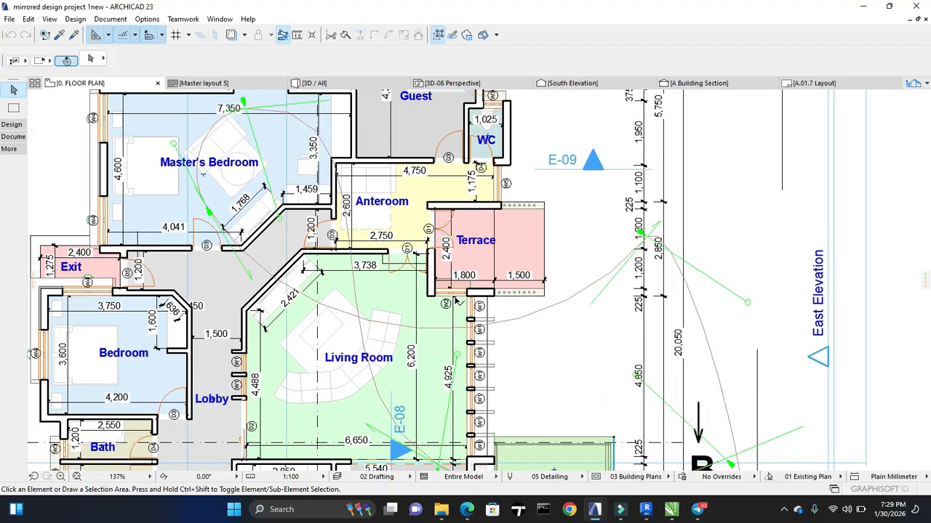
pyautogui.scroll(2, 471, 260)
pyautogui.moveTo(480, 285); pyautogui.dragTo(478, 379, button='middle')
pyautogui.scroll(-3, 510, 290)
pyautogui.scroll(1, 452, 320)
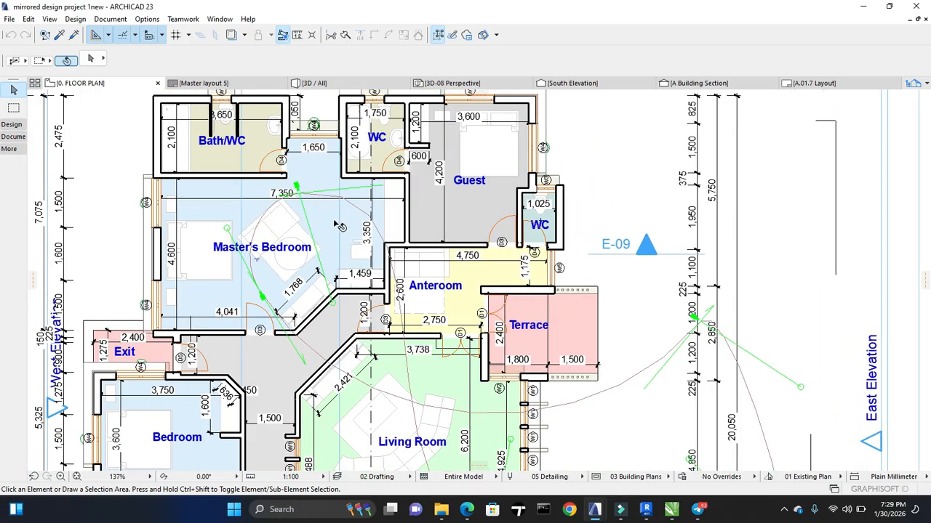
# Examine the furniture arrangement in the guest room, master's bedroom and anteroom of the reference floor plan.
pyautogui.moveTo(433, 268); pyautogui.dragTo(456, 345, button='middle')
pyautogui.moveTo(464, 281); pyautogui.dragTo(470, 287, button='middle')
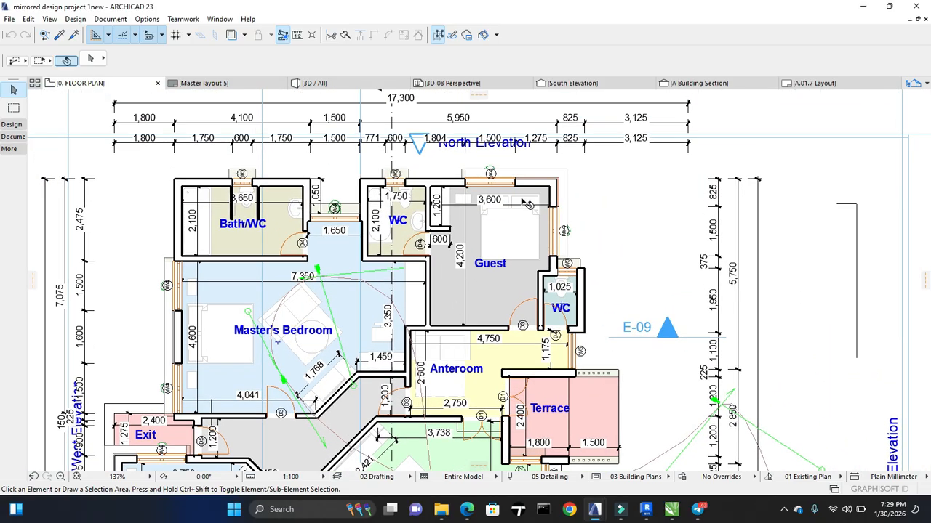
pyautogui.moveTo(543, 350); pyautogui.dragTo(564, 290, button='middle')
pyautogui.scroll(2, 569, 277)
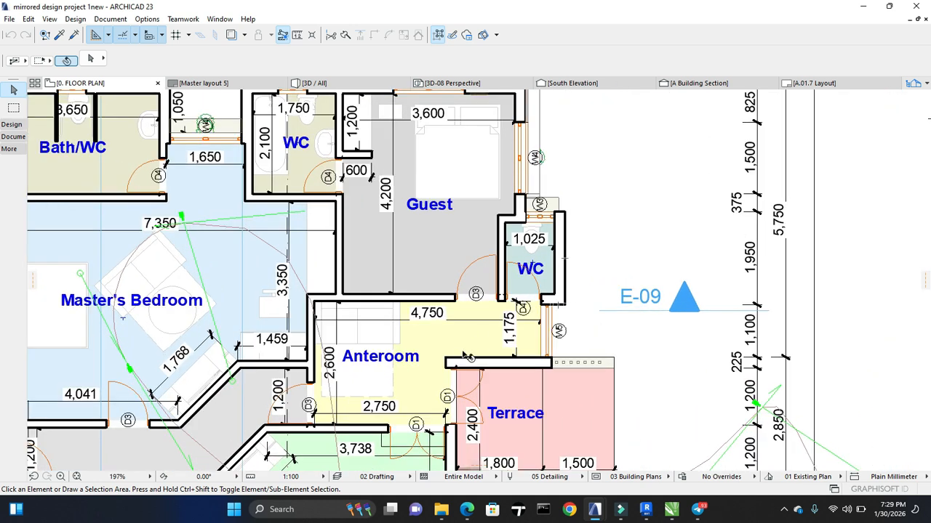
pyautogui.moveTo(455, 337); pyautogui.dragTo(584, 311, button='middle')
pyautogui.scroll(-1, 584, 310)
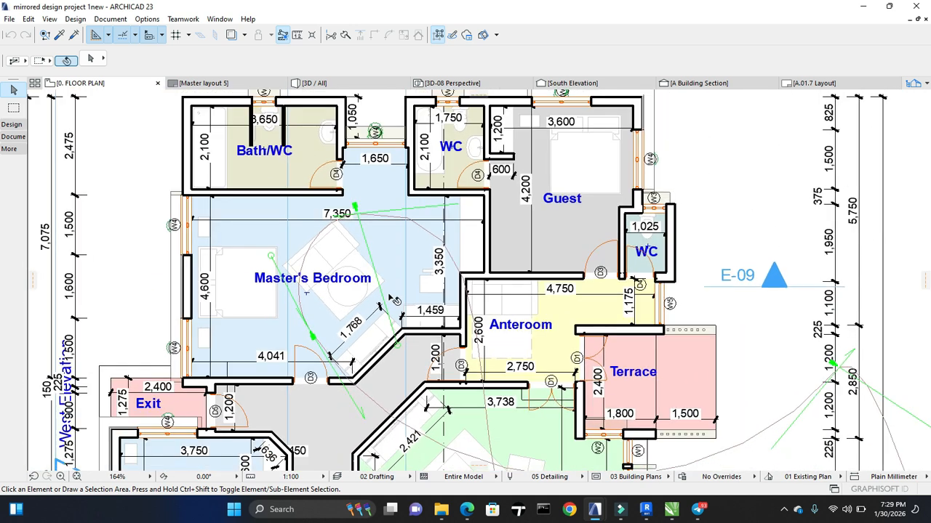
pyautogui.scroll(2, 335, 289)
pyautogui.scroll(1, 341, 292)
pyautogui.scroll(-3, 271, 263)
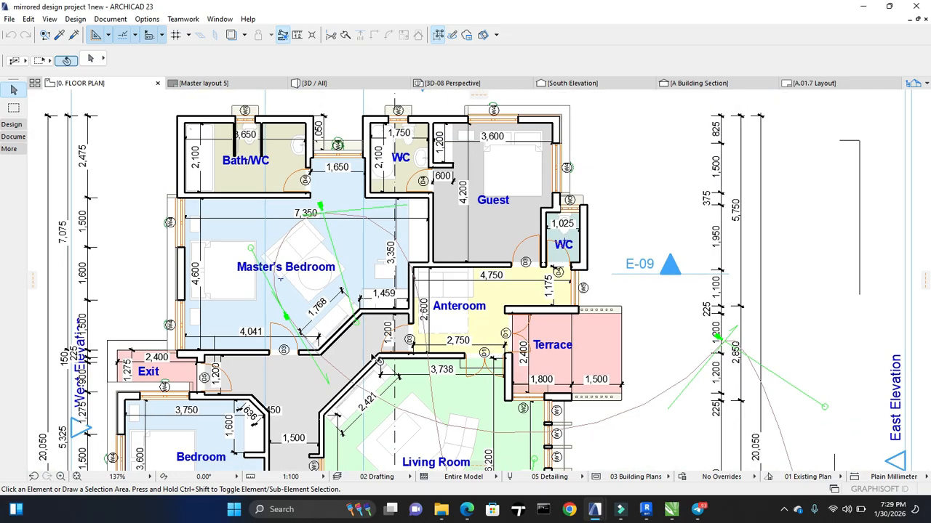
# Examine the living room, dining and kitchen areas of the reference plan, and return to the anteroom and guest room.
pyautogui.scroll(1, 327, 423)
pyautogui.moveTo(327, 423); pyautogui.dragTo(327, 316, button='middle')
pyautogui.scroll(1, 327, 316)
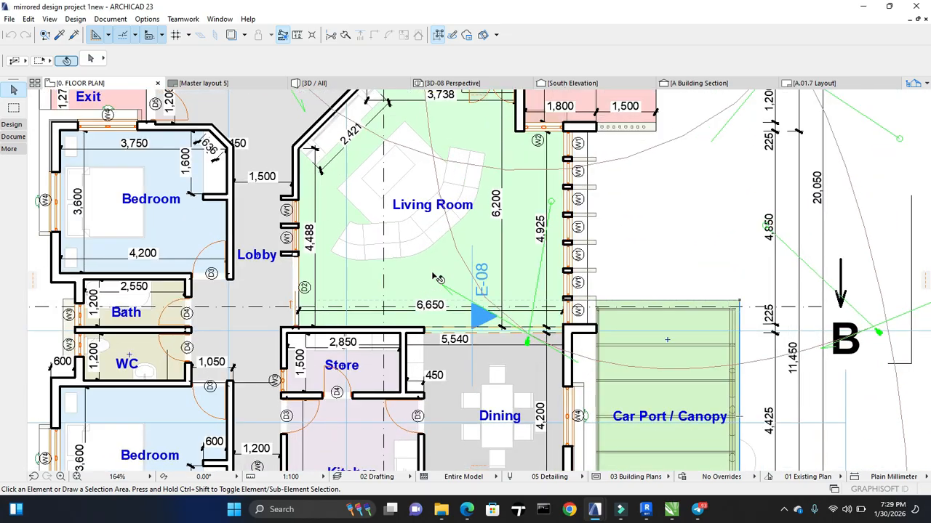
pyautogui.moveTo(455, 362); pyautogui.dragTo(426, 271, button='middle')
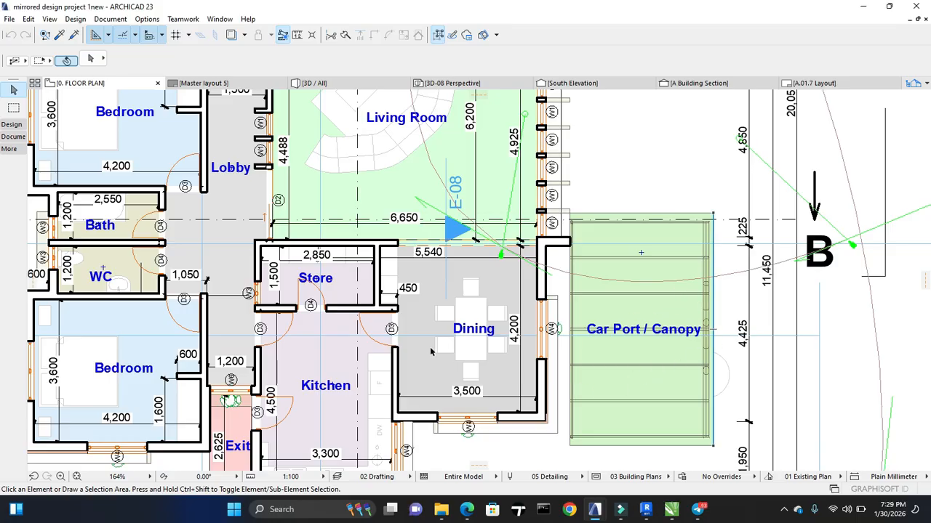
pyautogui.moveTo(338, 356)
pyautogui.mouseDown(button='middle')
pyautogui.moveTo(508, 401)
pyautogui.moveTo(458, 363)
pyautogui.moveTo(393, 421)
pyautogui.mouseUp(button='middle')
pyautogui.moveTo(426, 234); pyautogui.dragTo(415, 309, button='middle')
pyautogui.moveTo(462, 262); pyautogui.dragTo(387, 397, button='middle')
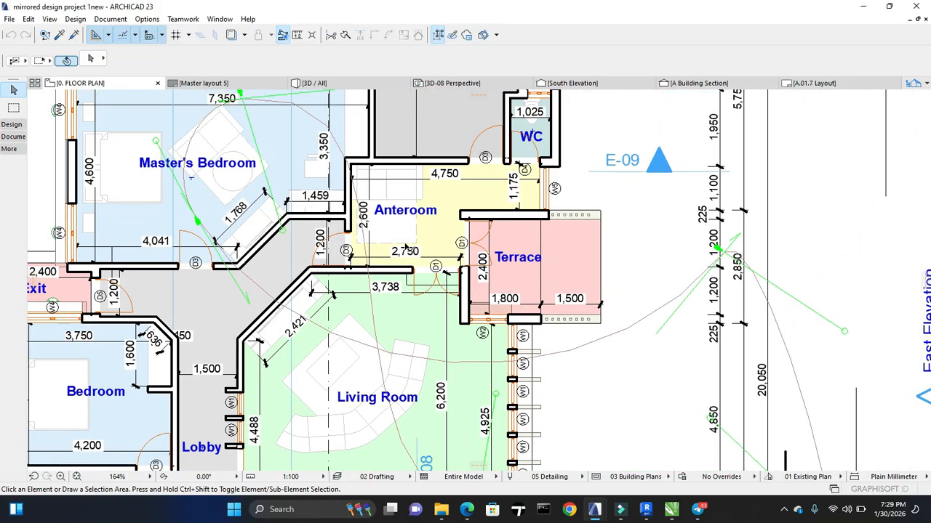
pyautogui.moveTo(407, 247); pyautogui.dragTo(382, 354, button='middle')
pyautogui.moveTo(440, 278); pyautogui.dragTo(454, 379, button='middle')
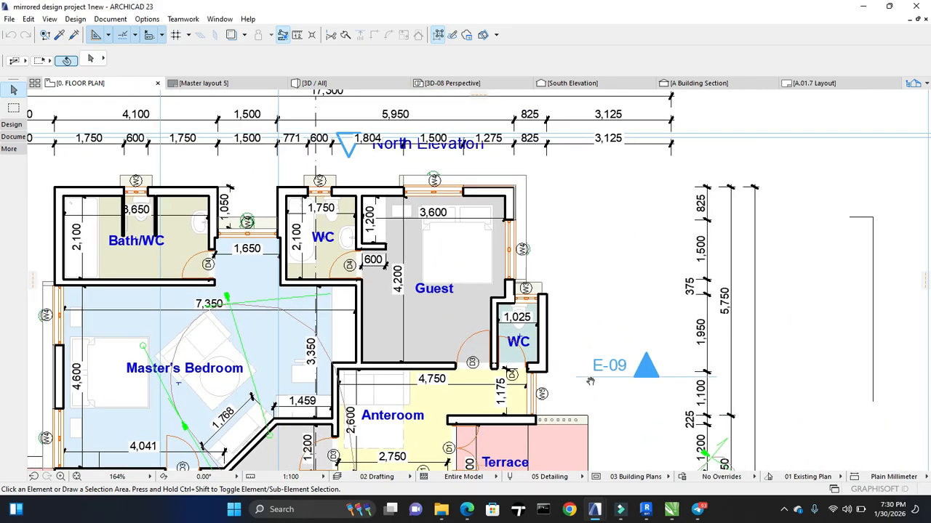
# Examine the reference floor plan from the anteroom and terrace to the living room, and its overall room layout.
pyautogui.moveTo(590, 381); pyautogui.dragTo(594, 311, button='middle')
pyautogui.scroll(-1, 581, 321)
pyautogui.moveTo(506, 429); pyautogui.dragTo(509, 319, button='middle')
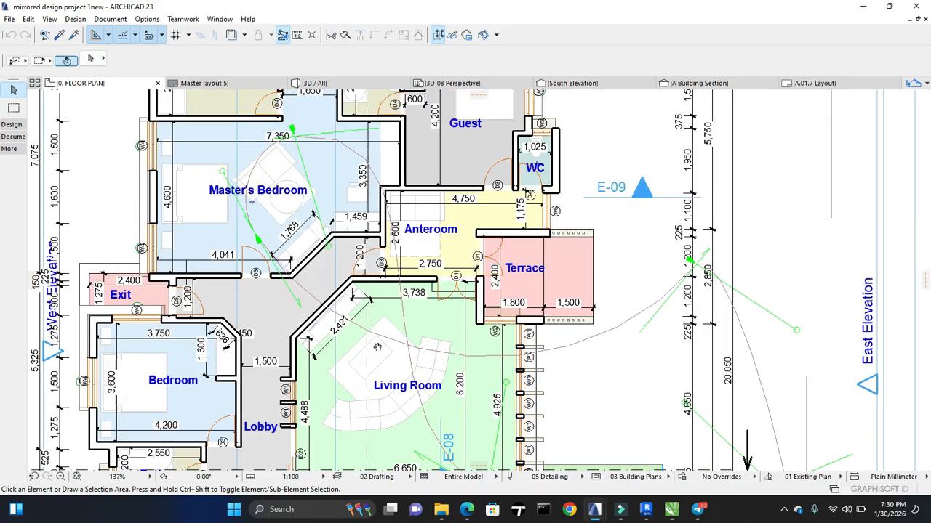
pyautogui.moveTo(377, 347); pyautogui.dragTo(430, 276, button='middle')
pyautogui.moveTo(775, 381); pyautogui.dragTo(705, 353, button='middle')
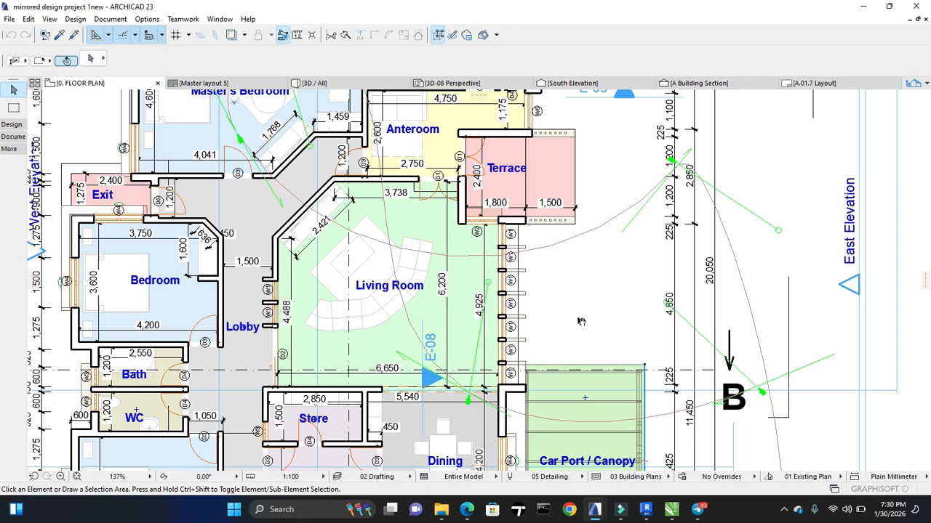
pyautogui.moveTo(581, 321); pyautogui.dragTo(602, 349, button='middle')
pyautogui.moveTo(467, 257); pyautogui.dragTo(477, 312, button='middle')
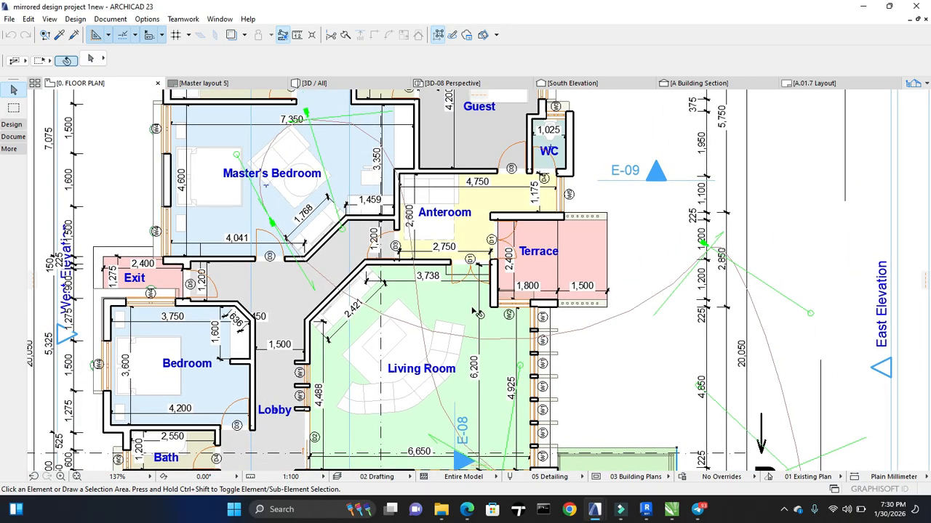
pyautogui.scroll(-5, 489, 292)
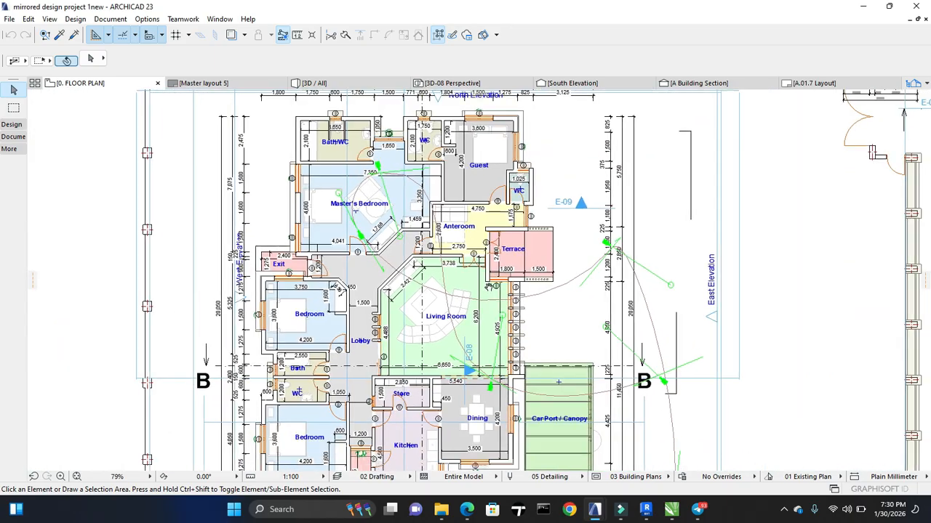
pyautogui.scroll(-3, 486, 277)
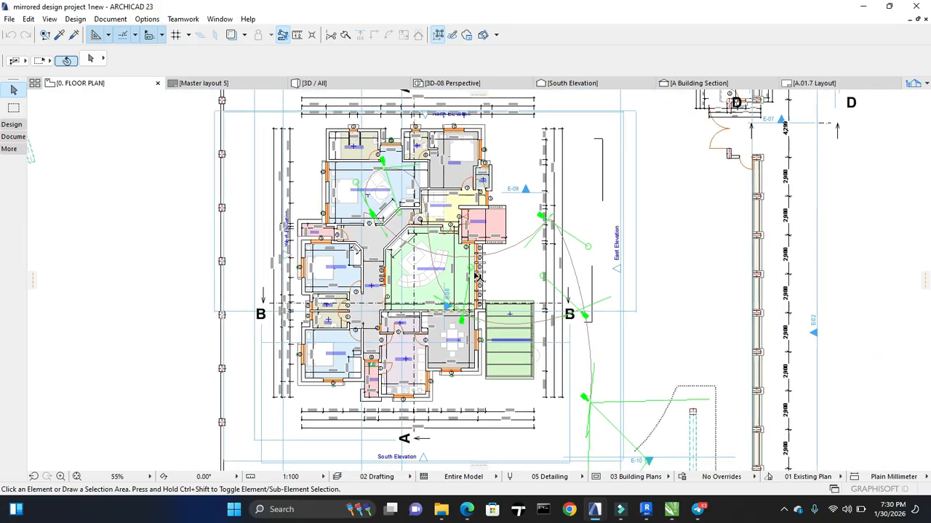
pyautogui.moveTo(466, 286); pyautogui.dragTo(460, 288, button='middle')
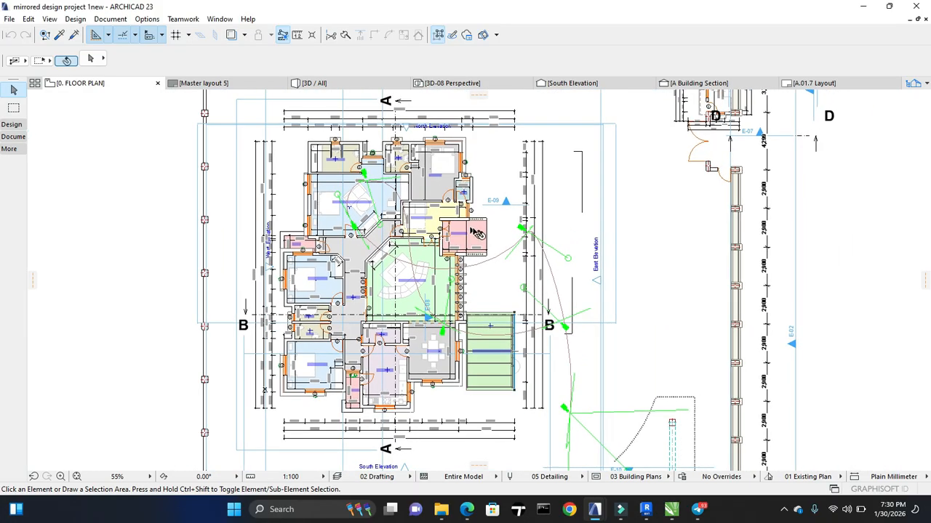
pyautogui.moveTo(527, 274); pyautogui.dragTo(495, 286, button='middle')
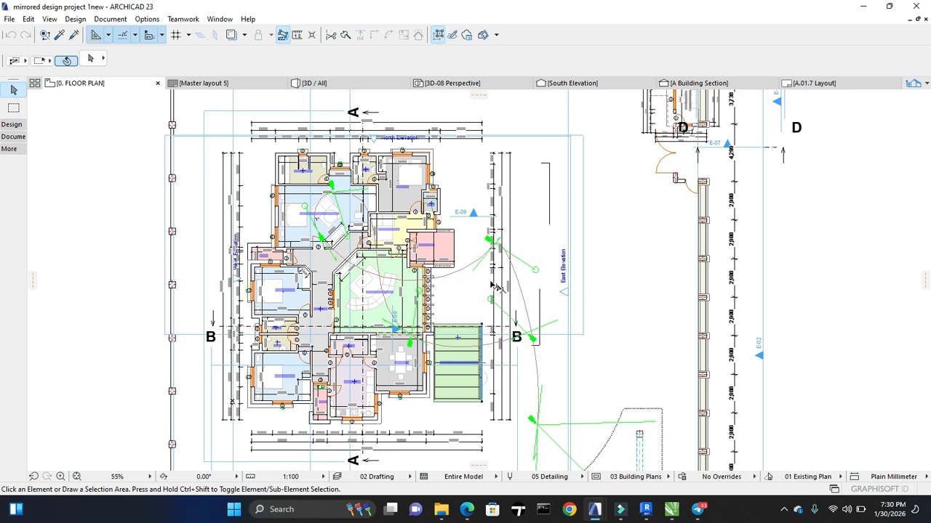
# Examine how the curved sofa, rug and coffee table are arranged in the reference living room.
pyautogui.scroll(1, 404, 252)
pyautogui.scroll(-1, 405, 252)
pyautogui.scroll(2, 384, 258)
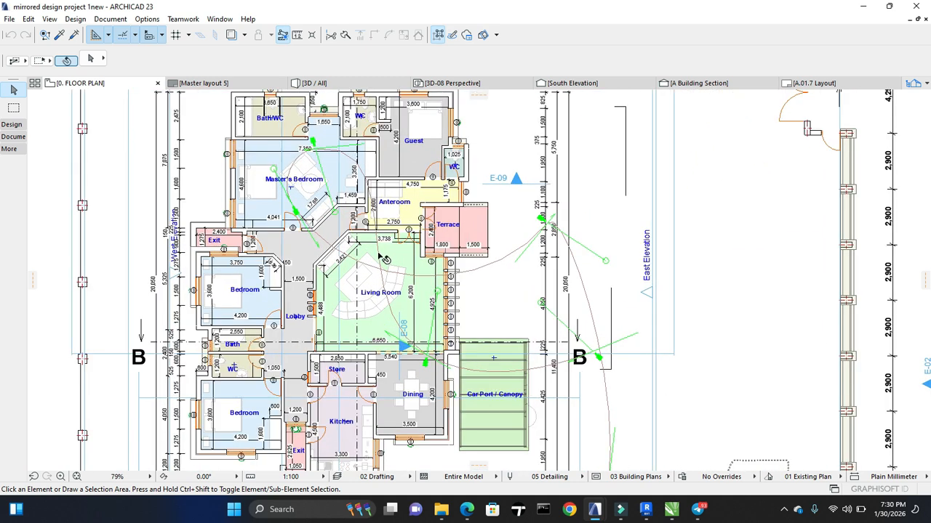
pyautogui.scroll(2, 388, 285)
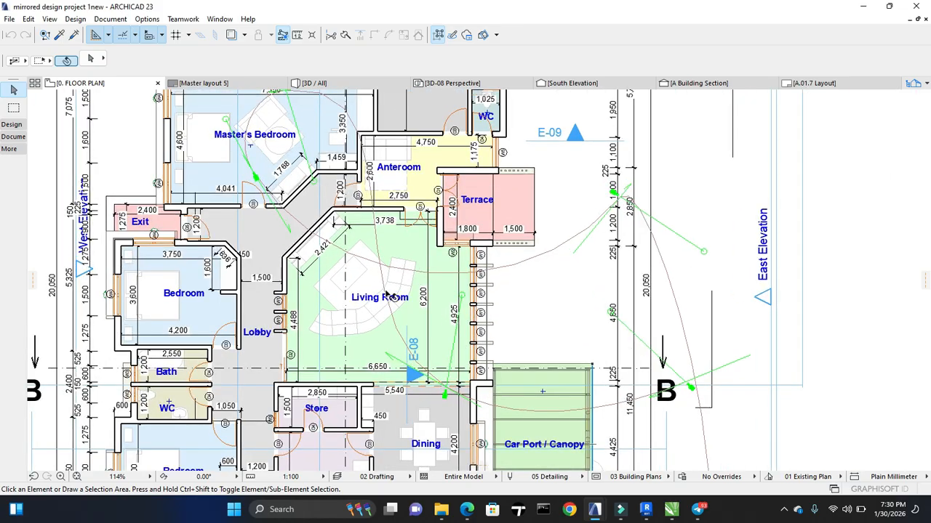
pyautogui.scroll(2, 399, 278)
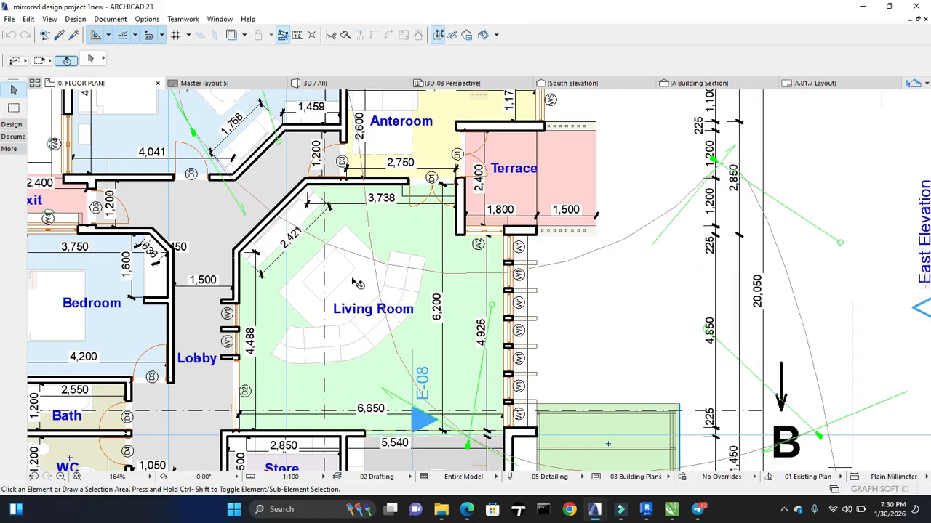
pyautogui.scroll(2, 355, 282)
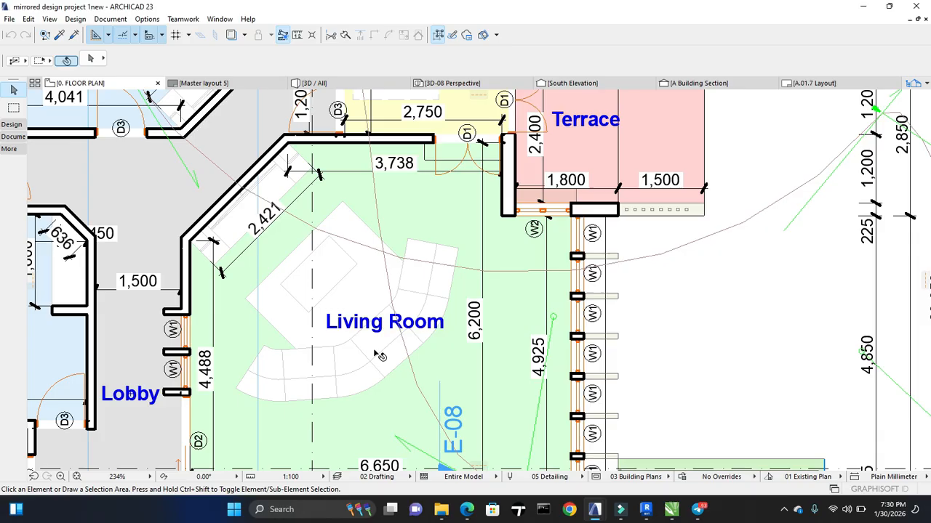
# Examine the furniture and sanitary fixtures in the master's bedroom, guest room and adjoining WC of the reference plan.
pyautogui.scroll(-2, 374, 350)
pyautogui.moveTo(408, 272); pyautogui.dragTo(429, 340, button='middle')
pyautogui.moveTo(435, 230); pyautogui.dragTo(446, 302, button='middle')
pyautogui.scroll(1, 427, 250)
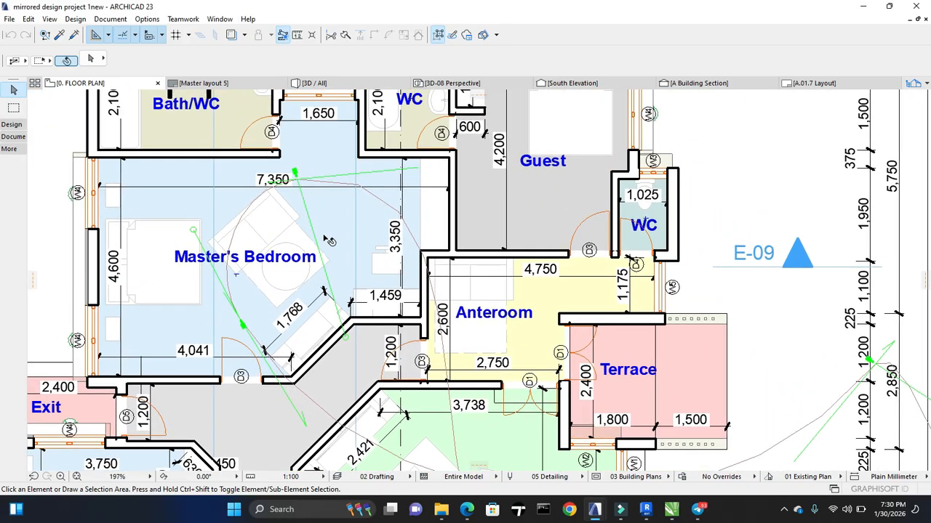
pyautogui.moveTo(385, 253); pyautogui.dragTo(420, 285, button='middle')
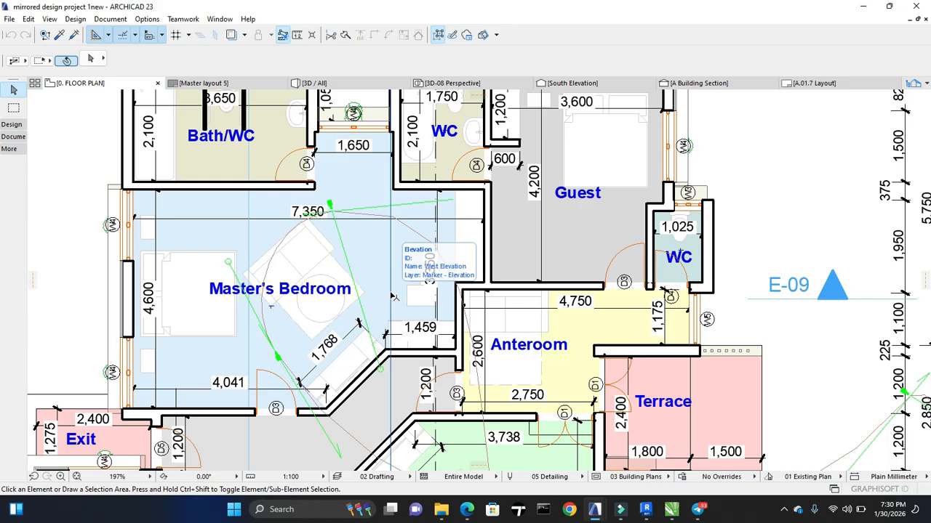
pyautogui.moveTo(423, 277)
pyautogui.mouseDown(button='middle')
pyautogui.moveTo(443, 313)
pyautogui.moveTo(440, 347)
pyautogui.moveTo(418, 277)
pyautogui.mouseUp(button='middle')
pyautogui.moveTo(561, 307); pyautogui.dragTo(524, 357, button='middle')
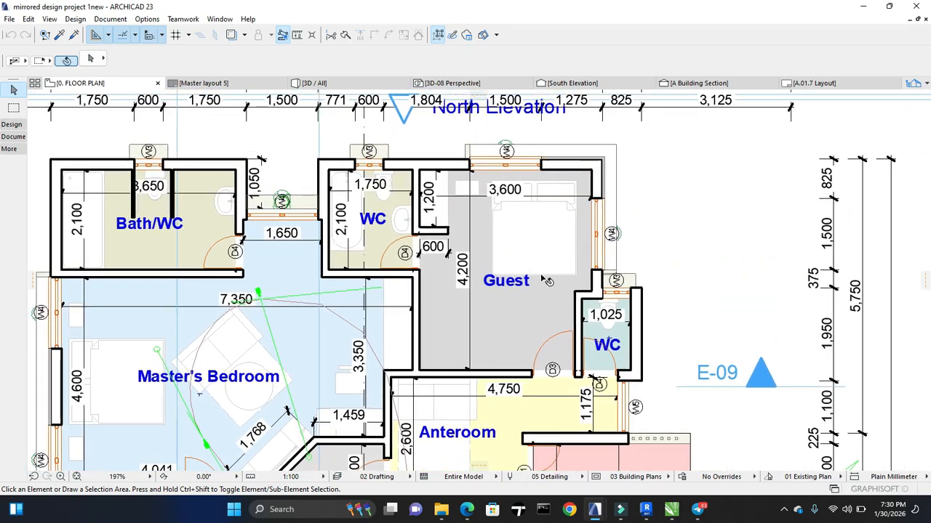
pyautogui.scroll(2, 545, 225)
pyautogui.scroll(3, 464, 181)
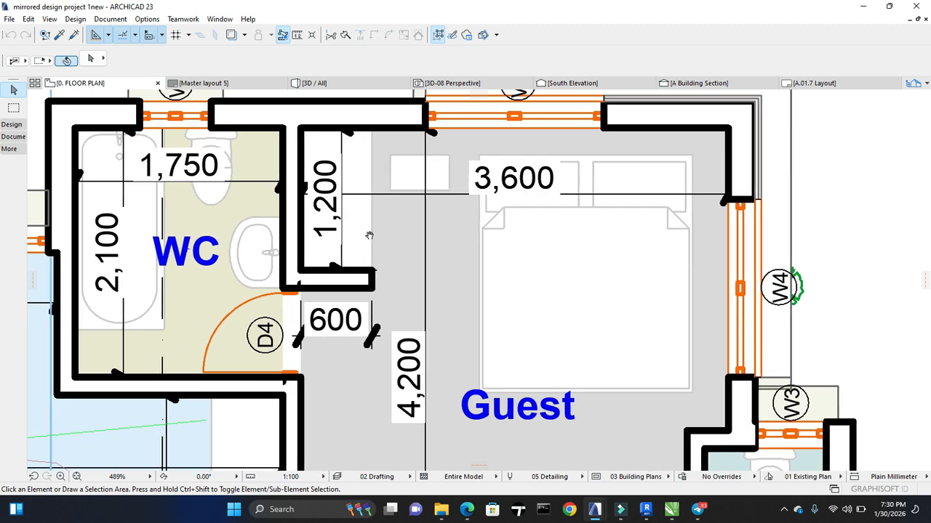
pyautogui.moveTo(332, 230); pyautogui.dragTo(499, 253, button='middle')
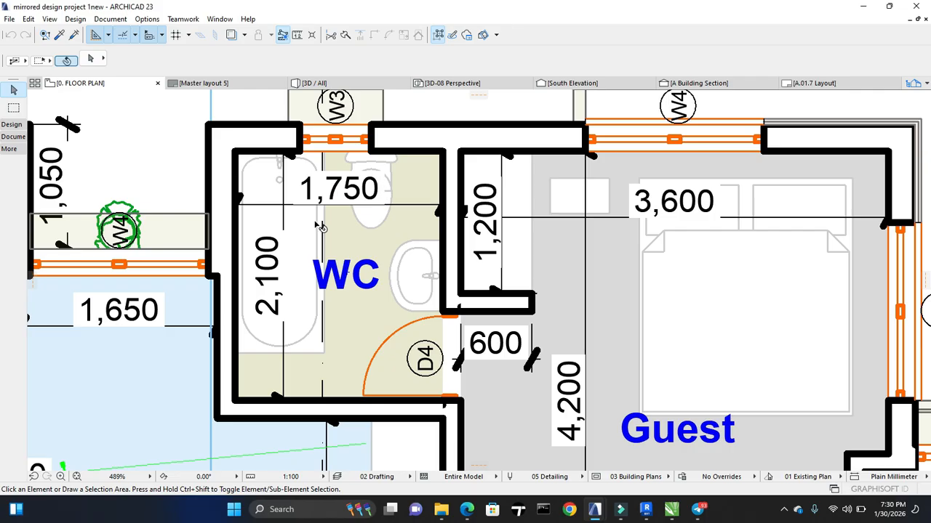
pyautogui.scroll(-5, 320, 228)
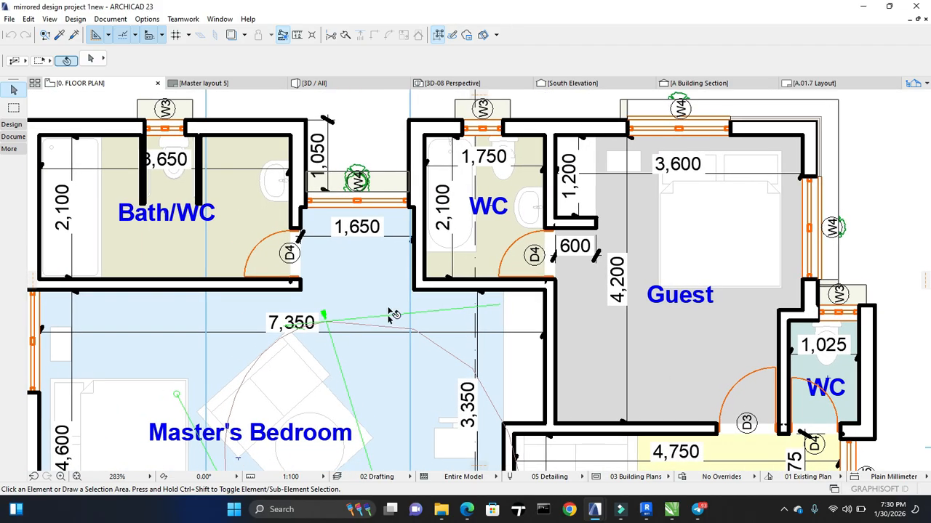
pyautogui.scroll(4, 320, 291)
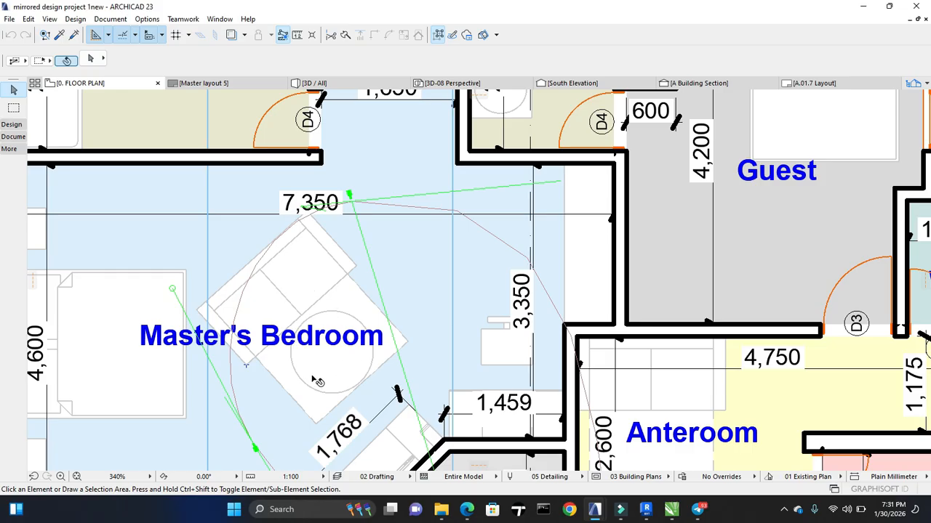
pyautogui.scroll(-2, 349, 348)
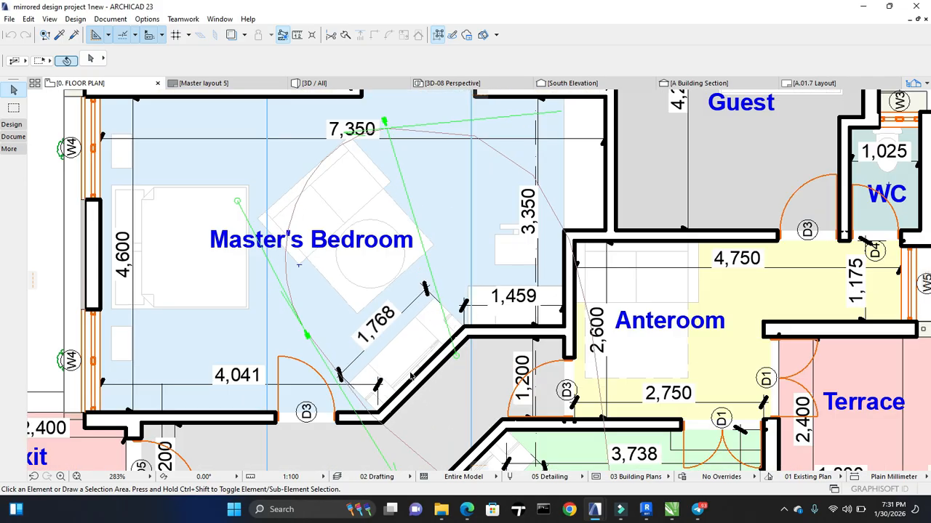
pyautogui.scroll(-4, 411, 377)
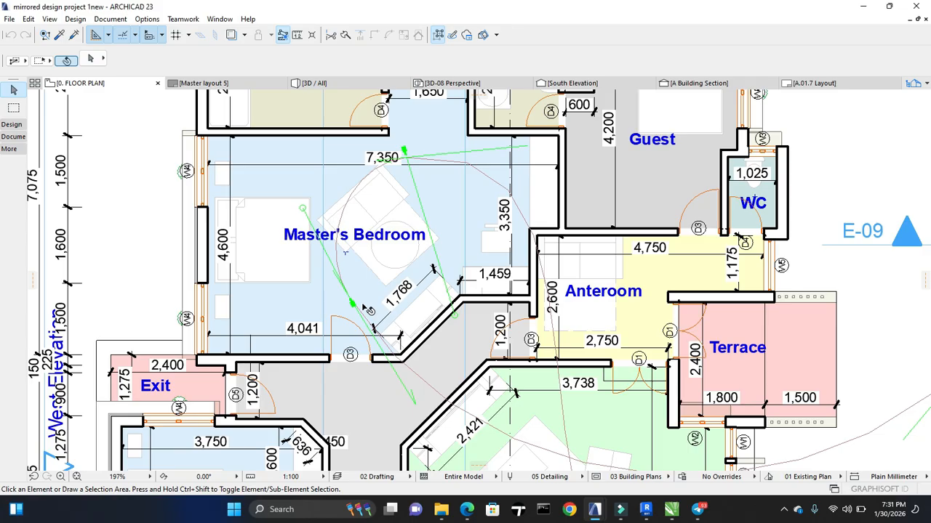
pyautogui.scroll(8, 369, 311)
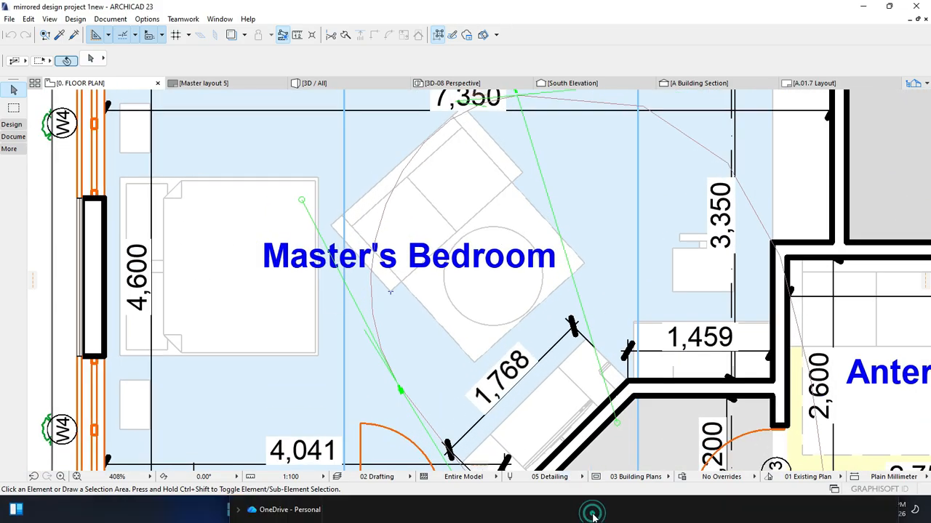
# Switch to the tutorial exercise 1 project and review its unfurnished rooms around the dining and living areas.
pyautogui.moveTo(594, 509)
pyautogui.click(469, 457)
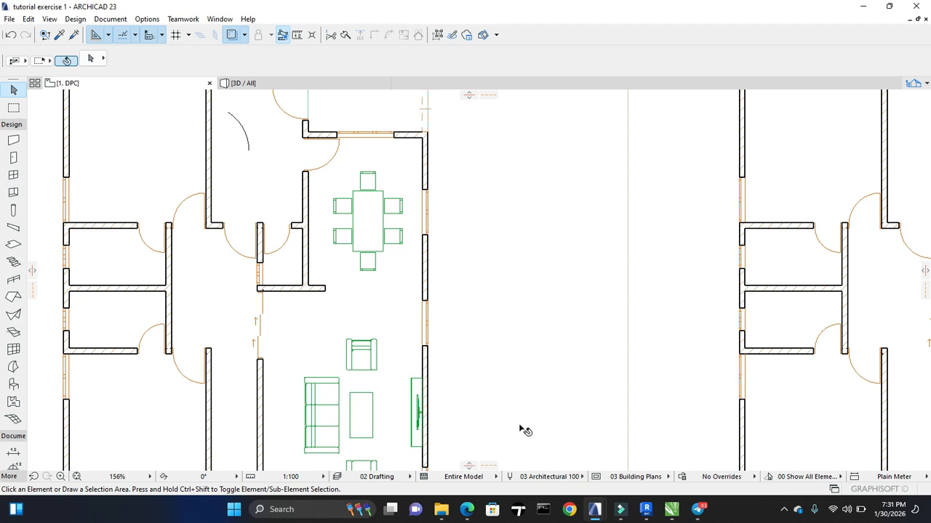
pyautogui.moveTo(459, 361); pyautogui.dragTo(552, 365, button='middle')
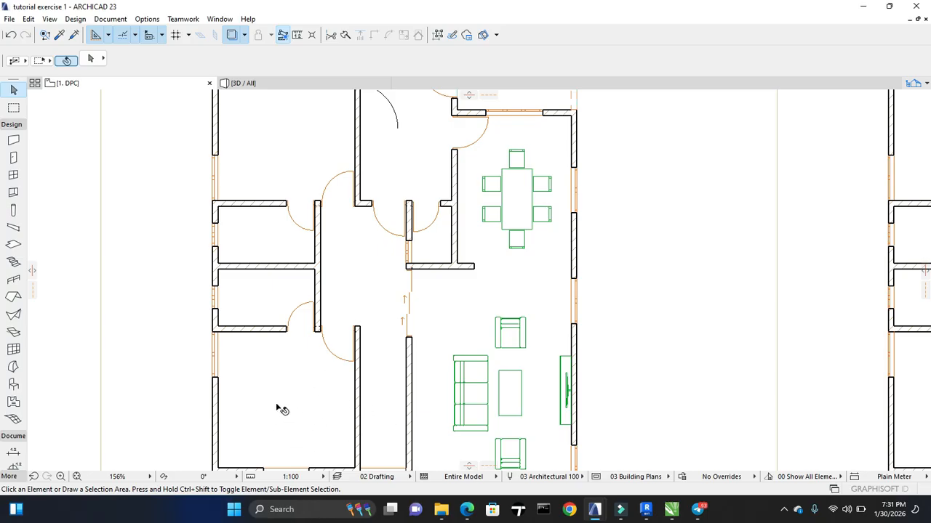
pyautogui.scroll(1, 226, 298)
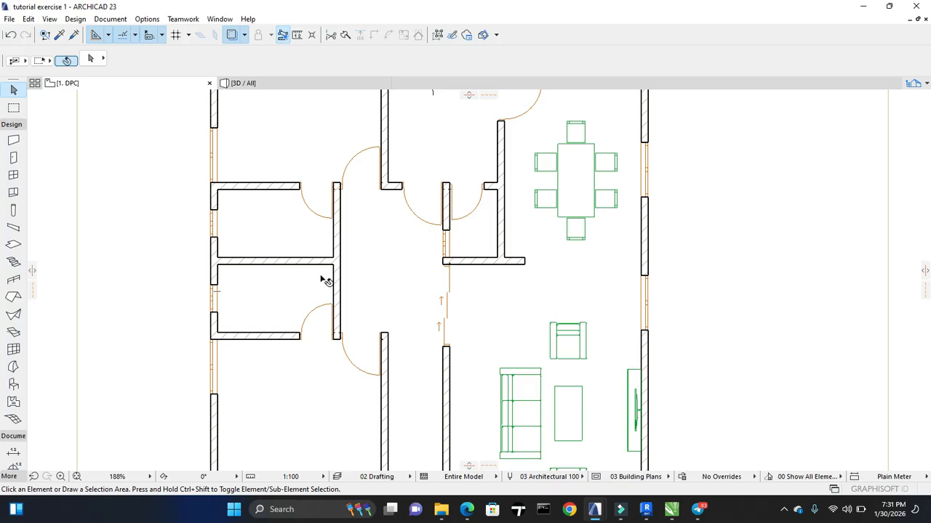
pyautogui.moveTo(312, 251); pyautogui.dragTo(318, 349, button='middle')
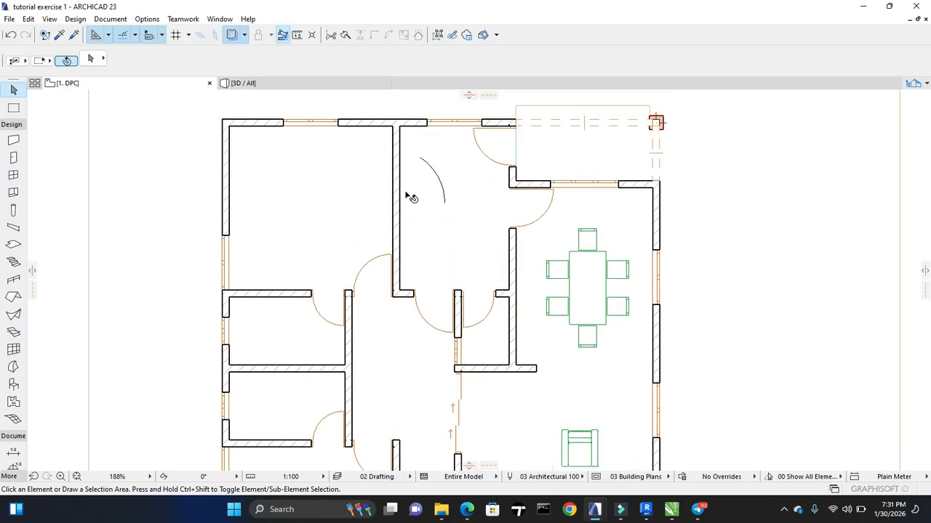
pyautogui.moveTo(313, 388); pyautogui.dragTo(307, 333, button='middle')
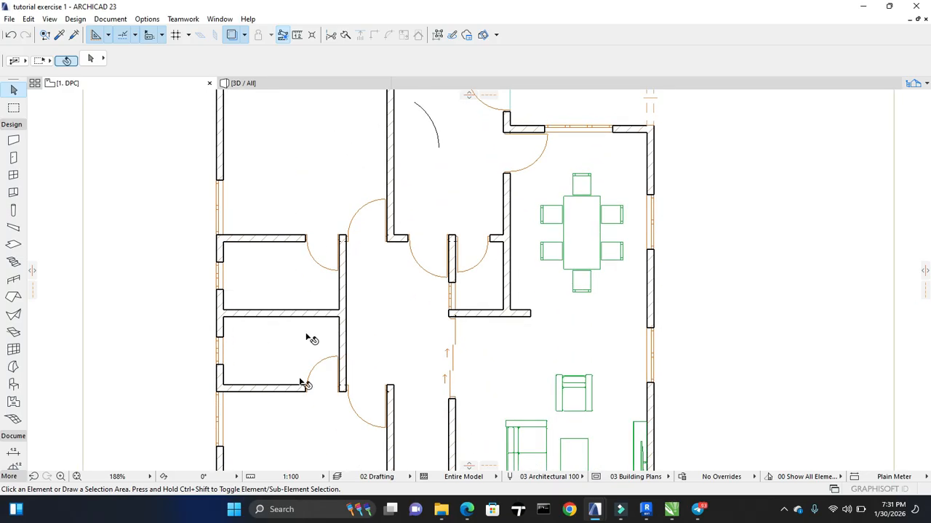
pyautogui.moveTo(316, 85)
pyautogui.scroll(-3, 461, 181)
pyautogui.scroll(5, 405, 233)
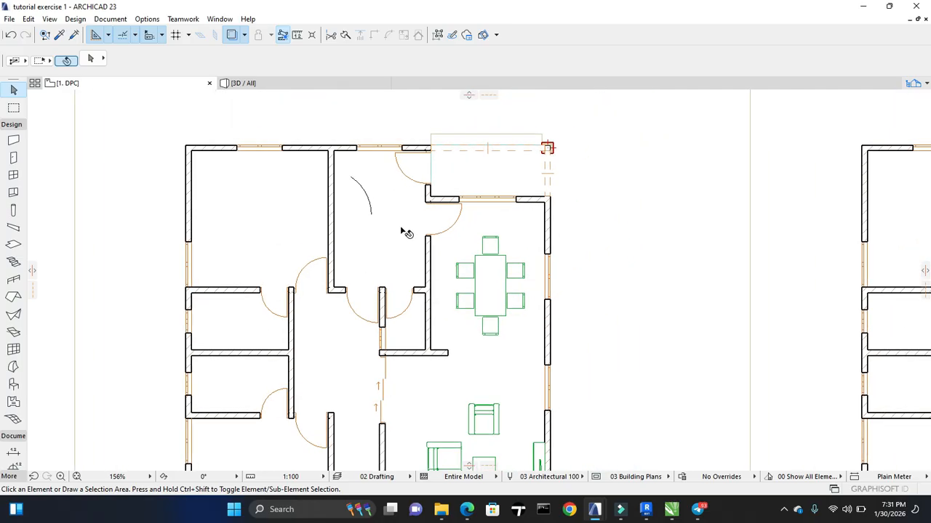
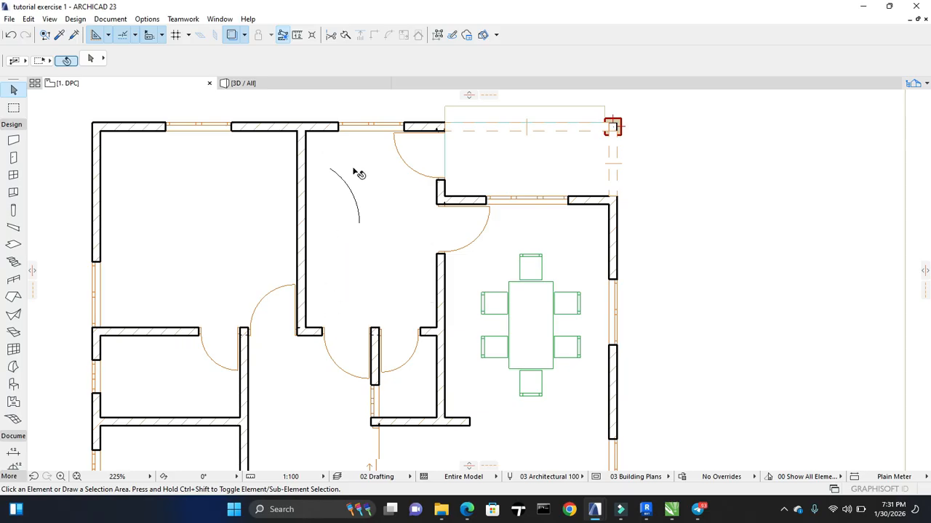
pyautogui.scroll(-1, 364, 184)
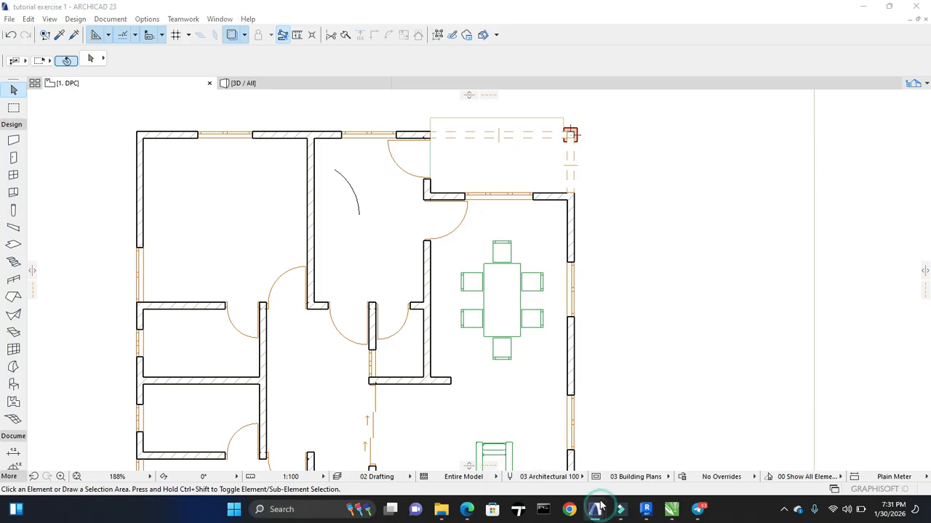
# Switch to the mirrored design project 1new file and examine the kitchen's counters, appliances, sink and cooker layout.
pyautogui.moveTo(601, 511)
pyautogui.click(687, 469)
pyautogui.scroll(-5, 536, 339)
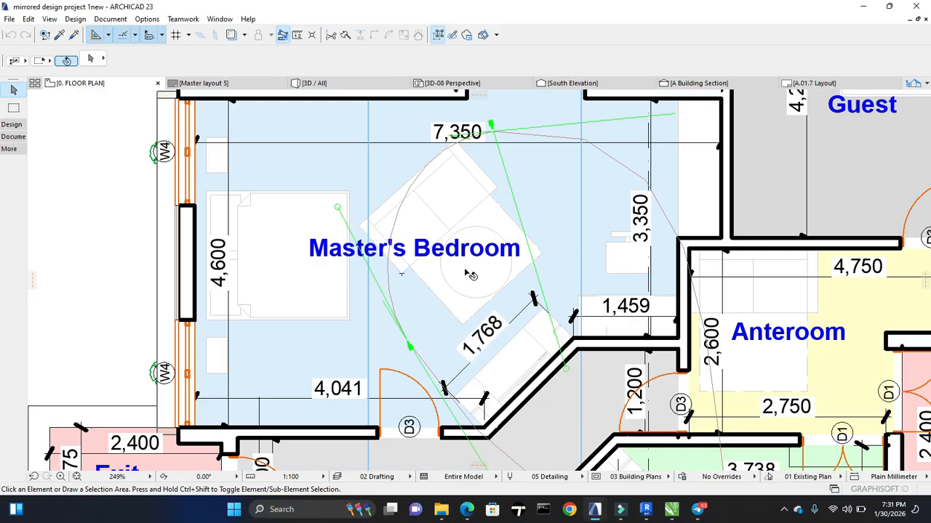
pyautogui.scroll(-8, 399, 221)
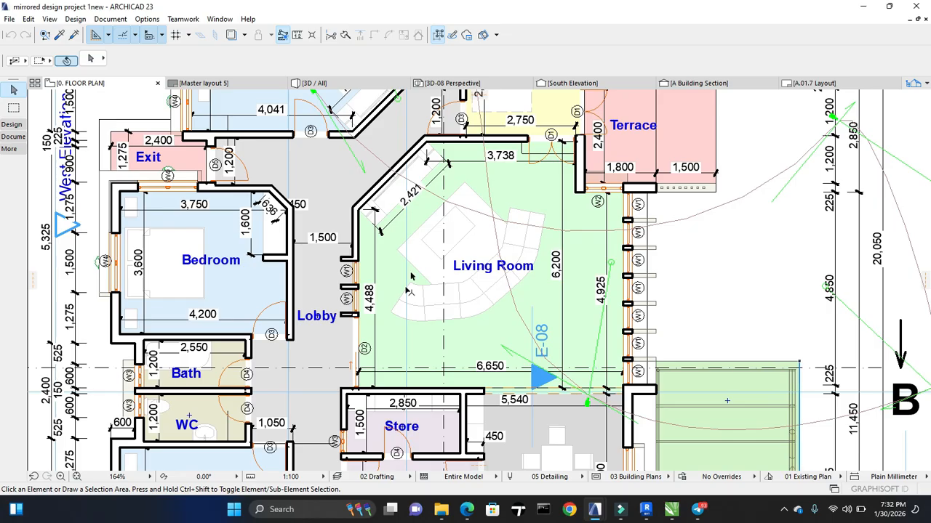
pyautogui.scroll(-3, 408, 301)
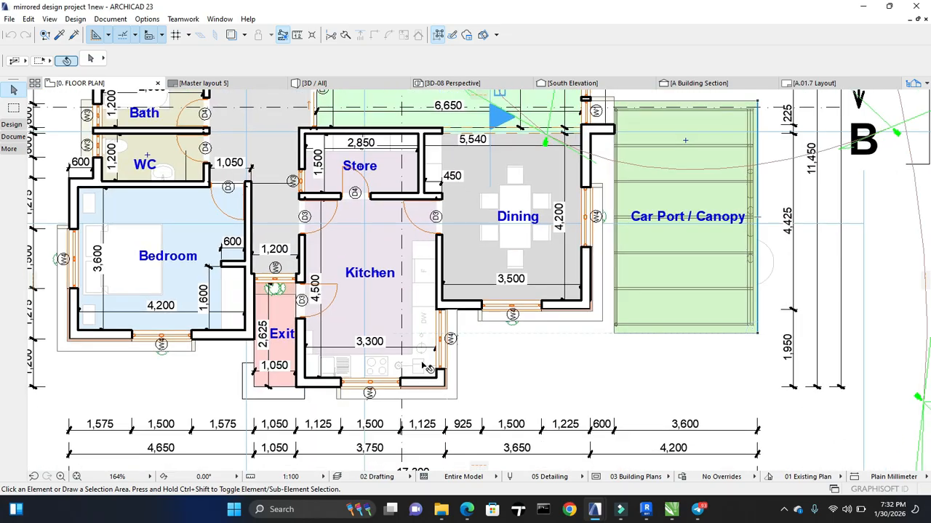
pyautogui.scroll(4, 412, 393)
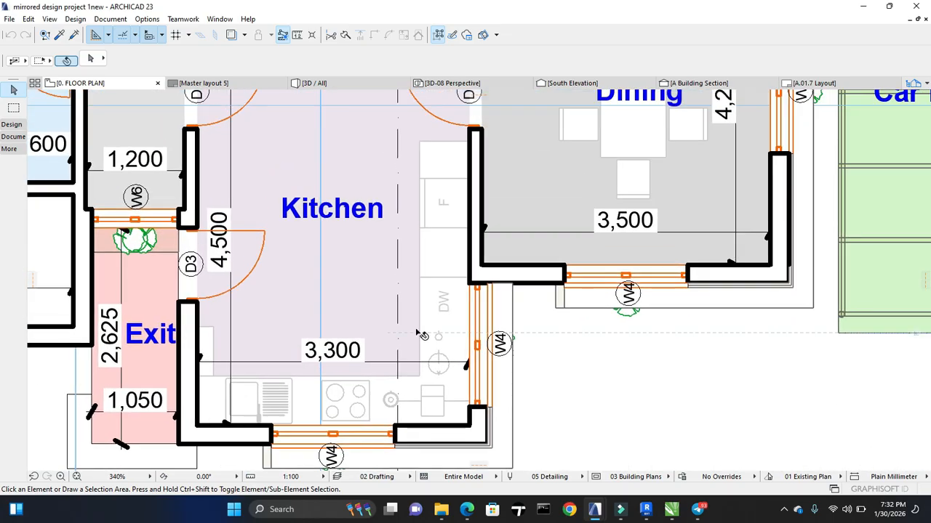
pyautogui.scroll(1, 418, 335)
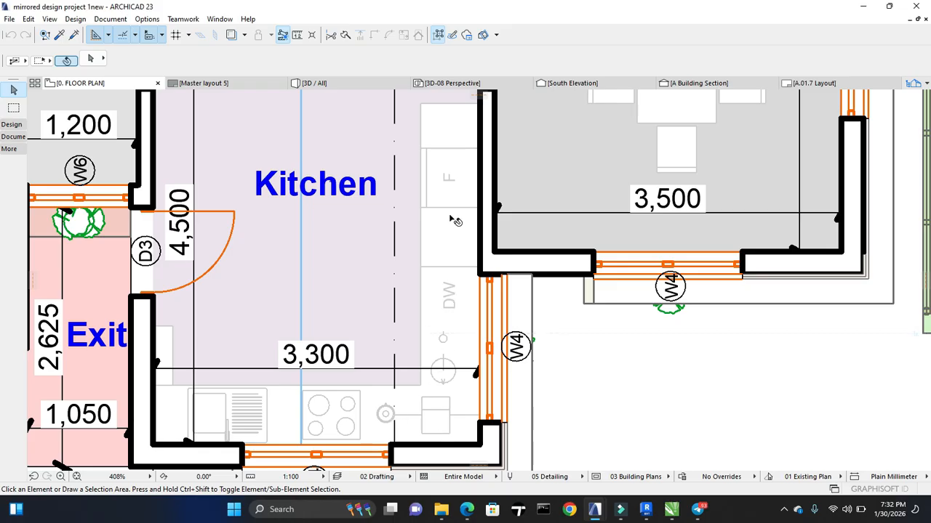
pyautogui.moveTo(450, 216); pyautogui.dragTo(462, 275, button='middle')
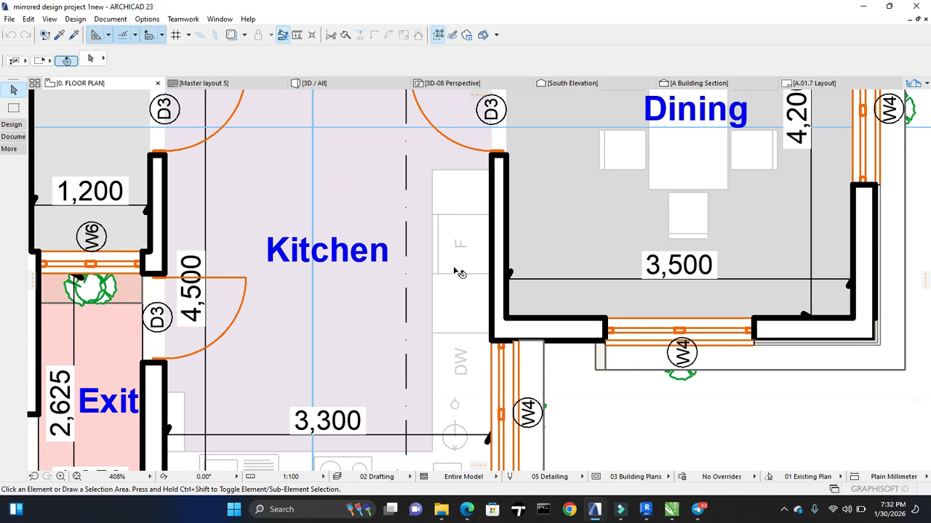
# Review the building model in 3D and open the 3D-01 Perspective document.
pyautogui.click(356, 84)
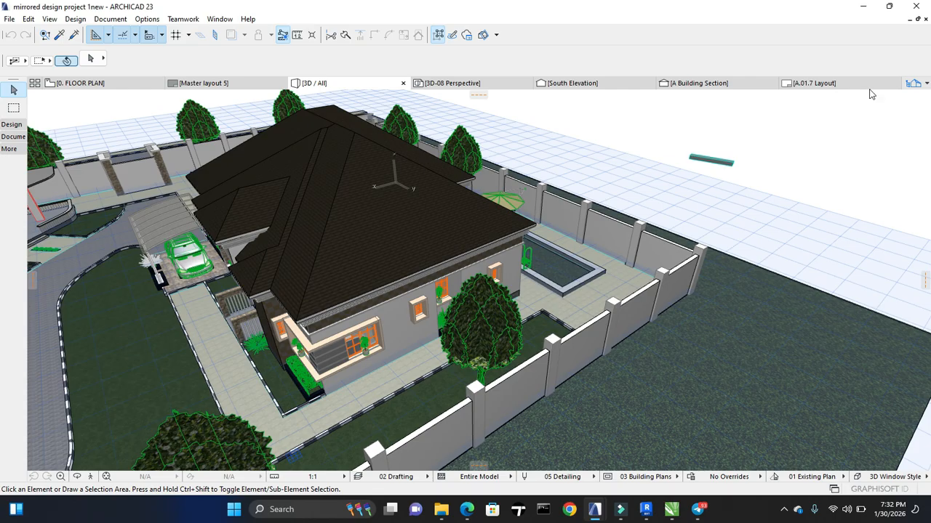
pyautogui.click(912, 82)
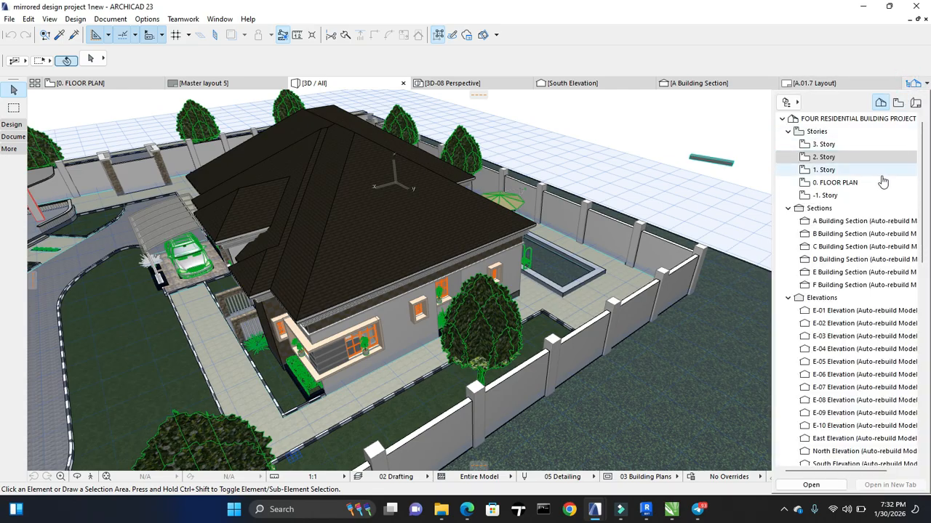
pyautogui.scroll(-4, 863, 297)
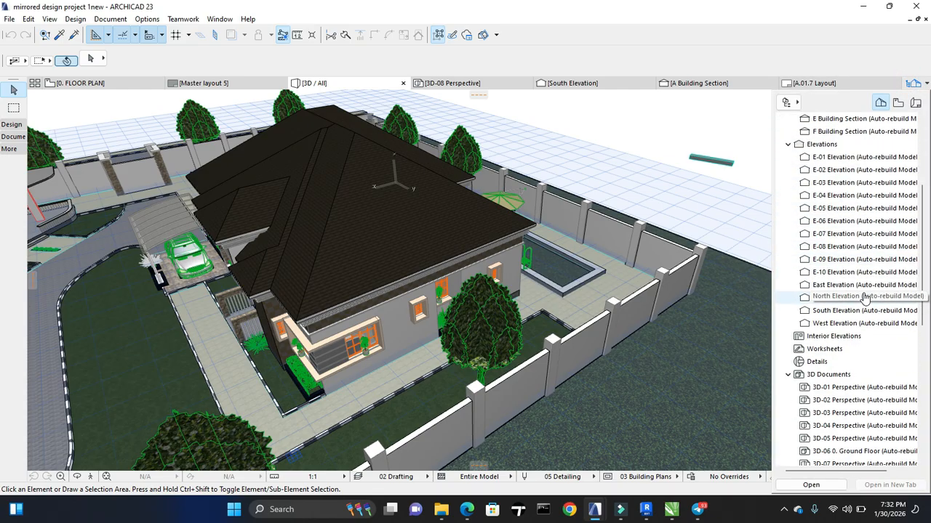
pyautogui.scroll(-2, 866, 299)
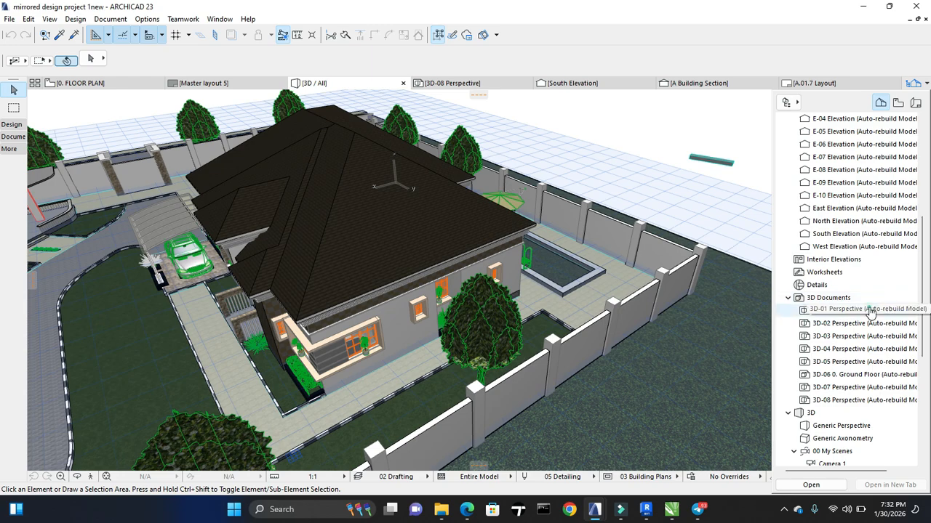
pyautogui.doubleClick(870, 310)
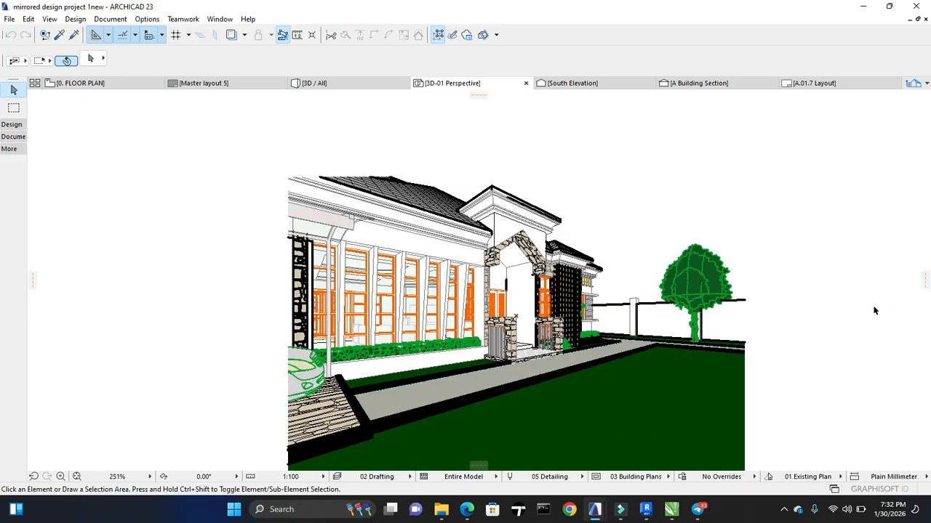
# View the saved Camera 1 and Camera 2 scenes of the mirrored design project.
pyautogui.click(913, 84)
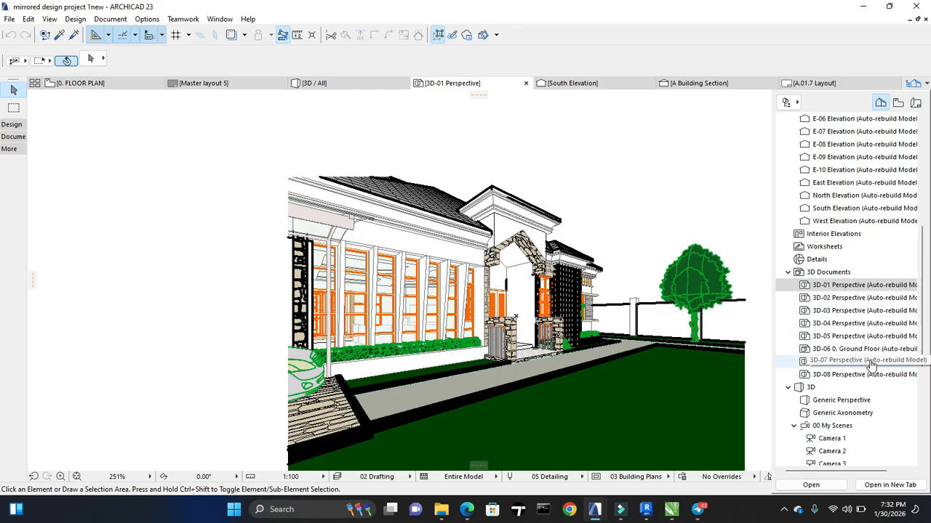
pyautogui.scroll(-1, 865, 387)
pyautogui.scroll(-1, 864, 386)
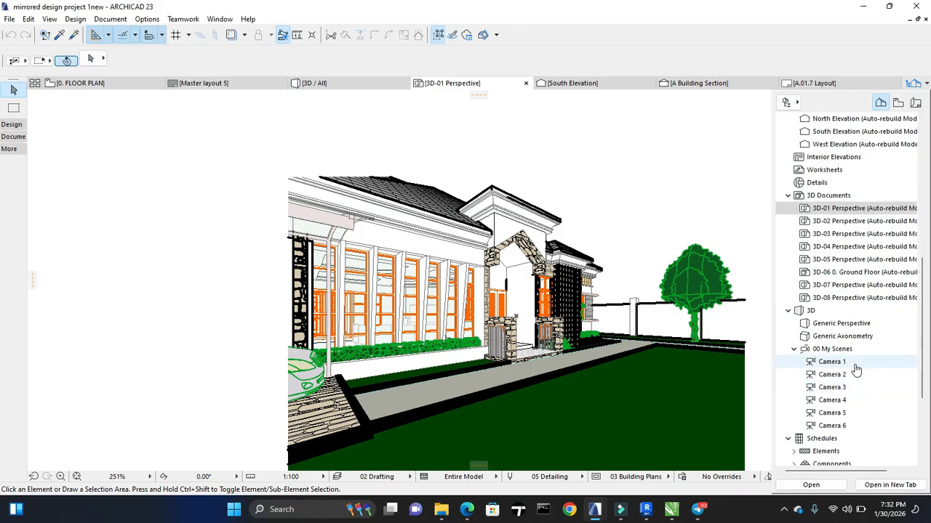
pyautogui.doubleClick(856, 365)
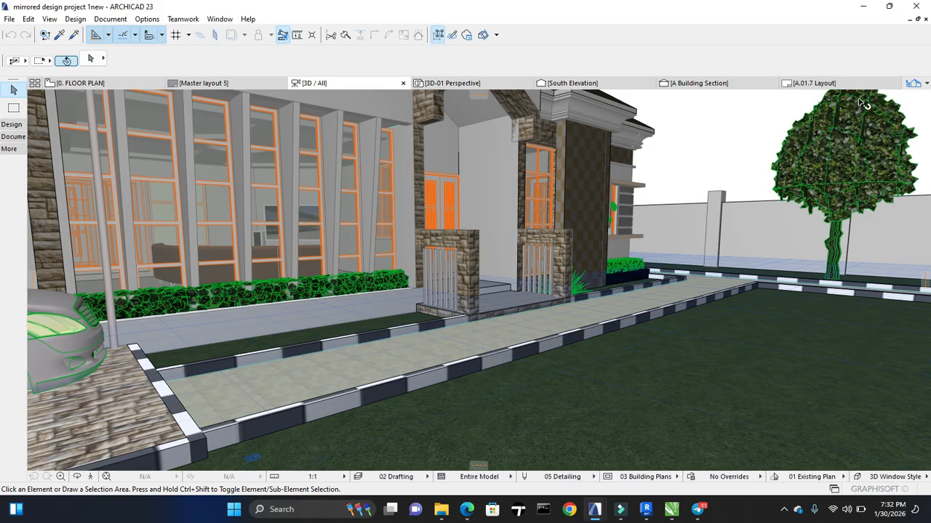
pyautogui.click(913, 83)
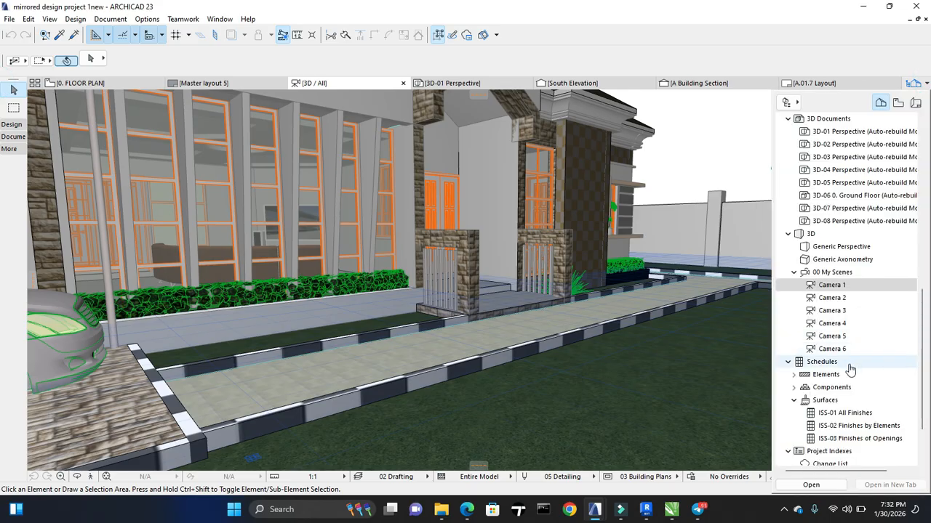
pyautogui.doubleClick(852, 308)
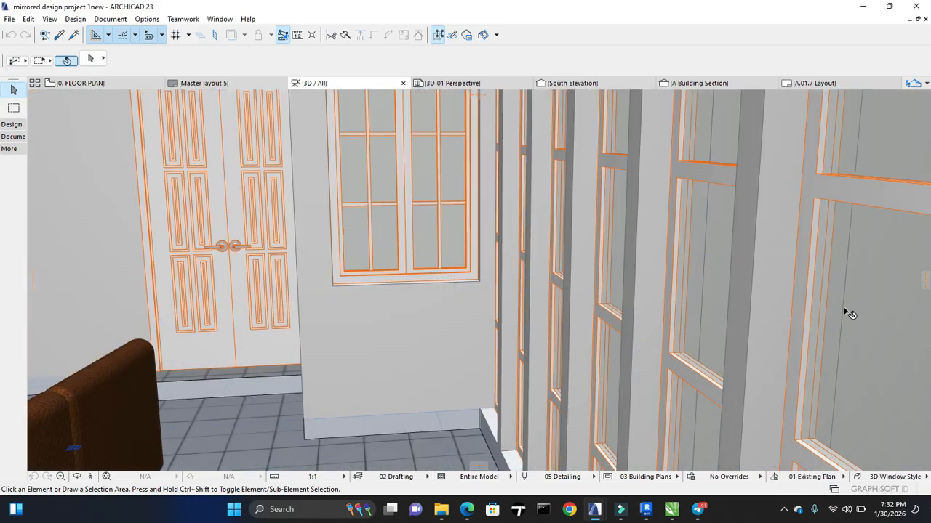
pyautogui.click(913, 83)
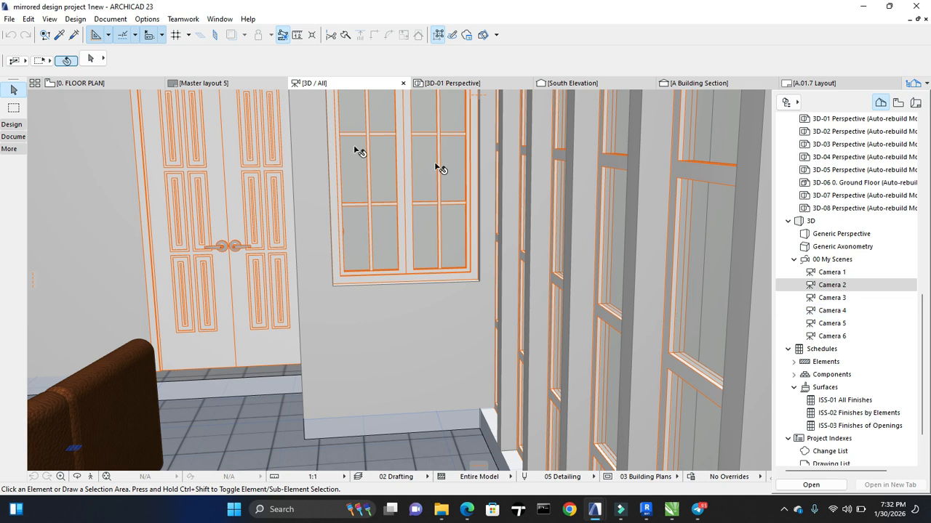
# Return to the floor plan around the kitchen and start the Camera tool.
pyautogui.click(93, 82)
pyautogui.scroll(-2, 208, 182)
pyautogui.moveTo(262, 207); pyautogui.dragTo(318, 259, button='middle')
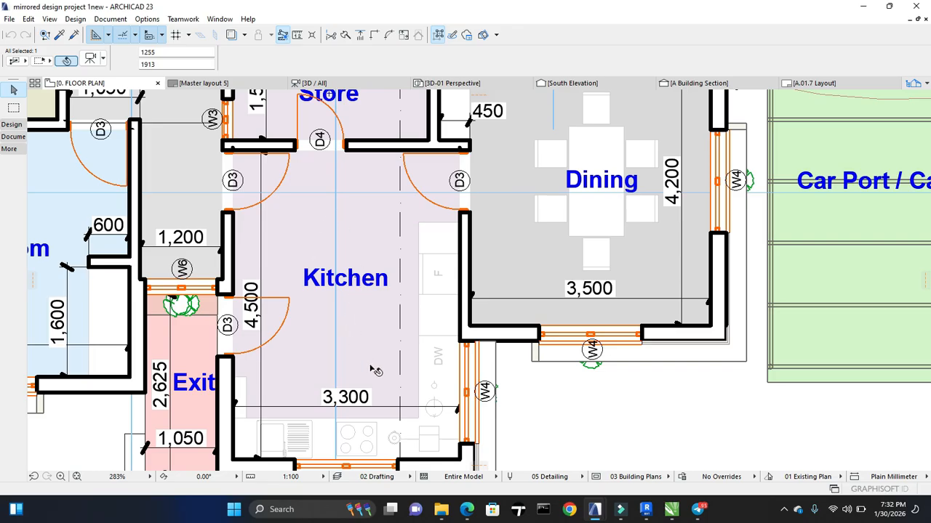
pyautogui.click(10, 149)
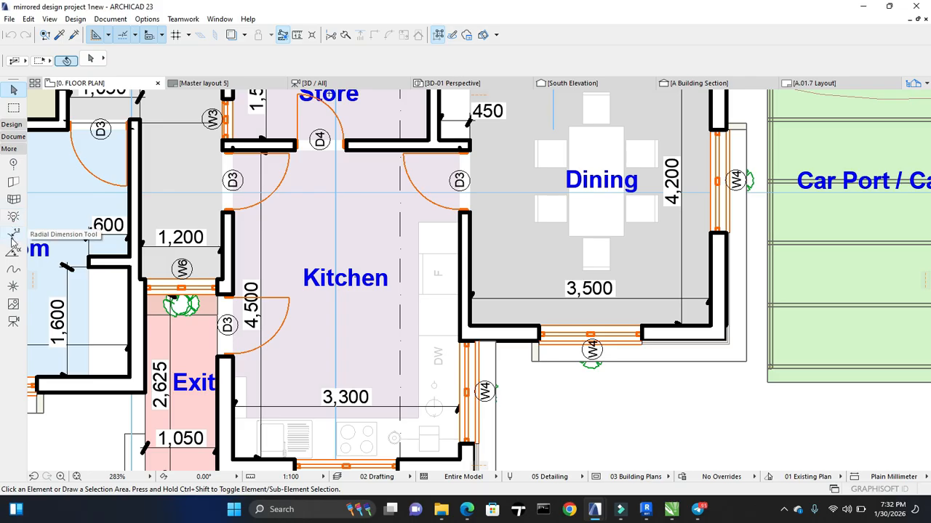
pyautogui.click(13, 321)
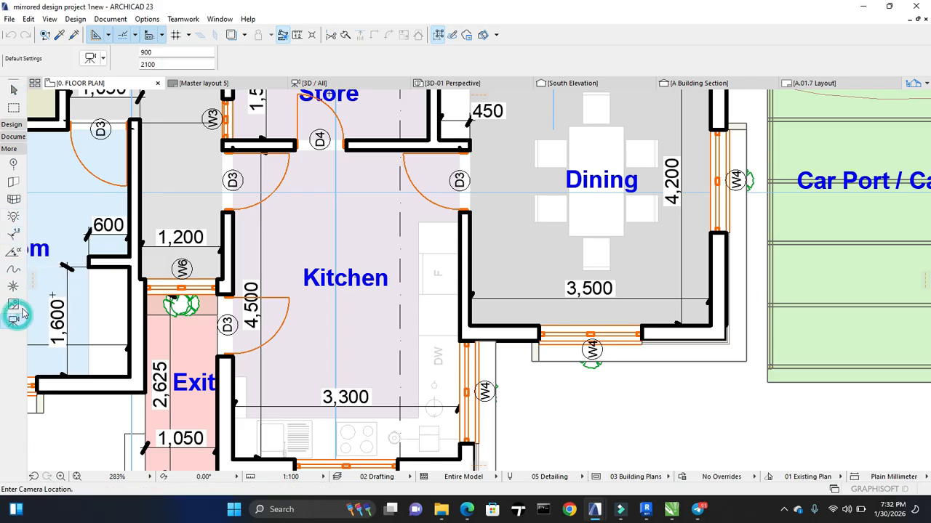
pyautogui.click(244, 165)
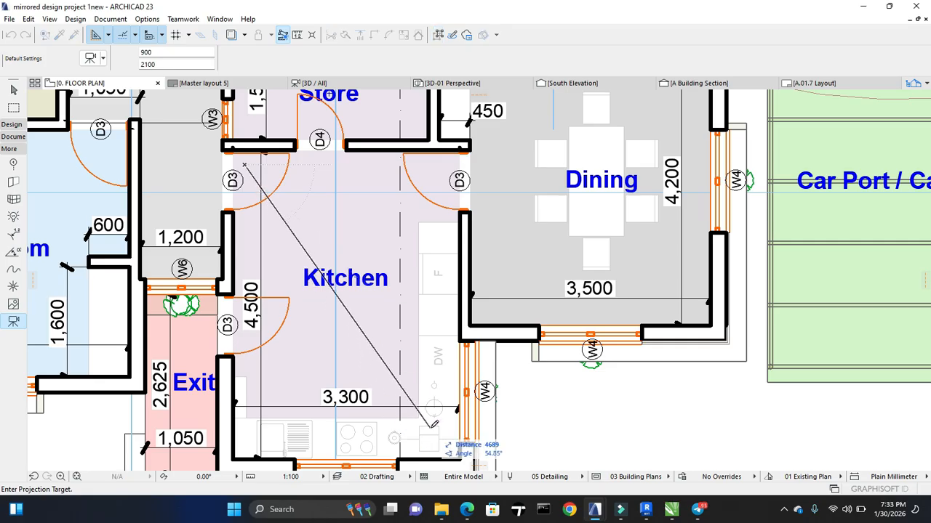
pyautogui.click(453, 217)
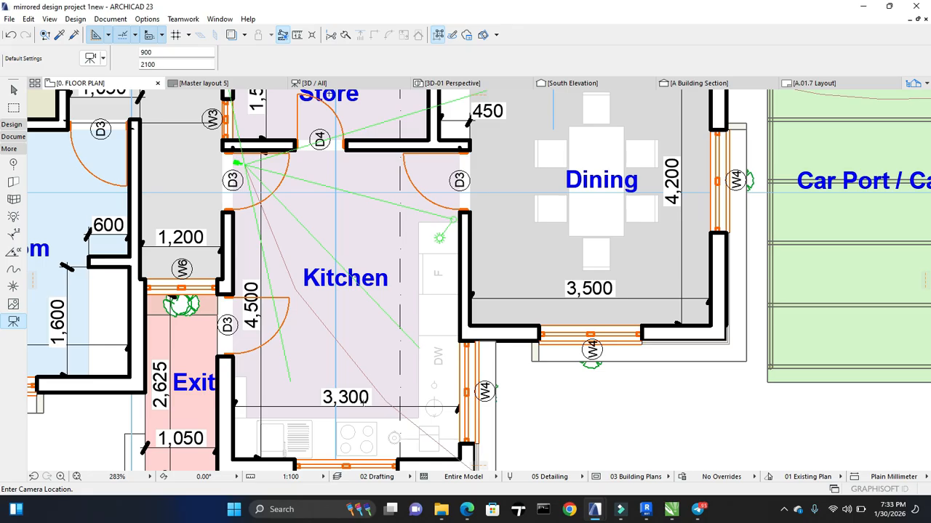
pyautogui.hotkey('ctrl', 'z')
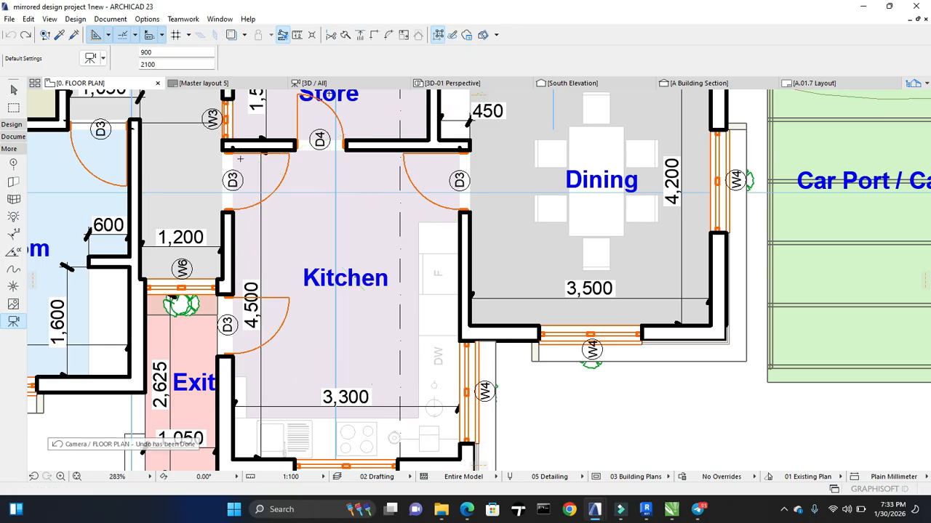
# Place a camera in the kitchen corner between the passage door D3 and the store, aimed at the diagonally opposite counter corner.
pyautogui.click(240, 157)
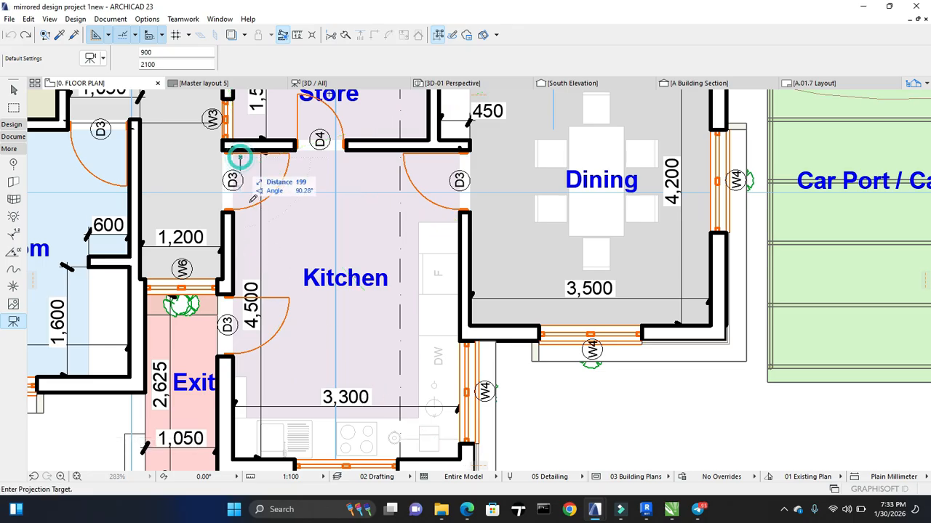
pyautogui.click(425, 422)
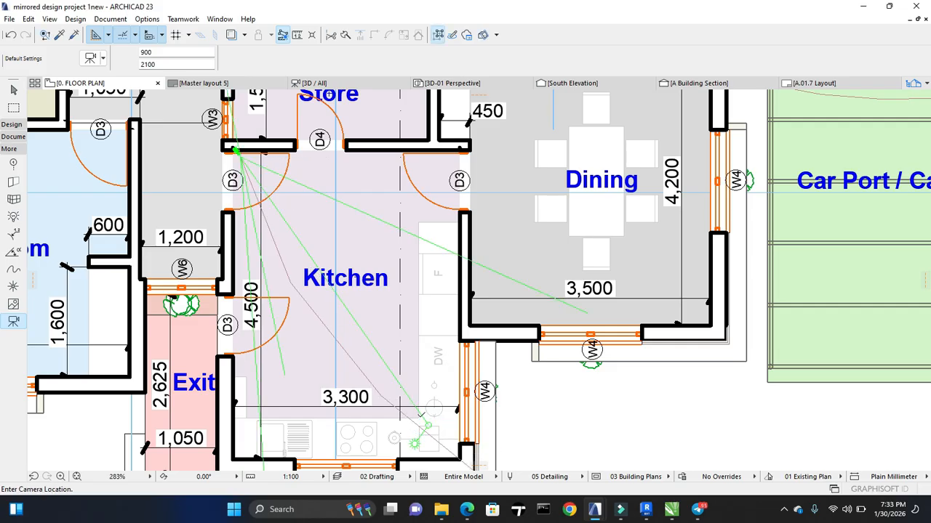
pyautogui.press('Escape')
# Widen the kitchen camera's view cone by stretching its edge to the wall beside the exit.
pyautogui.click(246, 169)
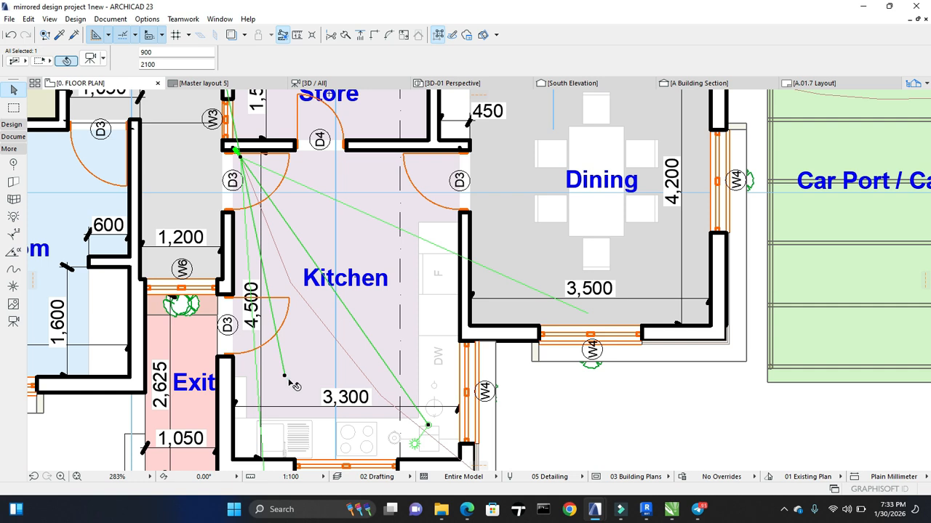
pyautogui.click(288, 381)
pyautogui.press('Escape')
pyautogui.click(239, 158)
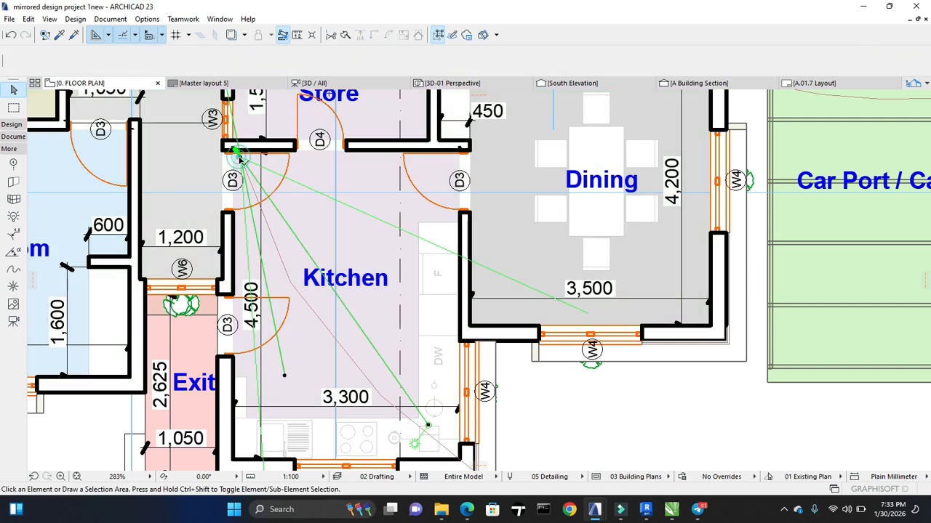
pyautogui.click(285, 376)
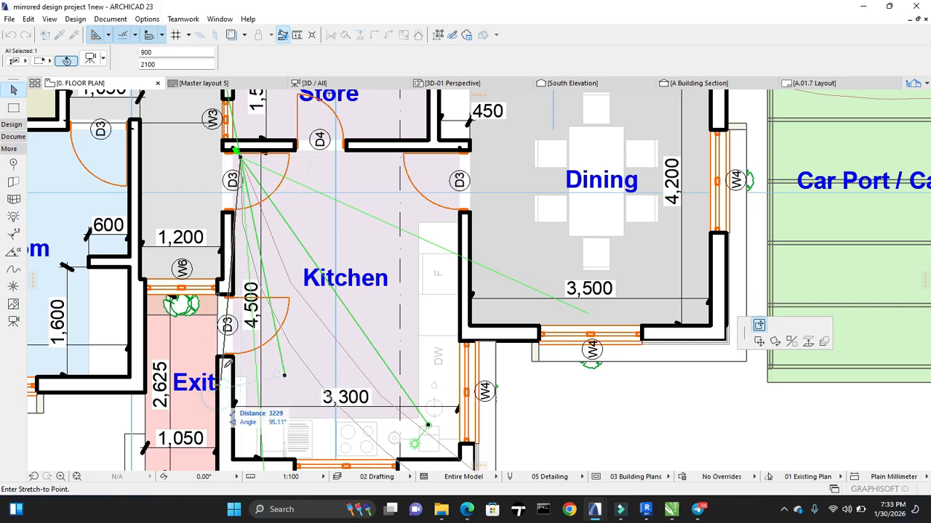
pyautogui.click(218, 370)
pyautogui.press('Escape')
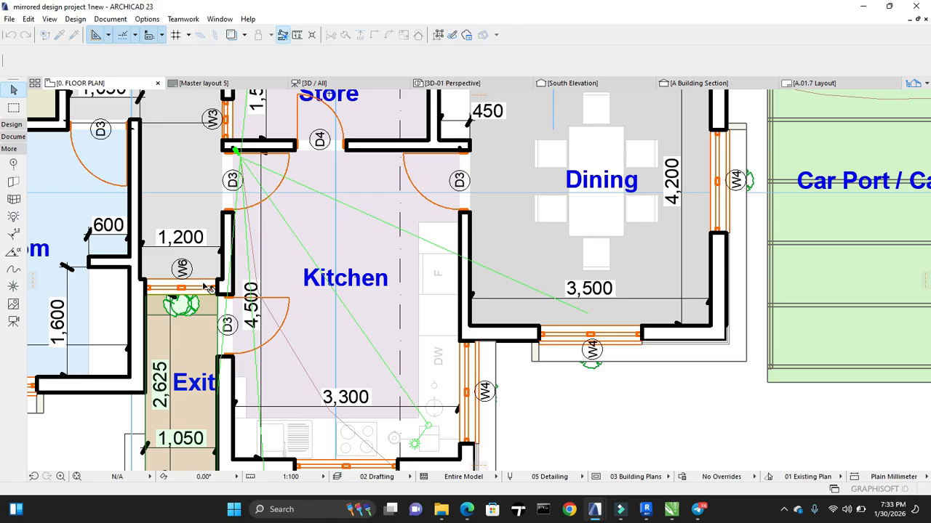
# Open the newly placed kitchen camera's scene, Camera 7, in 3D.
pyautogui.scroll(-2, 208, 287)
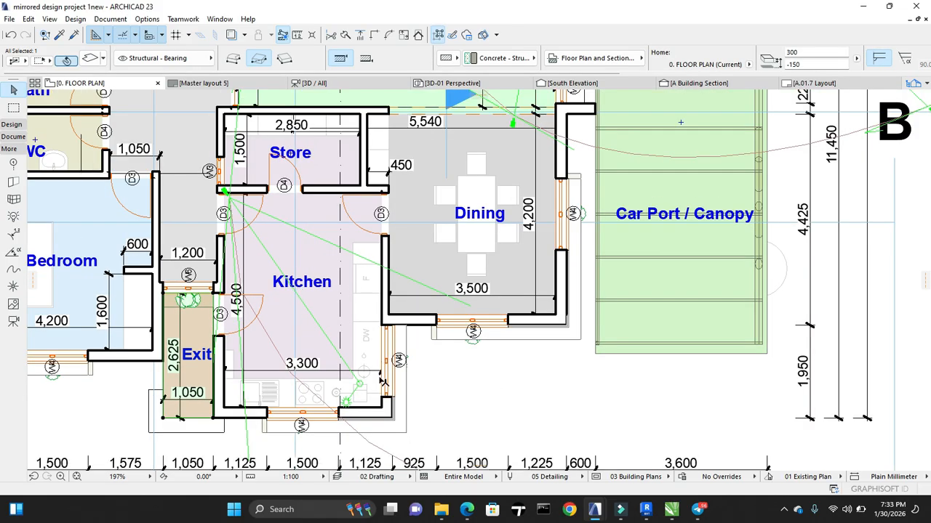
pyautogui.click(359, 385)
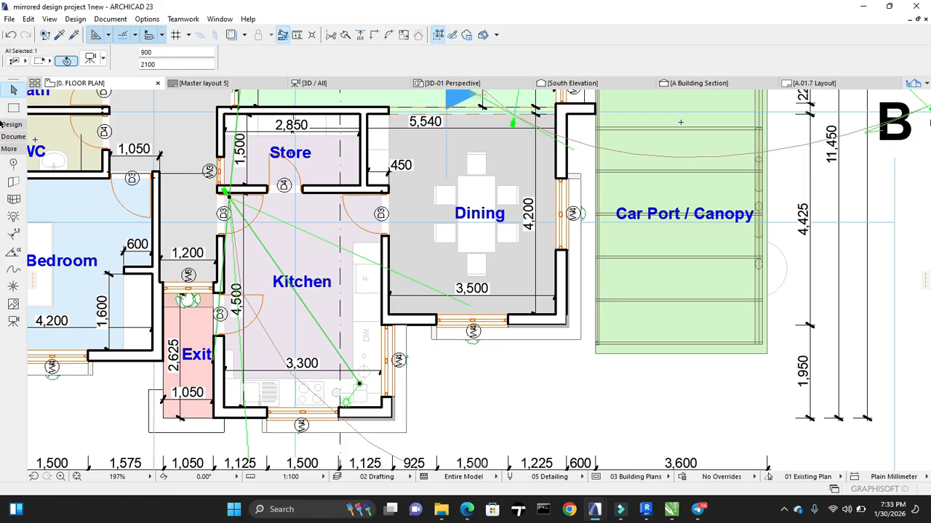
pyautogui.click(914, 83)
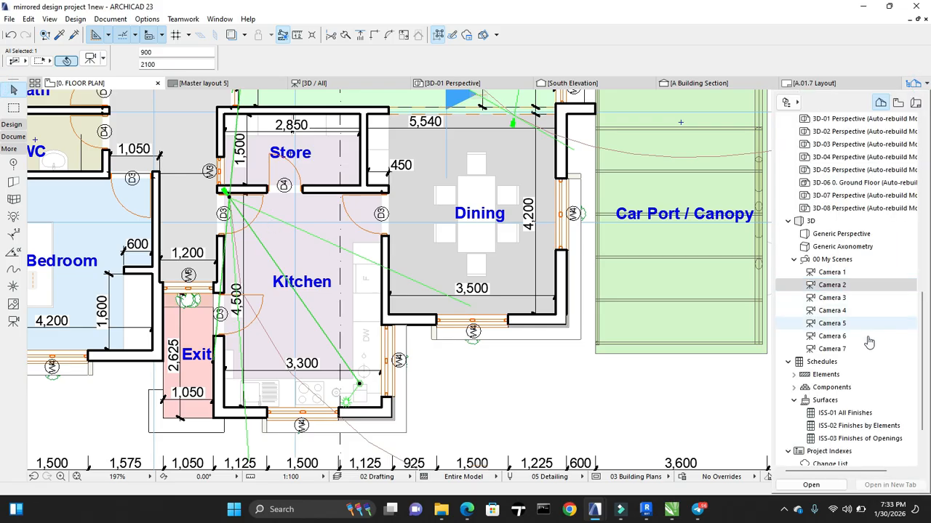
pyautogui.doubleClick(867, 350)
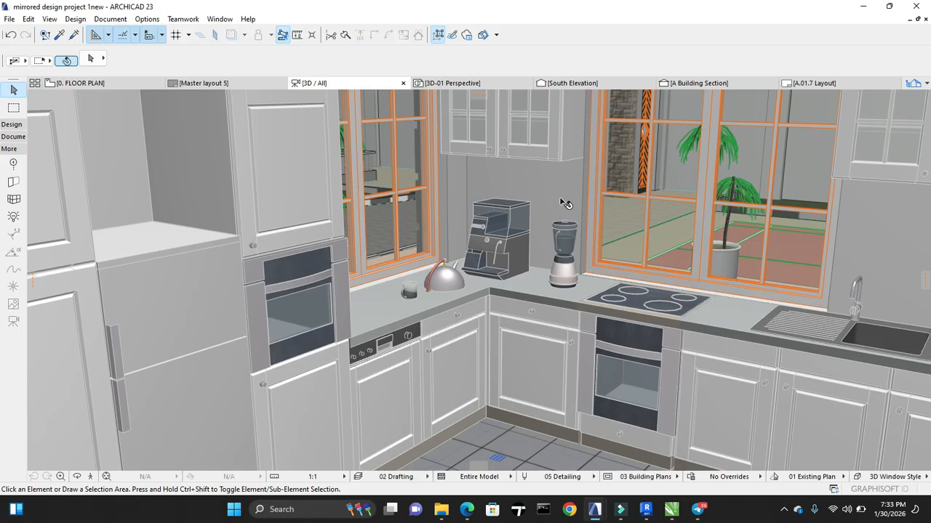
# Examine the kitchen's cabinets, fridge, built-in ovens and counter corner in the 3D camera view.
pyautogui.rightClick(558, 174)
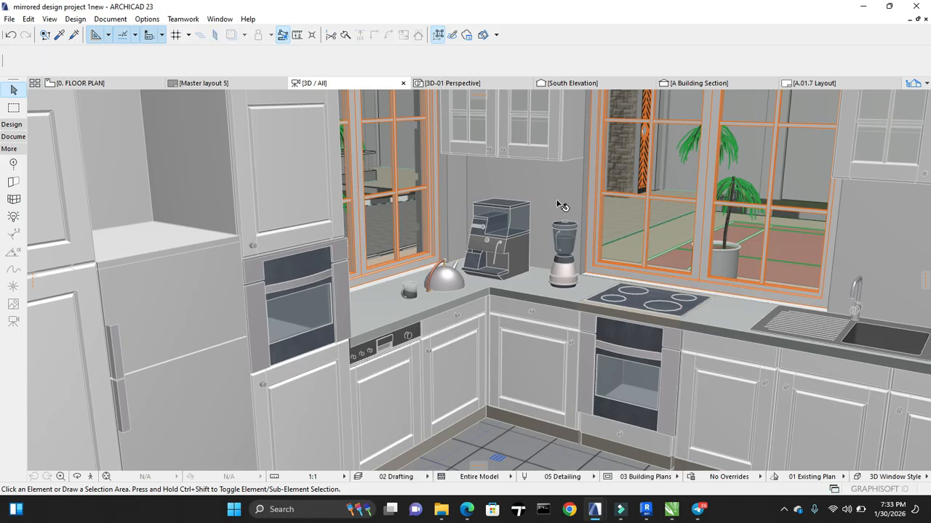
pyautogui.click(492, 237)
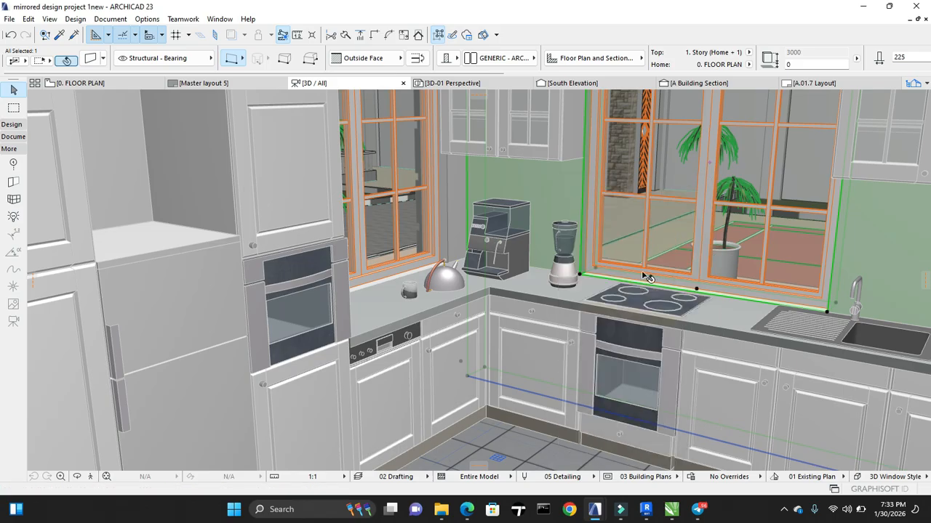
pyautogui.press('Escape')
pyautogui.moveTo(501, 209); pyautogui.dragTo(568, 176, button='middle')
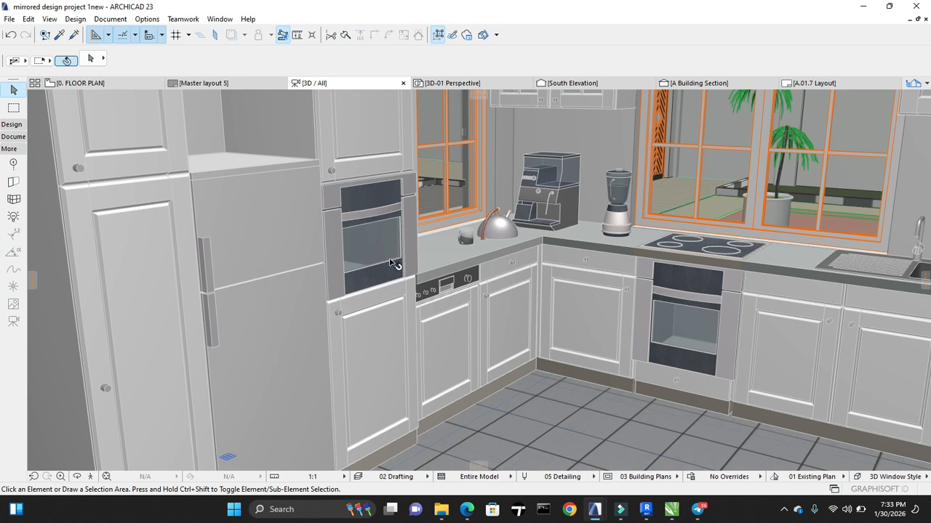
pyautogui.moveTo(668, 282); pyautogui.dragTo(632, 315, button='middle')
pyautogui.scroll(5, 613, 243)
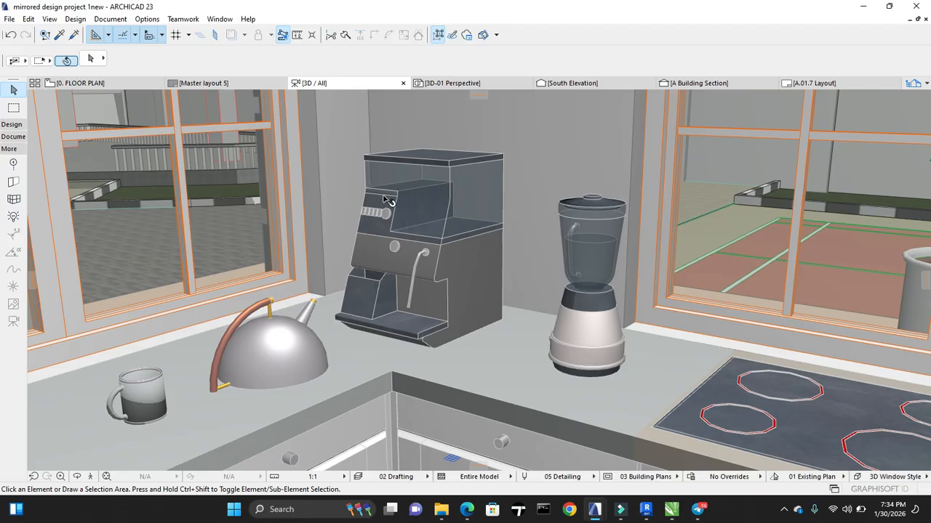
# Inspect the Coffee Maker 23 object and the kettle, blender, cooktop and sink along the kitchen counter.
pyautogui.click(407, 221)
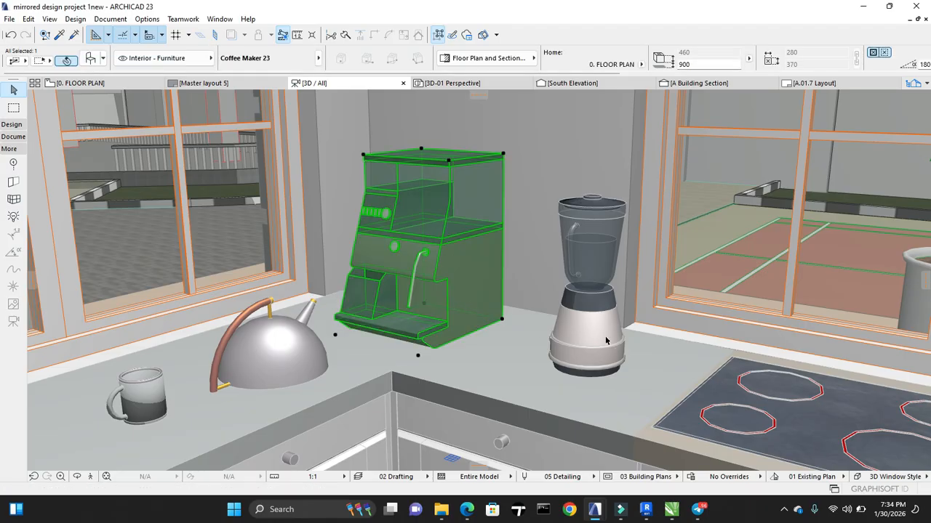
pyautogui.press('Escape')
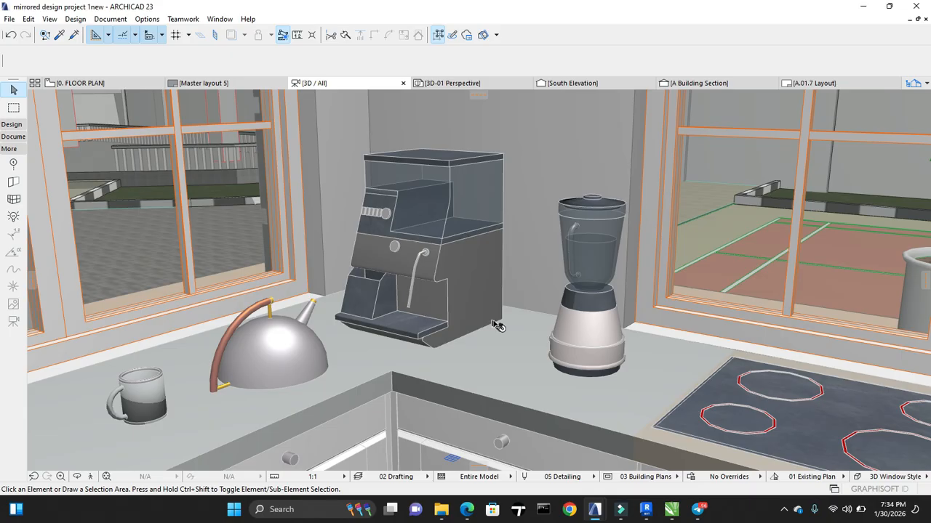
pyautogui.rightClick(473, 323)
pyautogui.press('Escape')
pyautogui.keyDown('shift'); pyautogui.moveTo(438, 384); pyautogui.dragTo(586, 378, button='middle'); pyautogui.keyUp('shift')
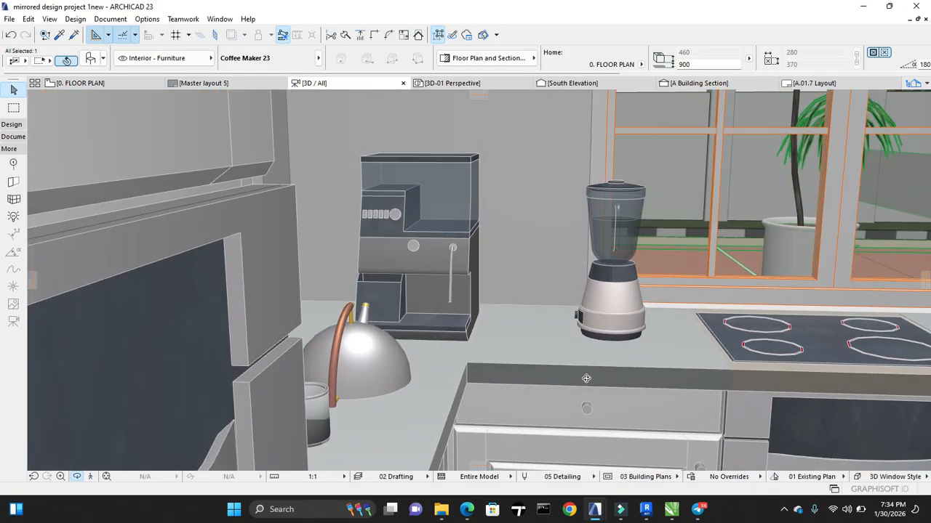
pyautogui.moveTo(465, 240)
pyautogui.keyDown('shift'); pyautogui.mouseDown(button='middle')
pyautogui.moveTo(389, 328)
pyautogui.moveTo(462, 328)
pyautogui.moveTo(576, 283)
pyautogui.moveTo(496, 279)
pyautogui.mouseUp(button='middle'); pyautogui.keyUp('shift')
pyautogui.keyDown('shift'); pyautogui.moveTo(809, 378); pyautogui.dragTo(647, 322, button='middle'); pyautogui.keyUp('shift')
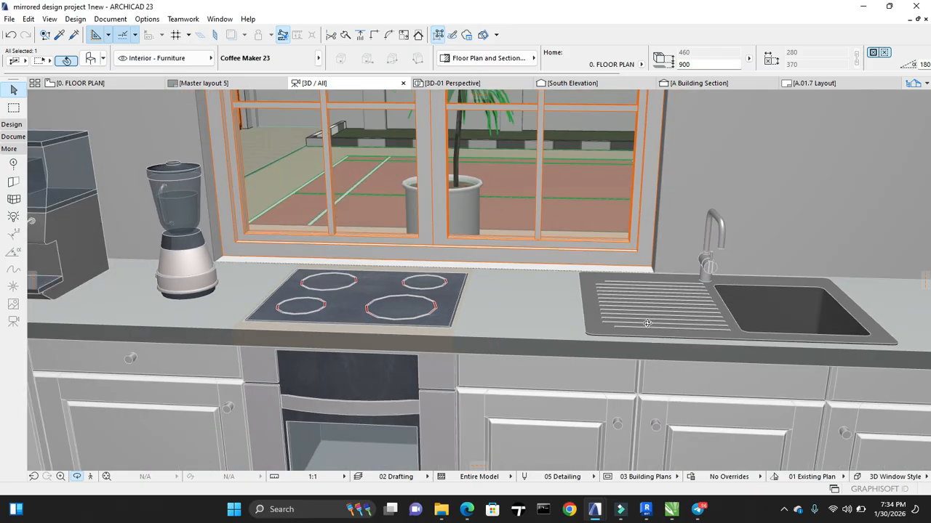
# Examine the kitchen counter in 3D from the sink and cooktop round the corner to the kettle, cup and built-in oven.
pyautogui.keyDown('shift'); pyautogui.moveTo(548, 308); pyautogui.dragTo(527, 290, button='middle'); pyautogui.keyUp('shift')
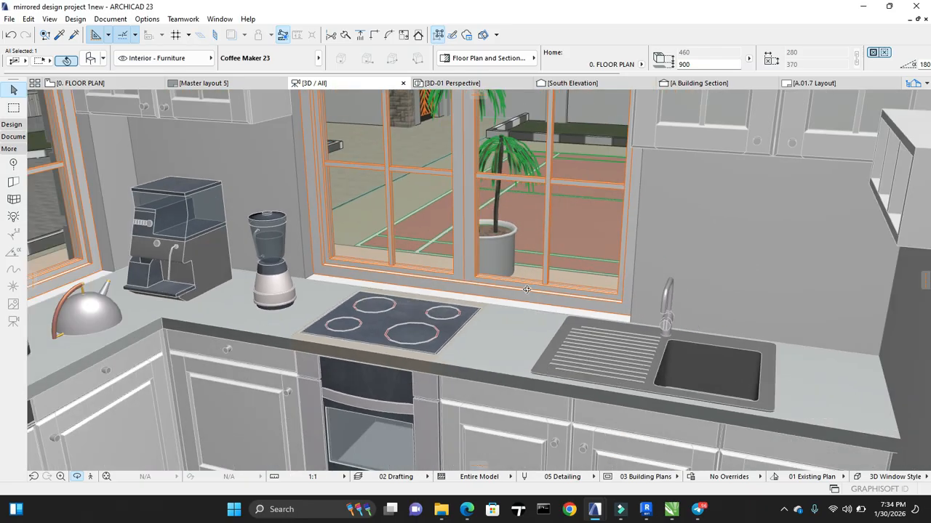
pyautogui.moveTo(252, 276)
pyautogui.mouseDown()
pyautogui.moveTo(254, 218)
pyautogui.moveTo(251, 273)
pyautogui.mouseUp()
pyautogui.moveTo(478, 274); pyautogui.dragTo(567, 304, button='middle')
pyautogui.keyDown('shift'); pyautogui.moveTo(328, 253); pyautogui.dragTo(355, 259, button='middle'); pyautogui.keyUp('shift')
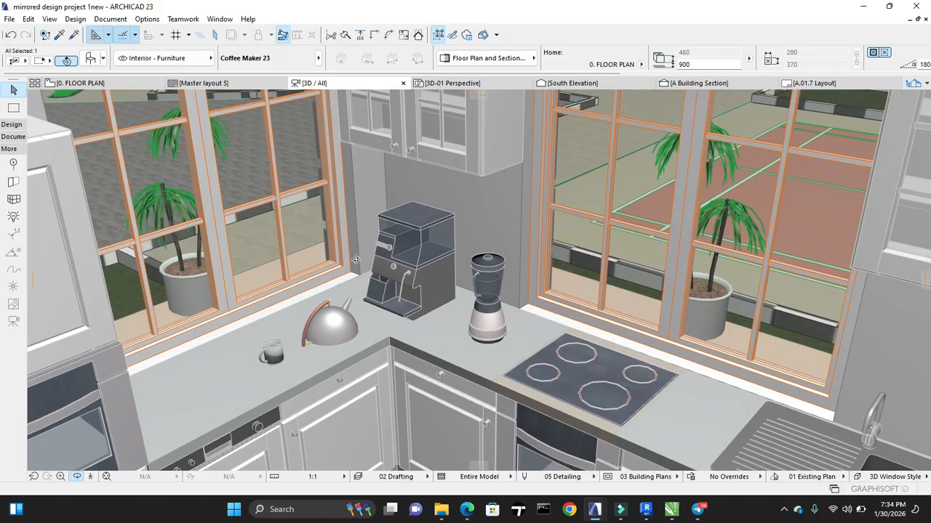
pyautogui.keyDown('shift'); pyautogui.moveTo(481, 277); pyautogui.dragTo(547, 238, button='middle'); pyautogui.keyUp('shift')
pyautogui.scroll(-2, 467, 280)
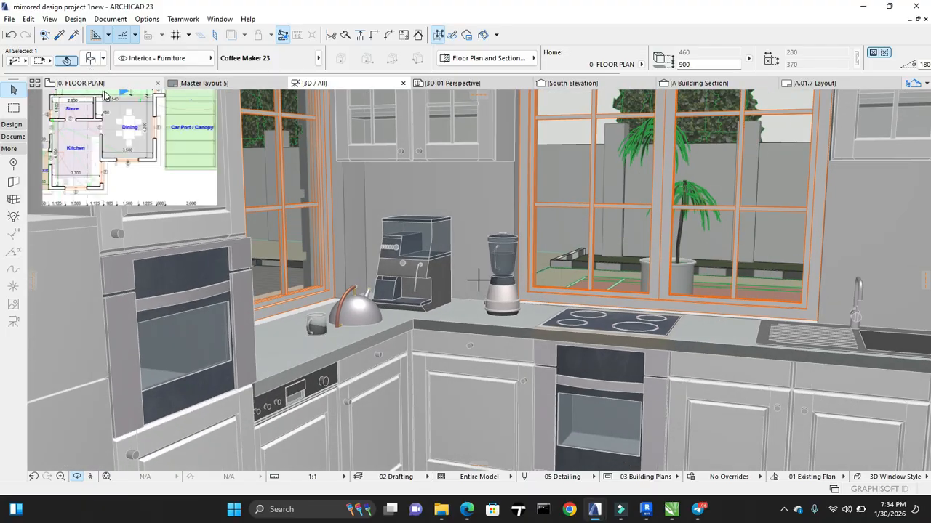
# Return to the ground floor plan and open the Object tool's default settings with no element selected.
pyautogui.click(104, 93)
pyautogui.scroll(-3, 298, 234)
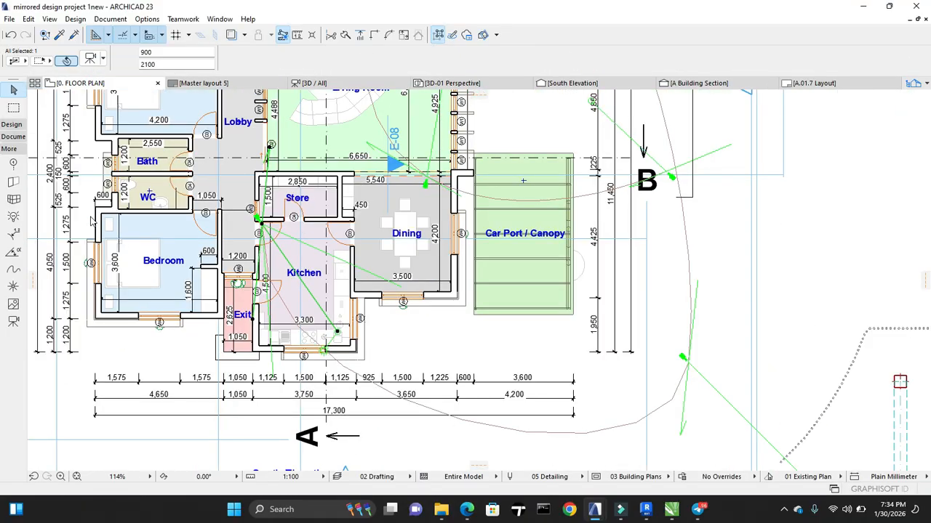
pyautogui.click(13, 126)
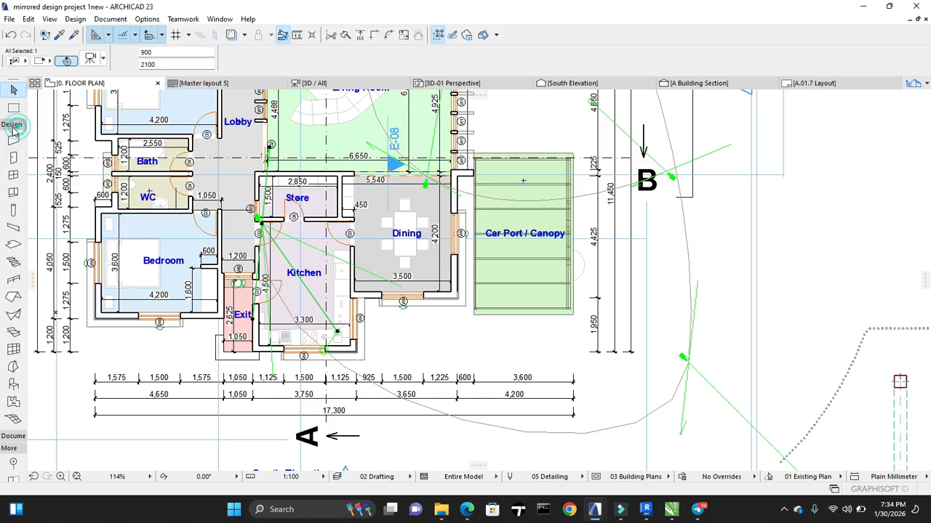
pyautogui.click(15, 385)
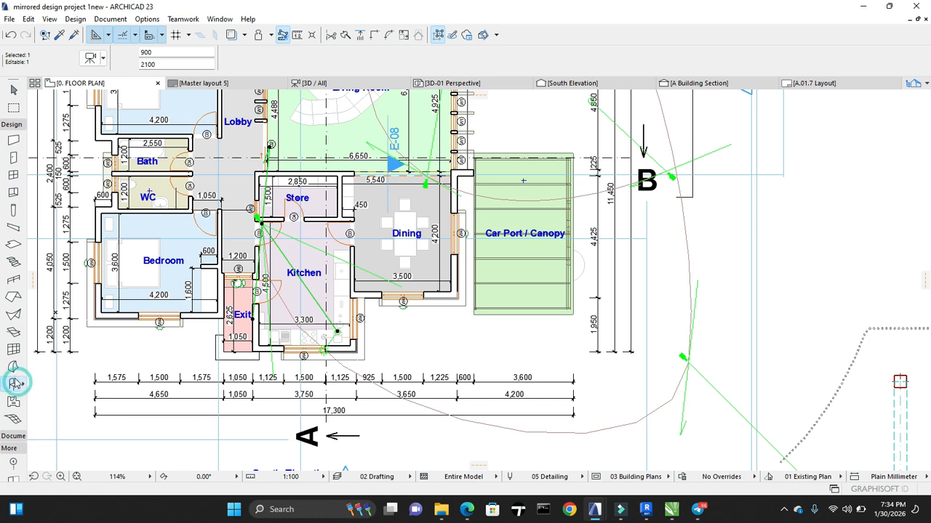
pyautogui.click(13, 89)
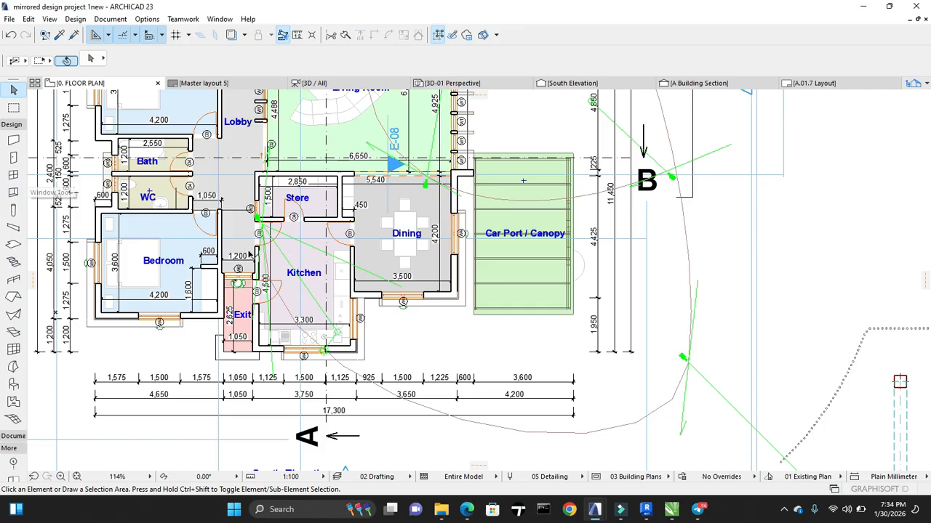
pyautogui.click(14, 386)
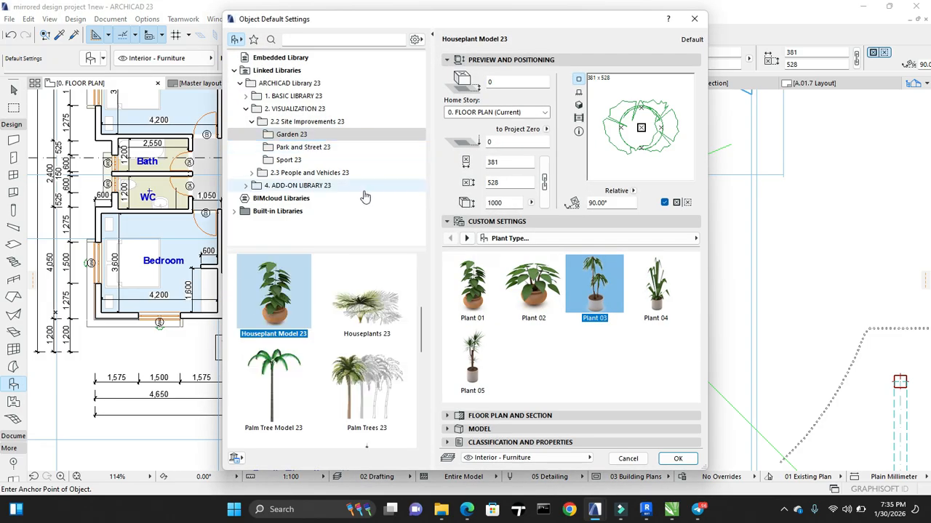
# Browse the Basic, Visualization and Add-On folders of ARCHICAD Library 23, and close the object settings without choosing an object.
pyautogui.click(252, 121)
pyautogui.click(246, 108)
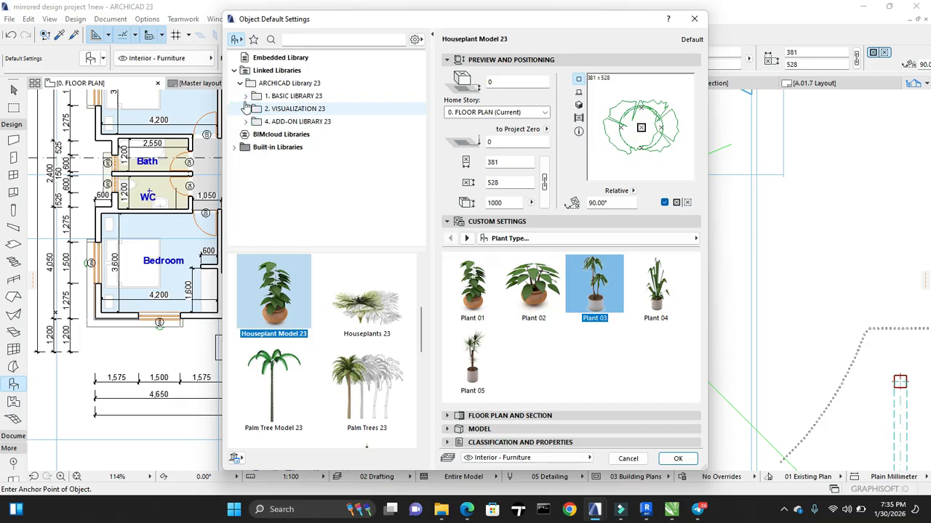
pyautogui.click(246, 96)
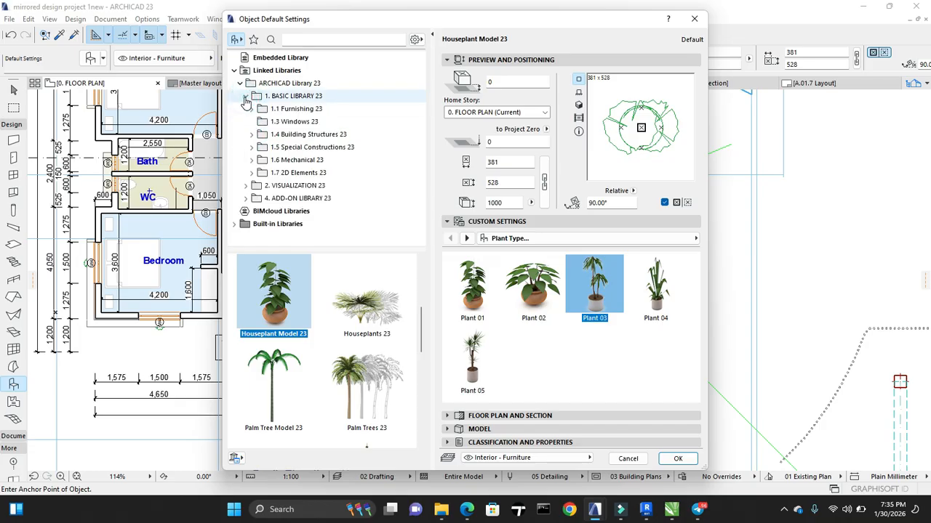
pyautogui.click(246, 96)
pyautogui.click(246, 109)
pyautogui.click(246, 109)
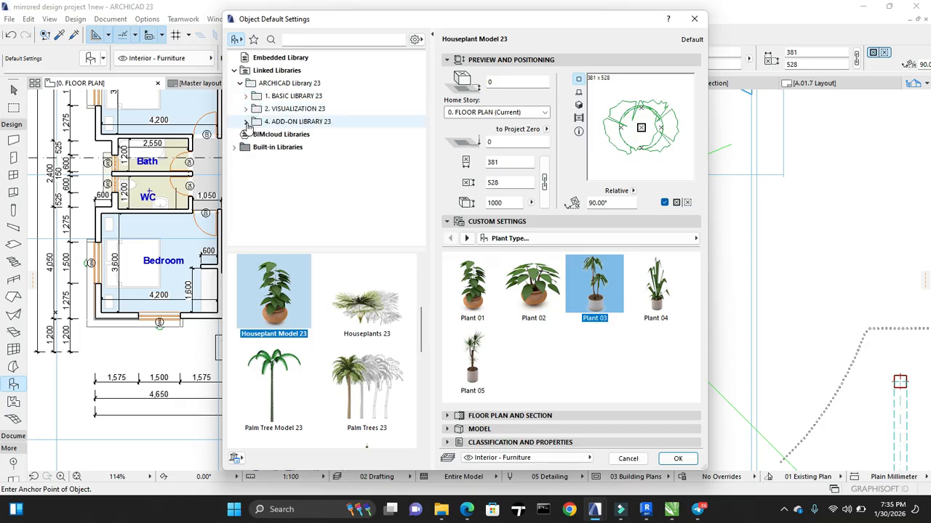
pyautogui.click(246, 121)
pyautogui.click(246, 121)
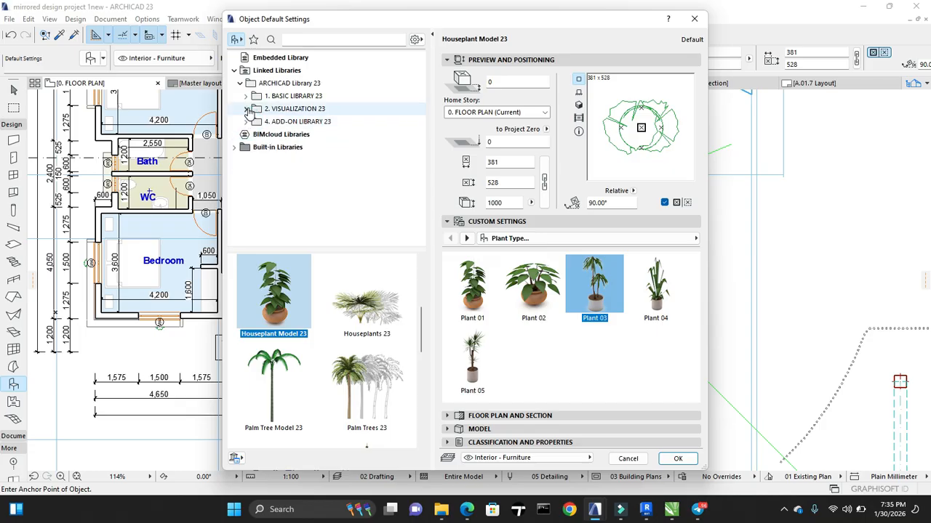
pyautogui.click(245, 96)
pyautogui.click(246, 96)
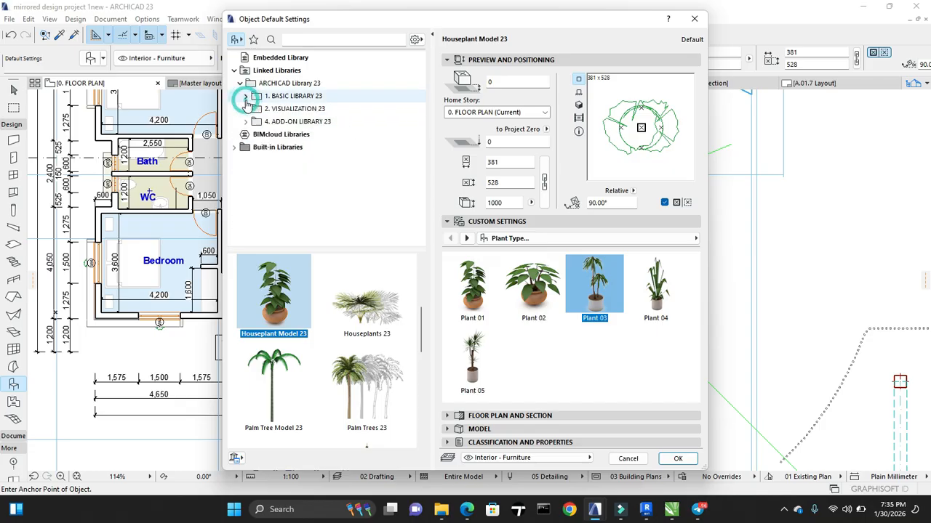
pyautogui.moveTo(634, 22); pyautogui.dragTo(640, 74)
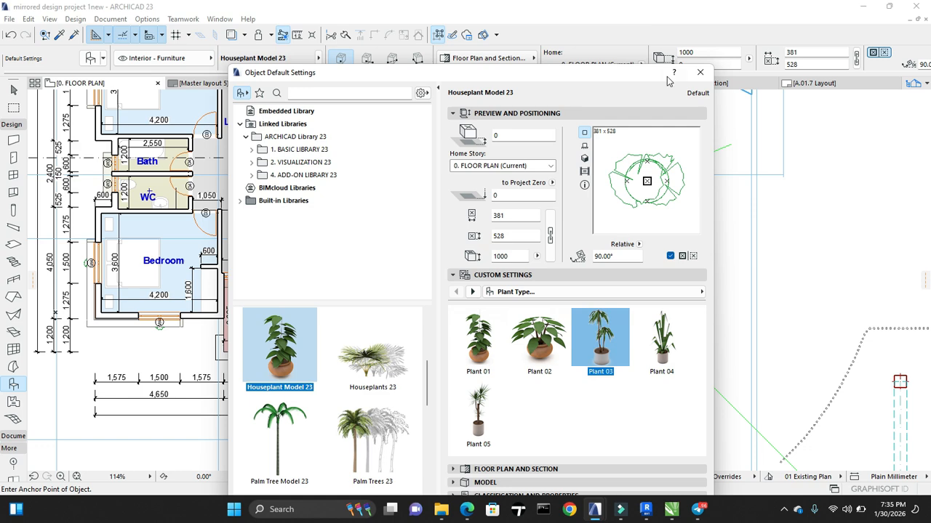
pyautogui.click(692, 76)
# Review the furnished floor plan from the master's bedroom and living room down to the dining room and kitchen.
pyautogui.moveTo(511, 173); pyautogui.dragTo(560, 278, button='middle')
pyautogui.scroll(1, 557, 277)
pyautogui.scroll(-2, 548, 273)
pyautogui.scroll(-3, 407, 187)
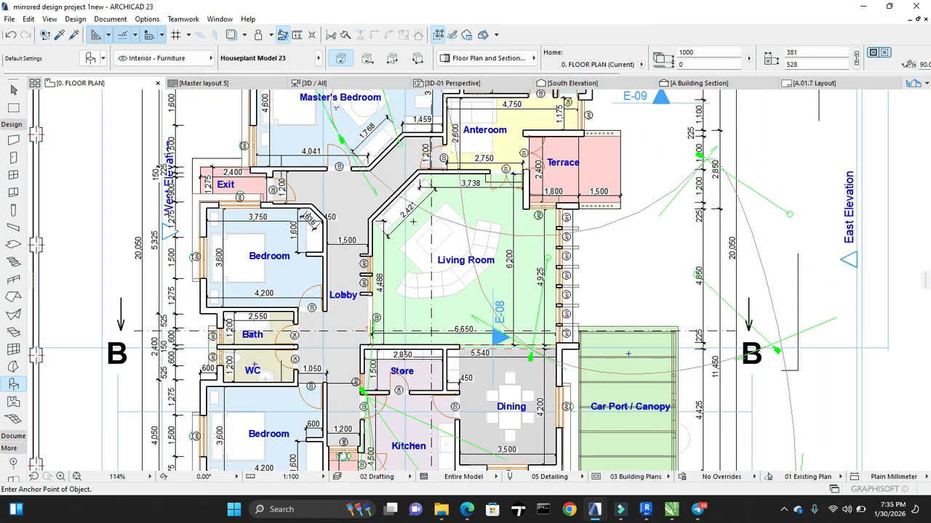
pyautogui.scroll(1, 389, 187)
pyautogui.moveTo(389, 187); pyautogui.dragTo(365, 194, button='middle')
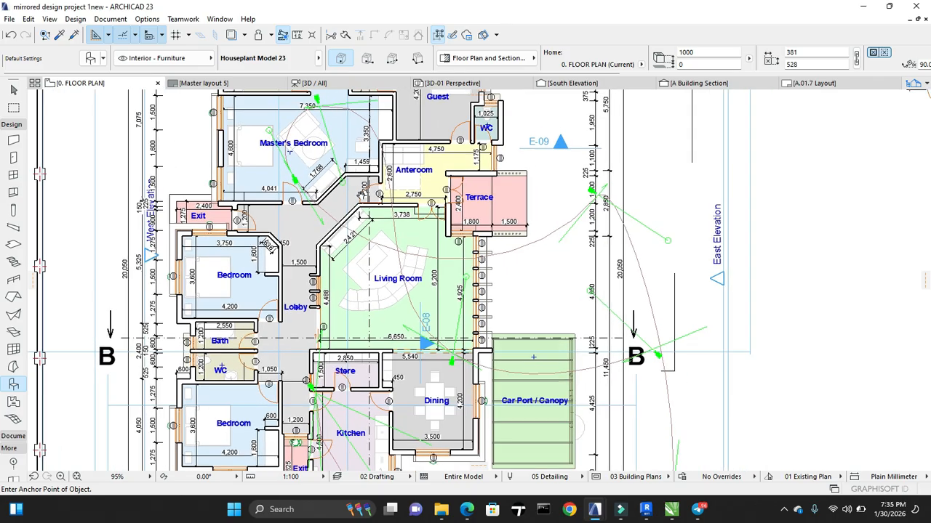
pyautogui.scroll(-1, 365, 193)
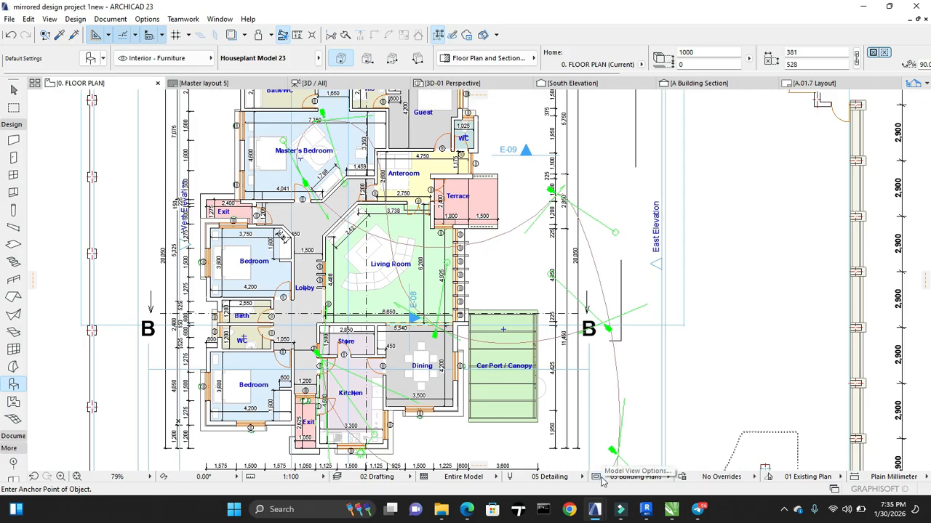
# Switch to the tutorial exercise 1 project and bring its partly furnished DPC floor plan fully into view.
pyautogui.moveTo(595, 509)
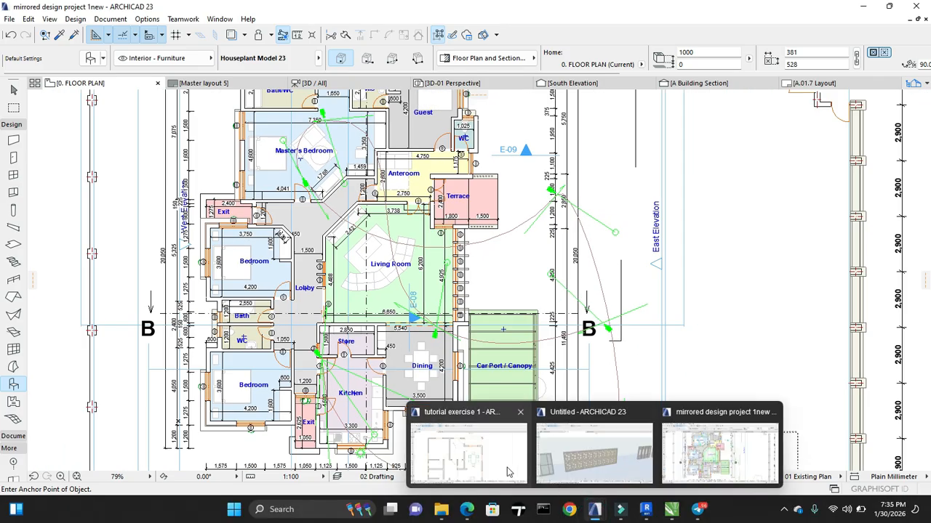
pyautogui.click(499, 466)
pyautogui.moveTo(397, 311); pyautogui.dragTo(395, 238, button='middle')
pyautogui.scroll(-1, 407, 270)
pyautogui.scroll(-1, 408, 269)
pyautogui.moveTo(402, 279); pyautogui.dragTo(387, 273, button='middle')
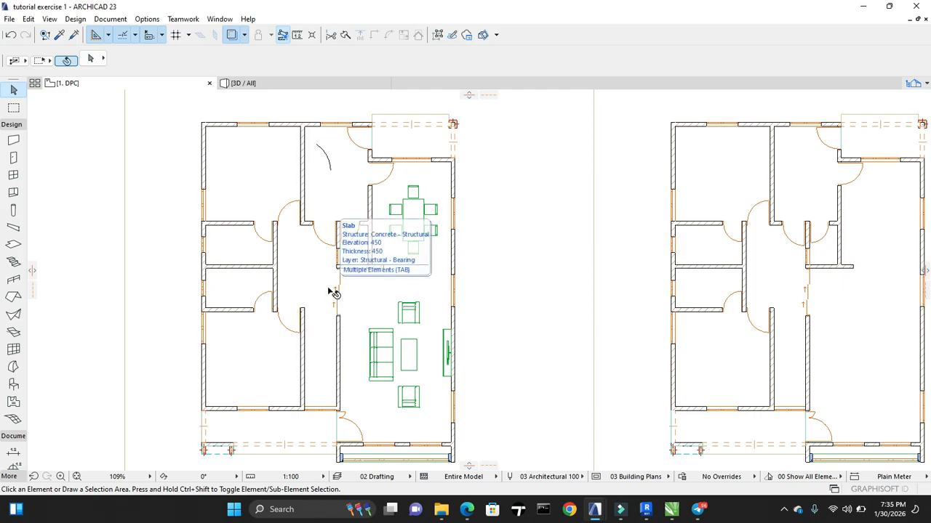
pyautogui.moveTo(275, 206); pyautogui.dragTo(302, 208, button='middle')
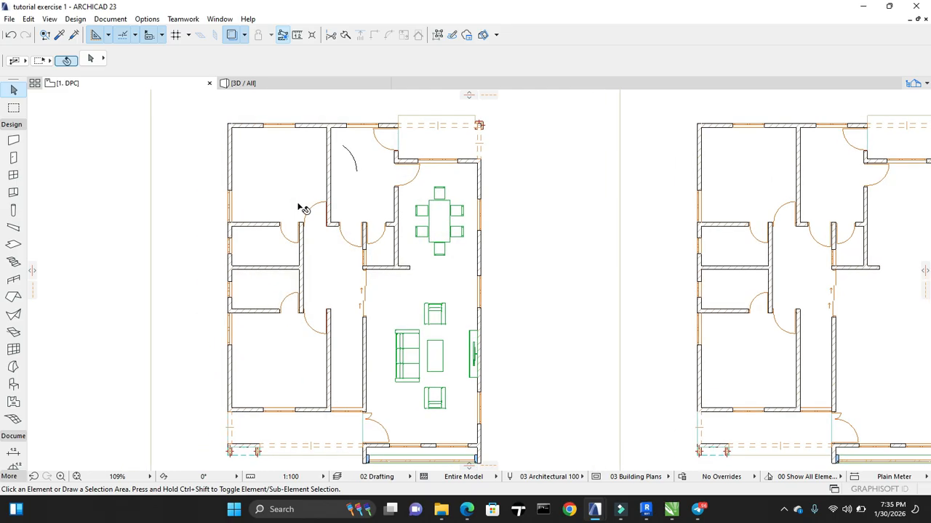